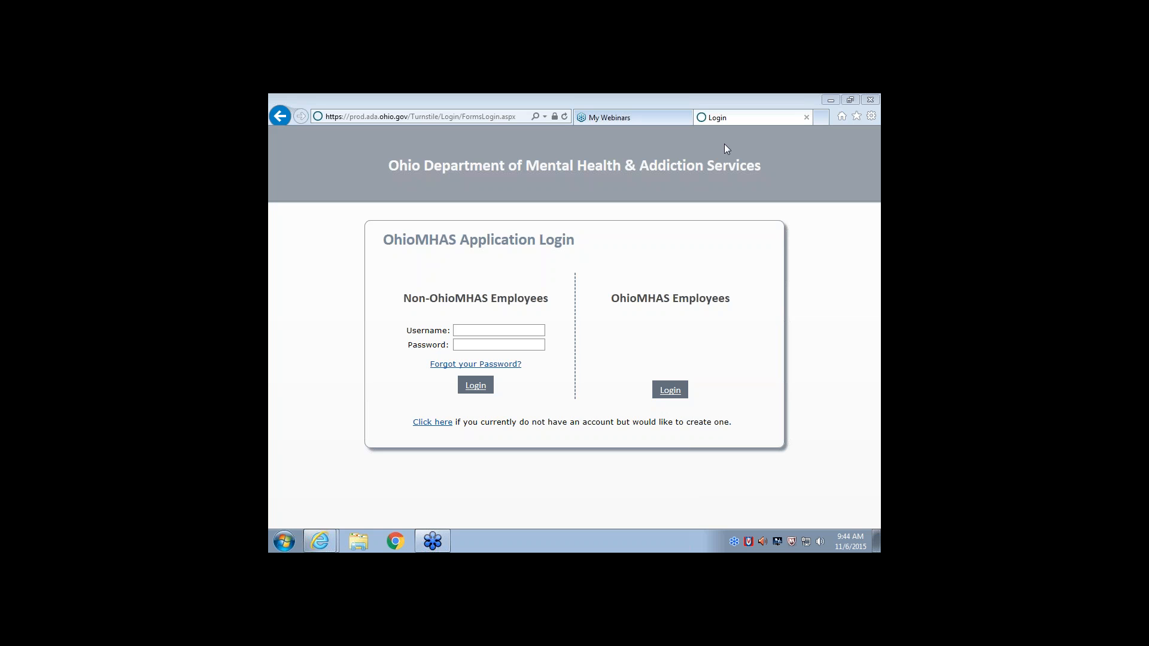
Log in as an OhioMHAS employee and select the Production environment
{"action": "left_click", "coordinate": [670, 389]}
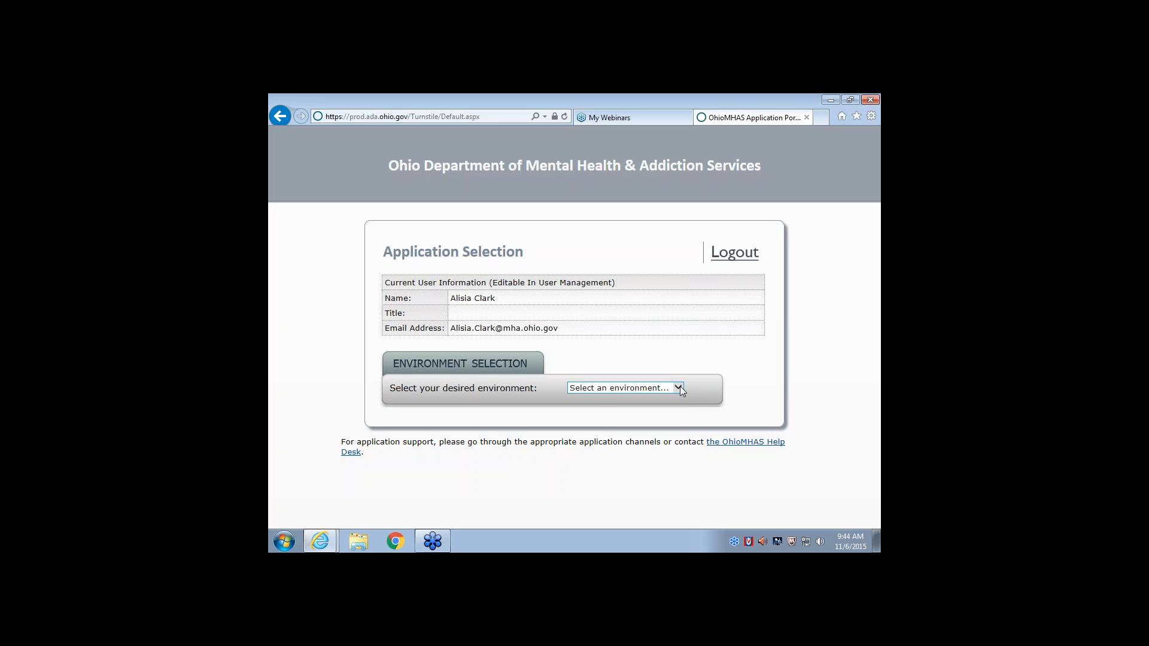
{"action": "left_click", "coordinate": [680, 388]}
{"action": "left_click", "coordinate": [675, 405]}
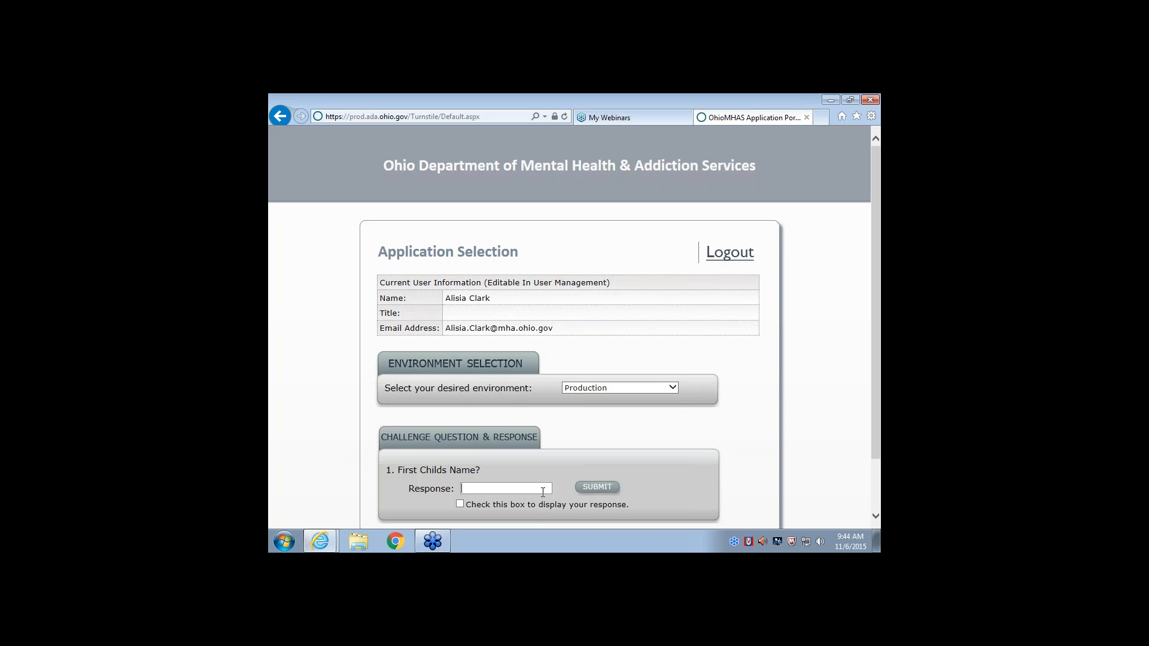
Enter the response to the challenge question and submit it
{"action": "left_click", "coordinate": [591, 488]}
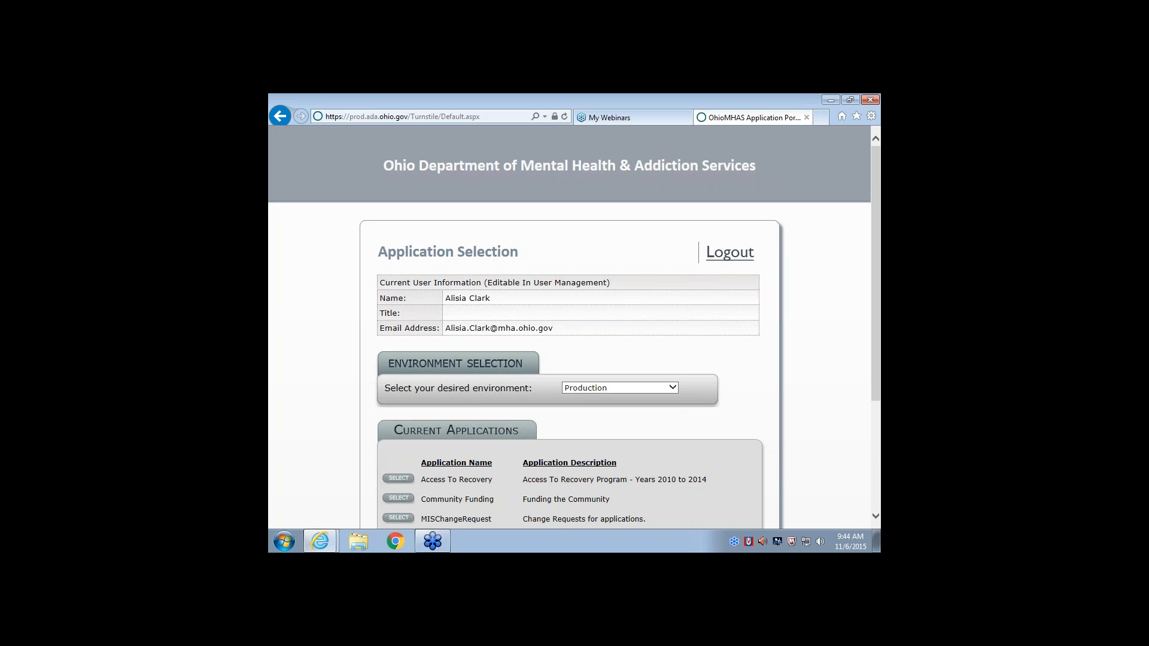
Open the Access To Recovery application and enter as a Benefit Coordinator for Moore Counseling and Mediation Services Inc (12351)
{"action": "scroll", "coordinate": [603, 490], "scroll_direction": "down", "scroll_amount": 2}
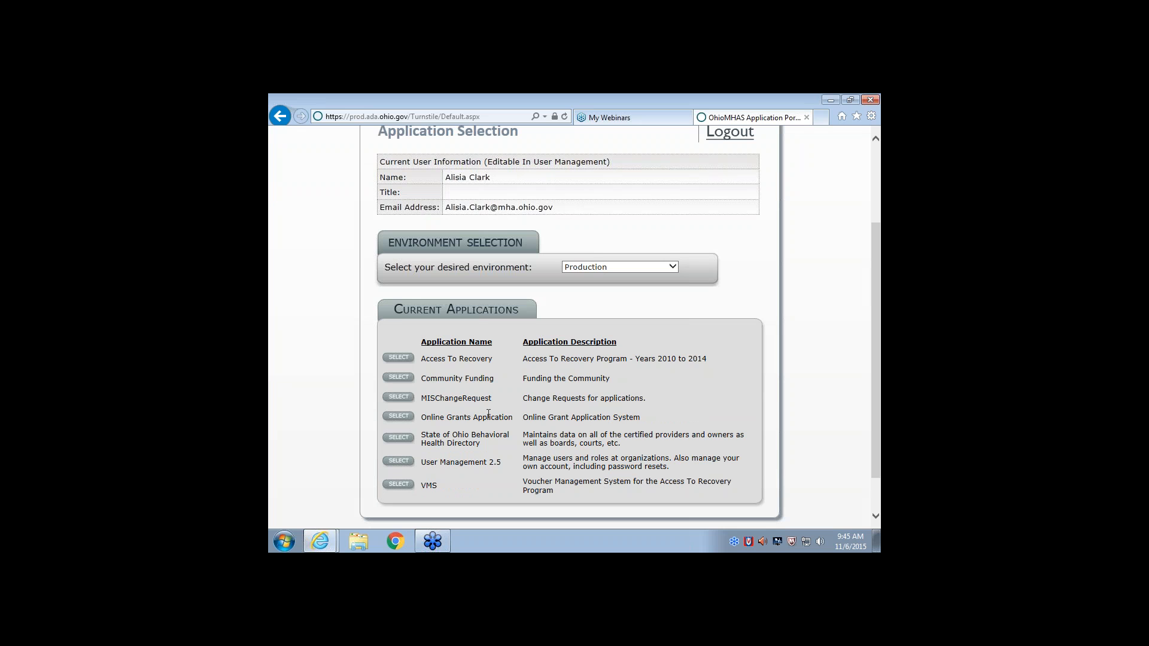
{"action": "left_click", "coordinate": [398, 357]}
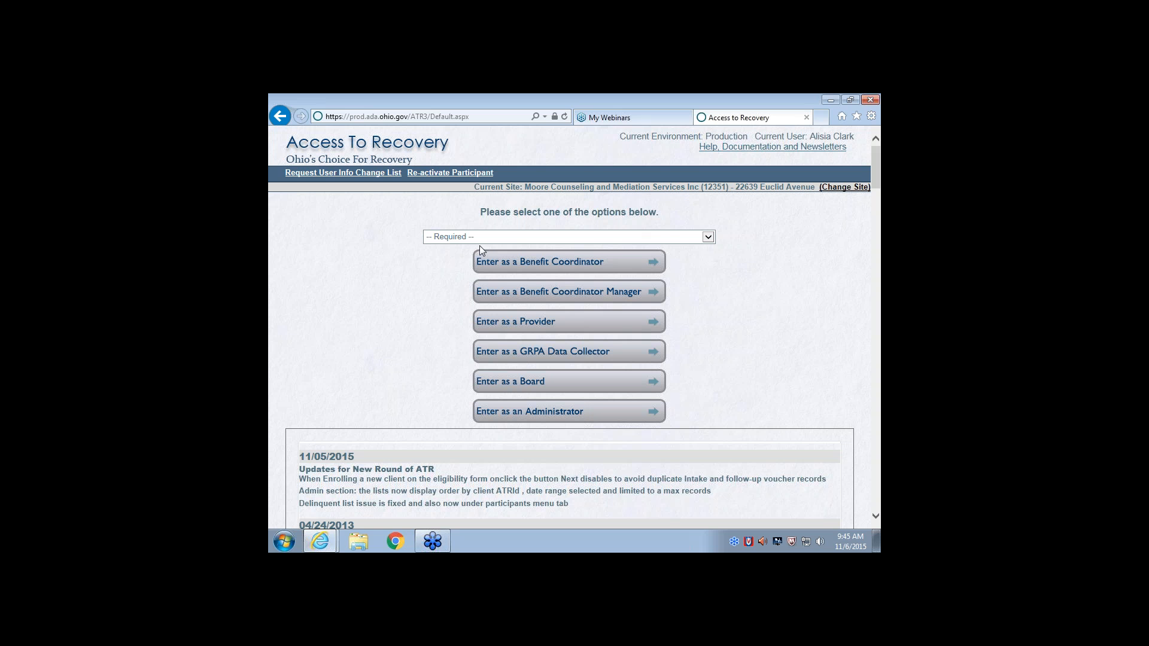
{"action": "left_click", "coordinate": [710, 238]}
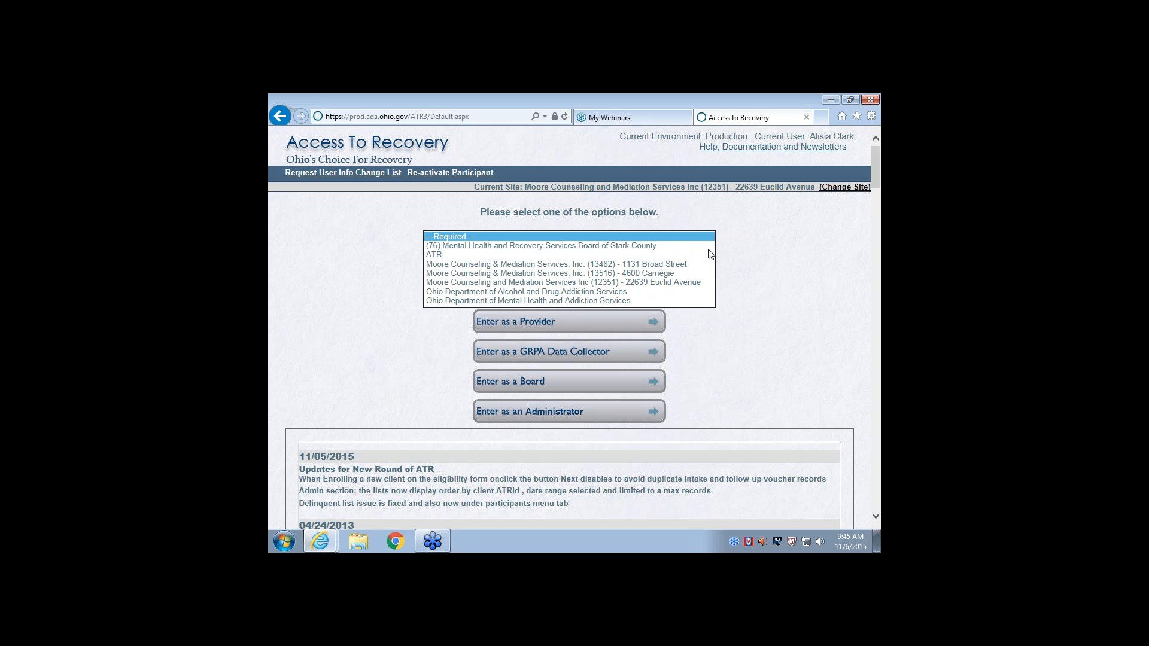
{"action": "left_click", "coordinate": [698, 283]}
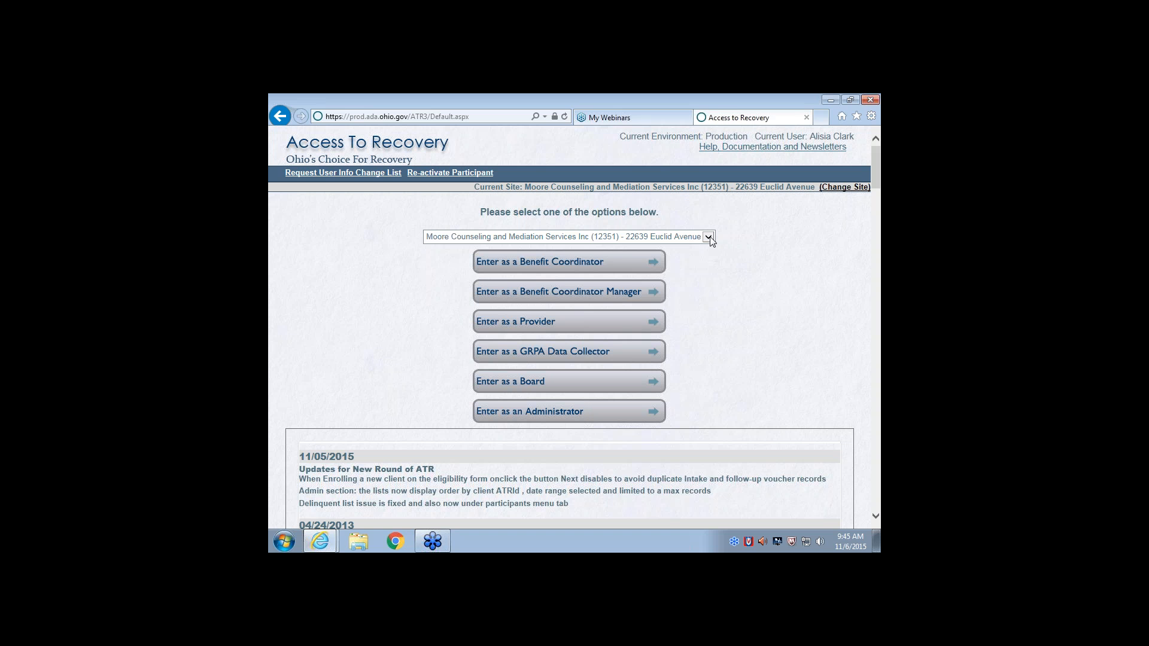
{"action": "left_click", "coordinate": [528, 264]}
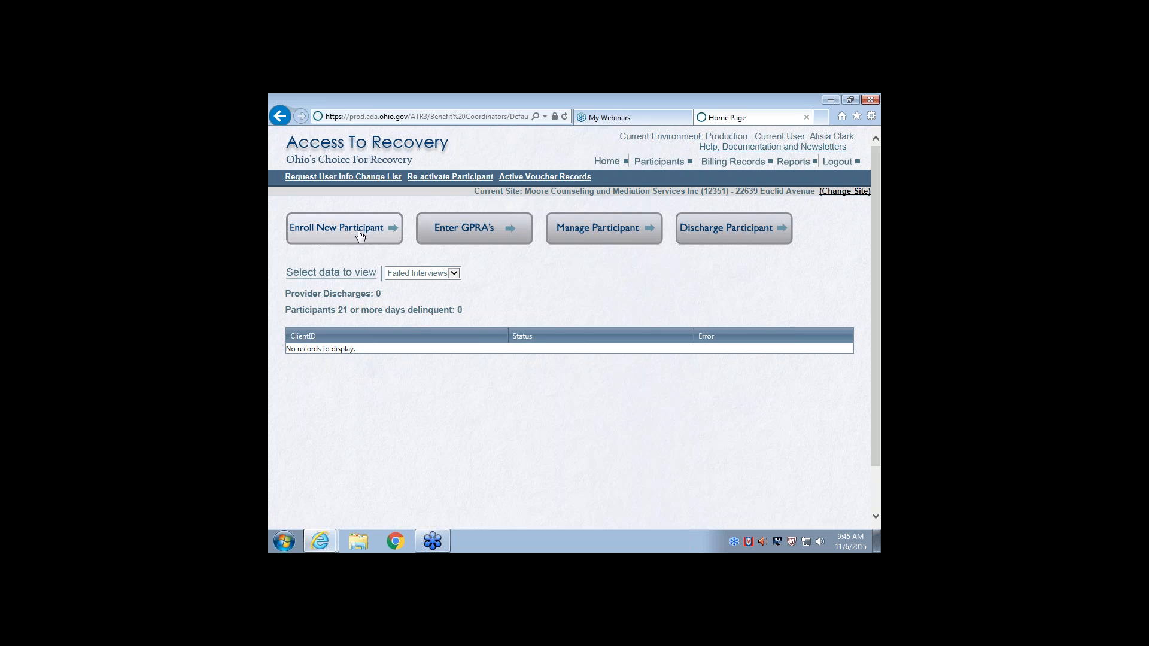
Start enrolling a new participant, with Cuyahoga as the county of care and your own name as benefit coordinator
{"action": "left_click", "coordinate": [327, 230]}
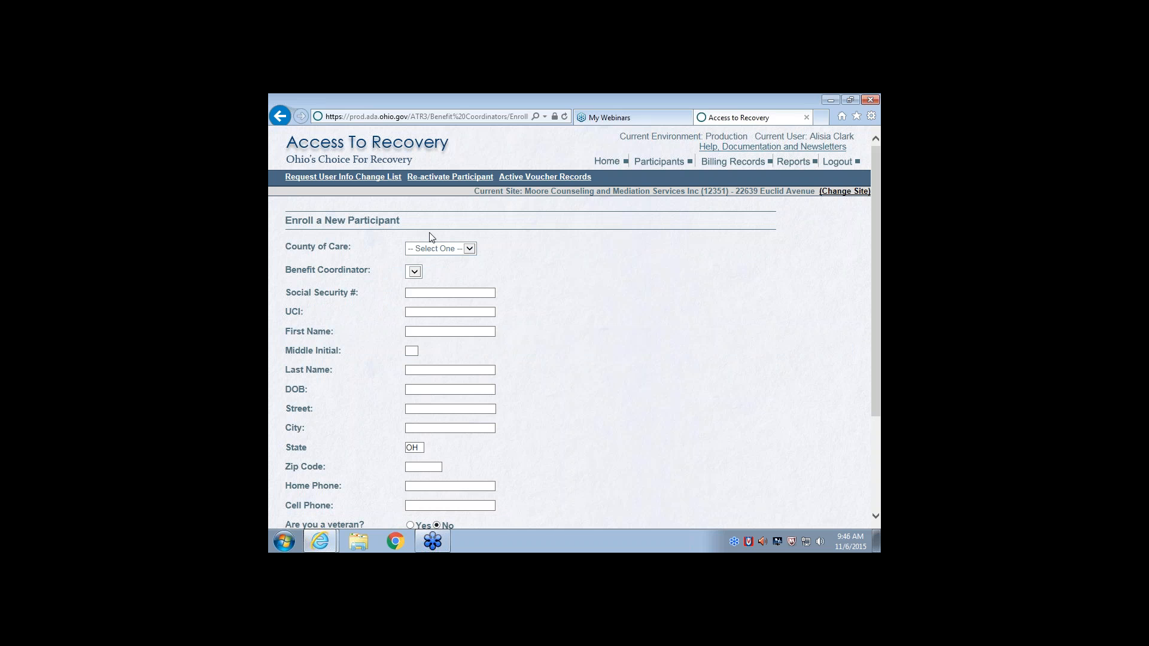
{"action": "left_click", "coordinate": [476, 252]}
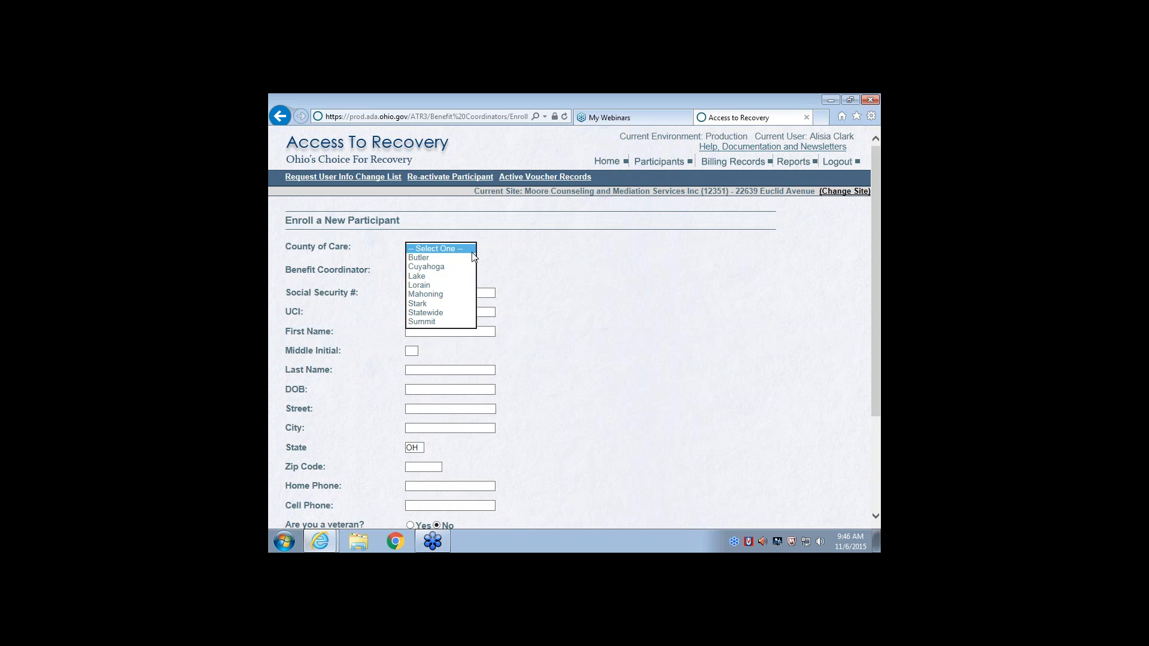
{"action": "left_click", "coordinate": [431, 267]}
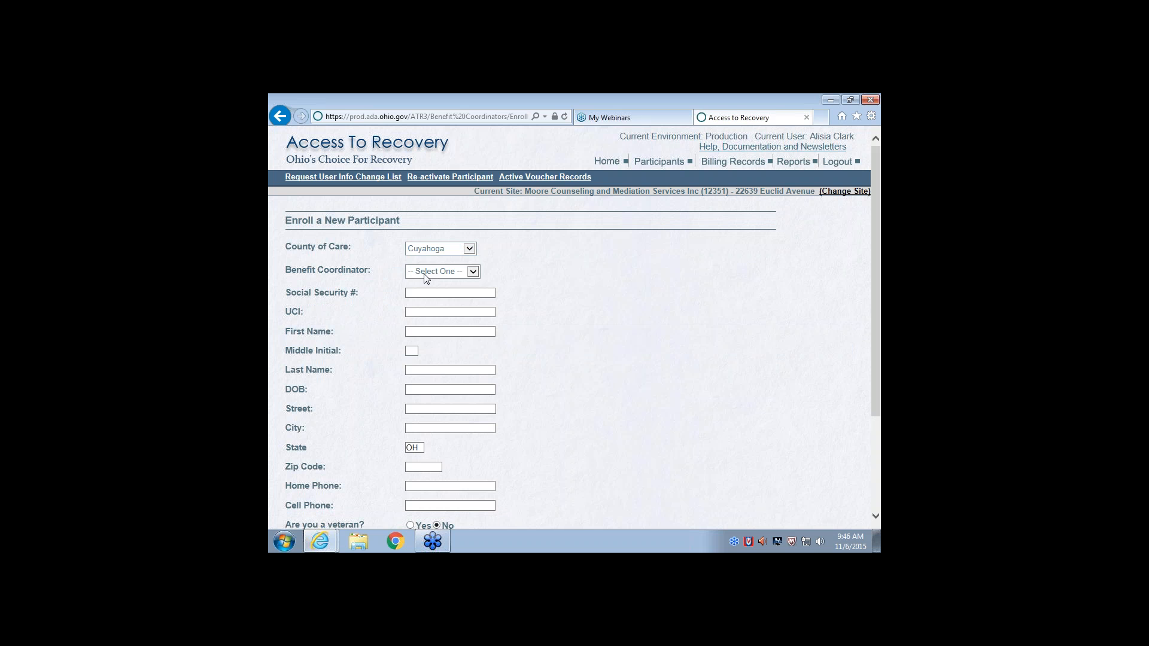
{"action": "left_click", "coordinate": [474, 272]}
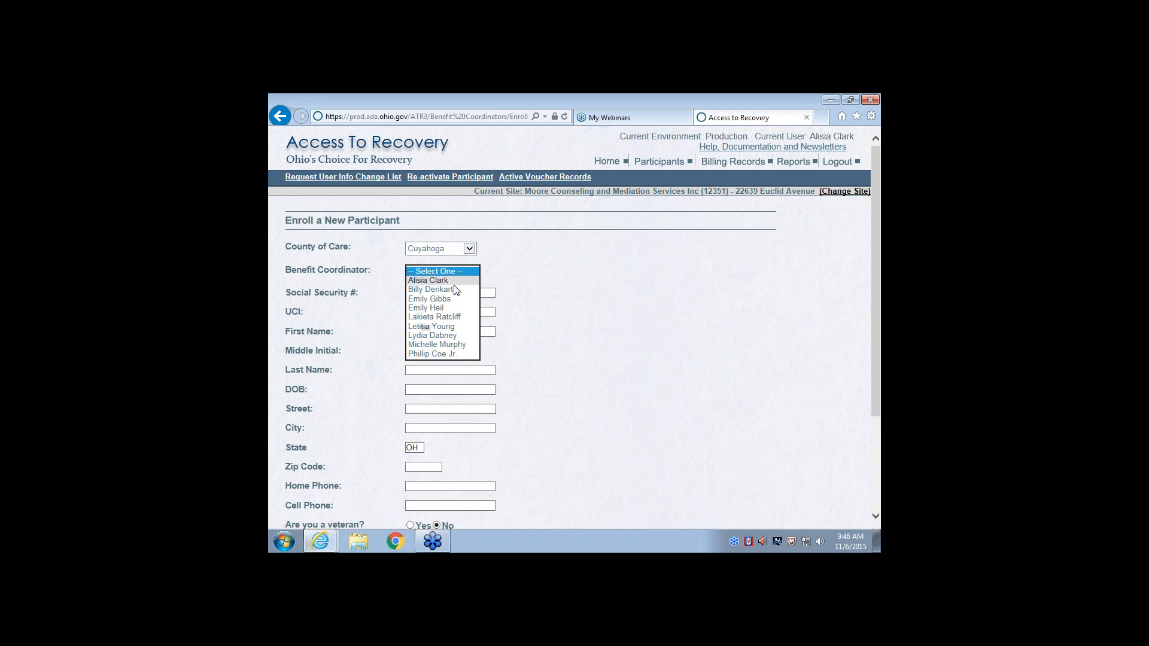
{"action": "left_click", "coordinate": [453, 283]}
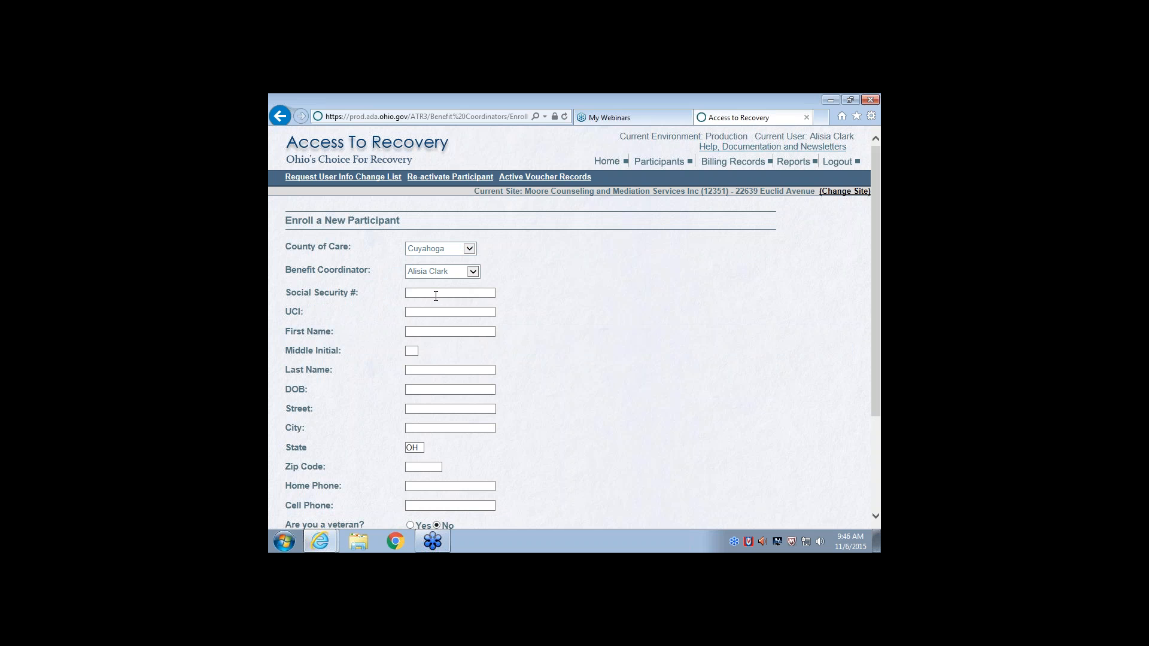
Fill in the participant's Social Security number and UCI on the enrollment form
{"action": "left_click", "coordinate": [435, 295]}
{"action": "left_click", "coordinate": [433, 310]}
{"action": "left_click", "coordinate": [434, 311]}
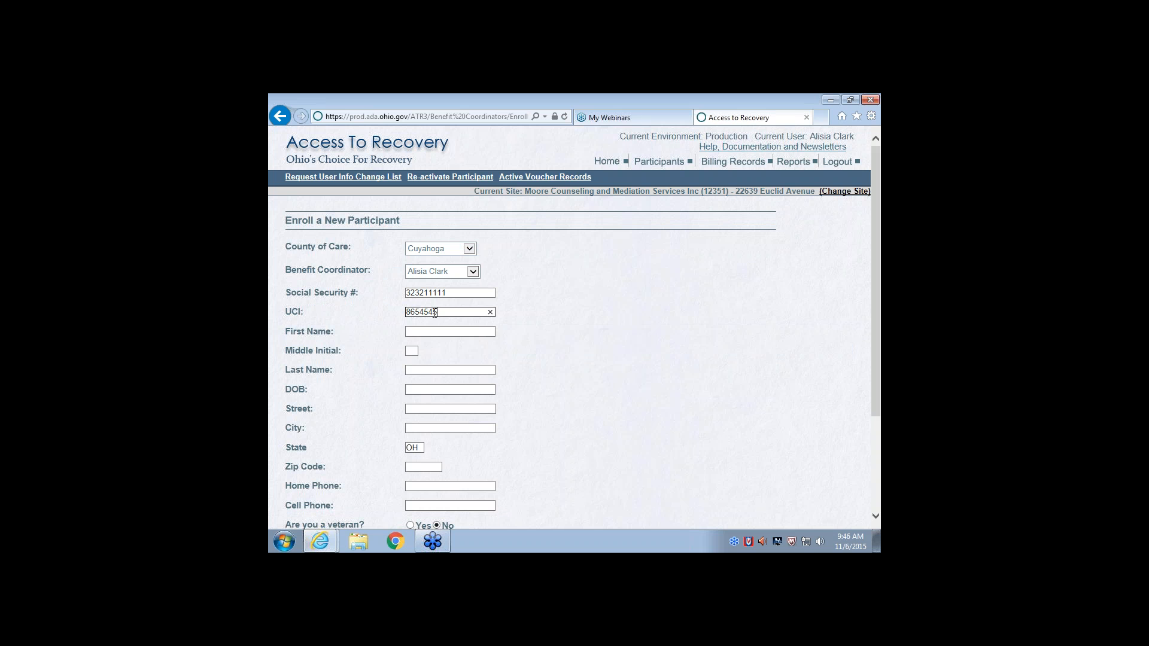
{"action": "key", "text": "Tab"}
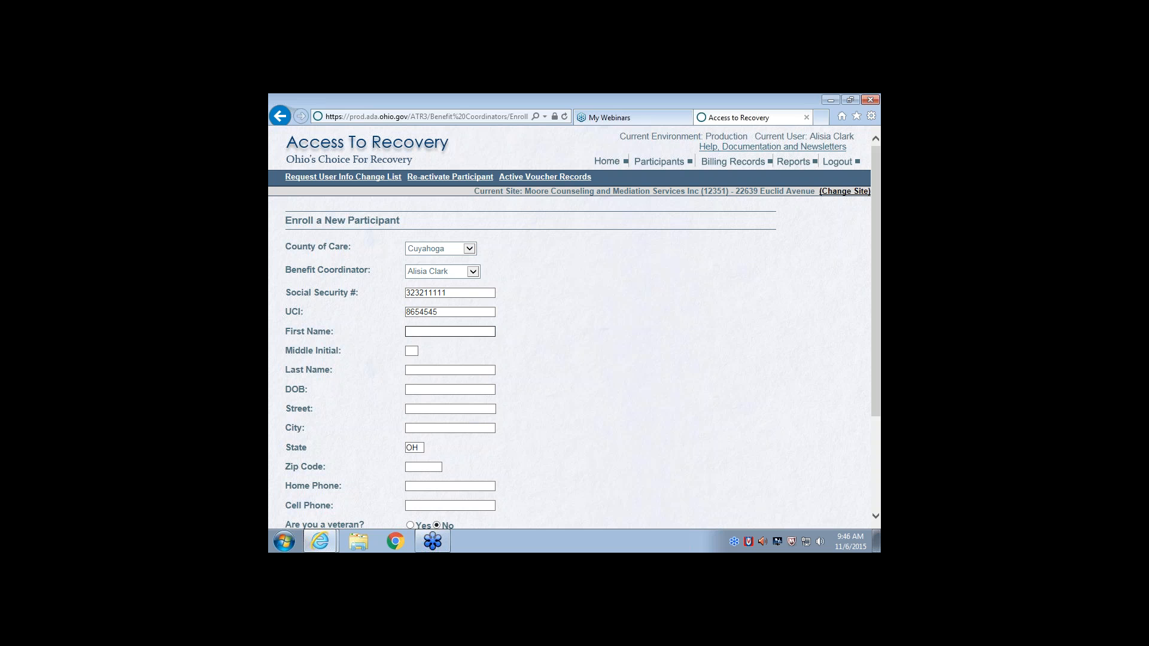
Enter the participant's first and last name, leaving the middle initial blank
{"action": "key", "text": "Tab"}
{"action": "key", "text": "Tab"}
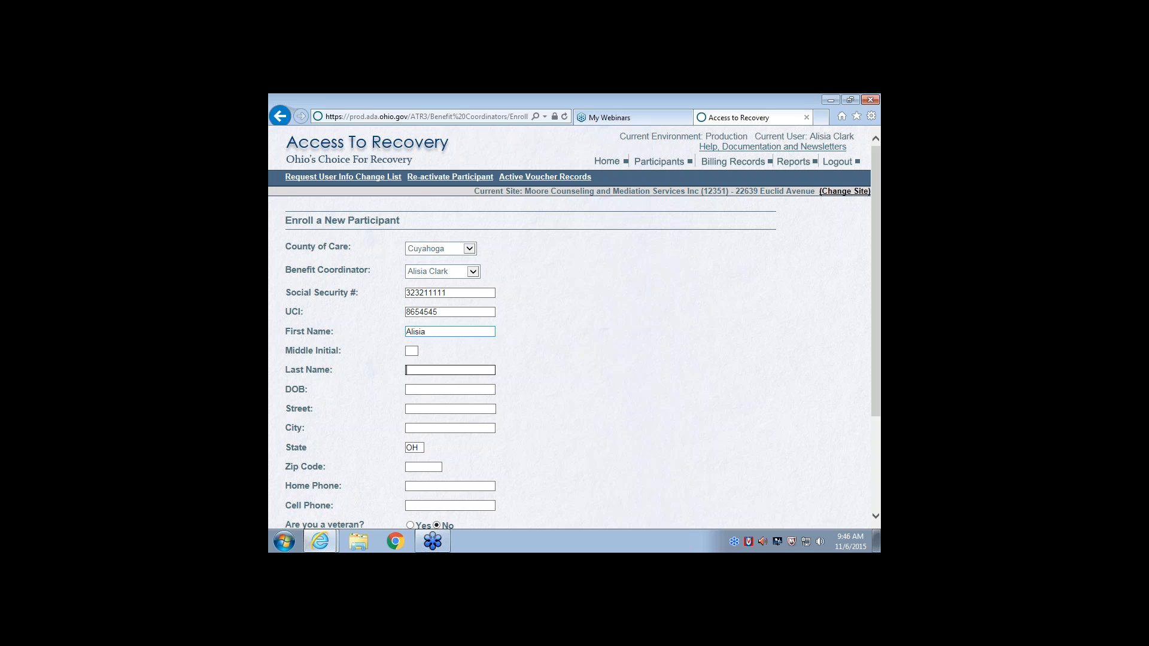
{"action": "key", "text": "Tab"}
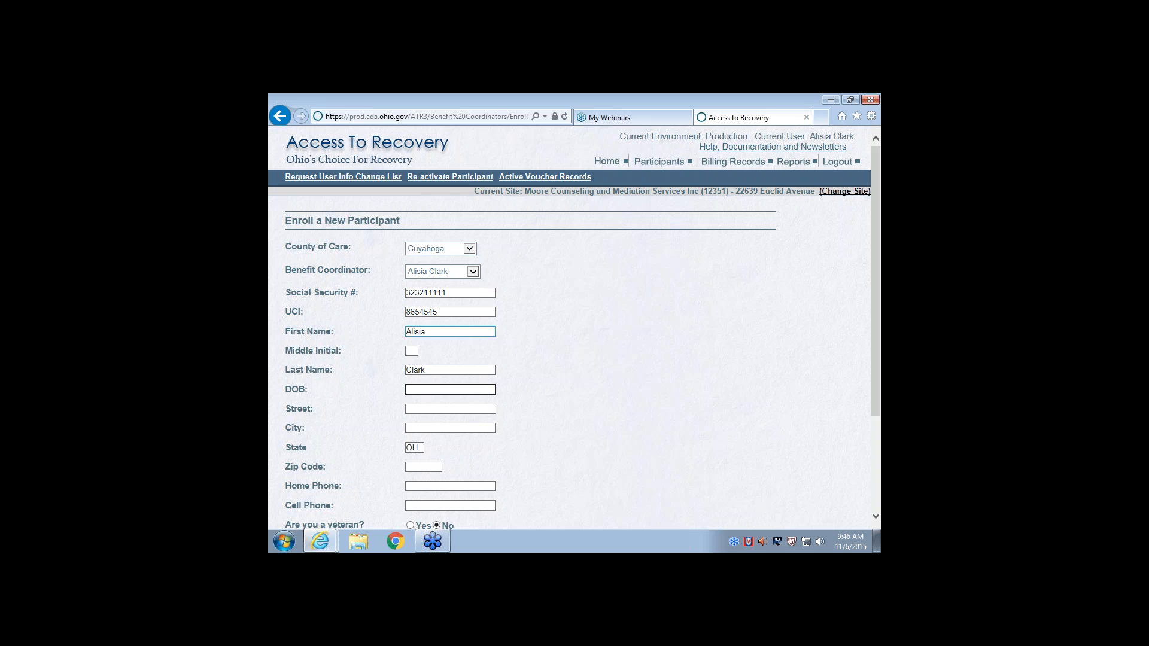
Enter the participant's date of birth in mm/dd/yyyy format
{"action": "type", "text": "2/10/"}
{"action": "type", "text": "1970"}
{"action": "key", "text": "Tab"}
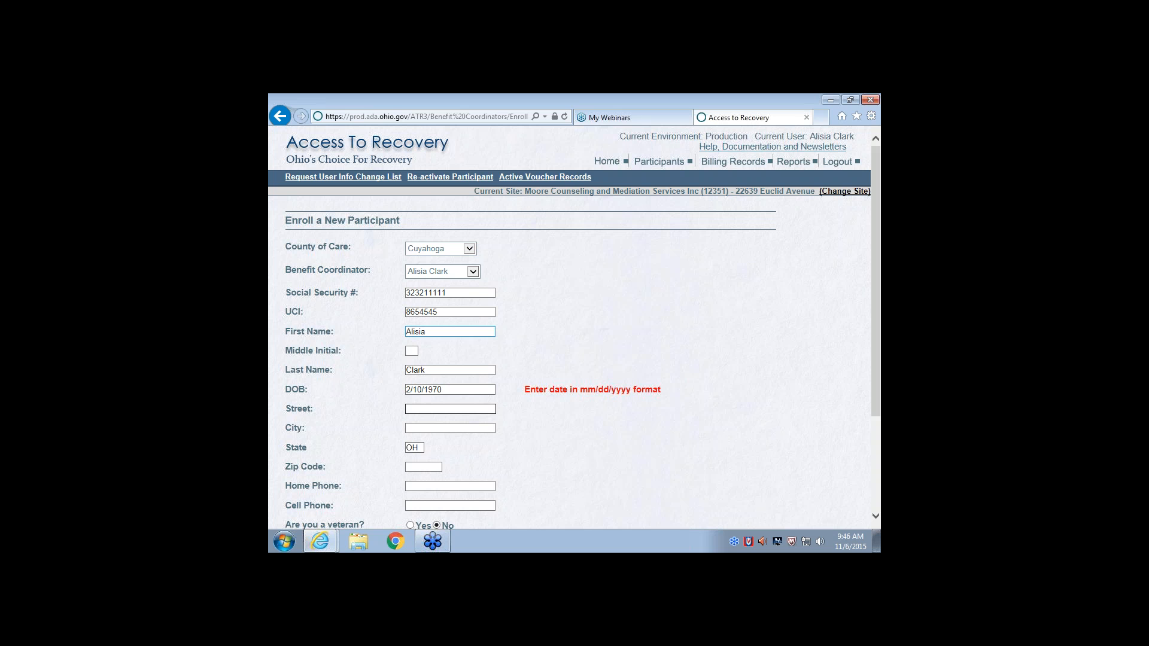
{"action": "left_click", "coordinate": [407, 389]}
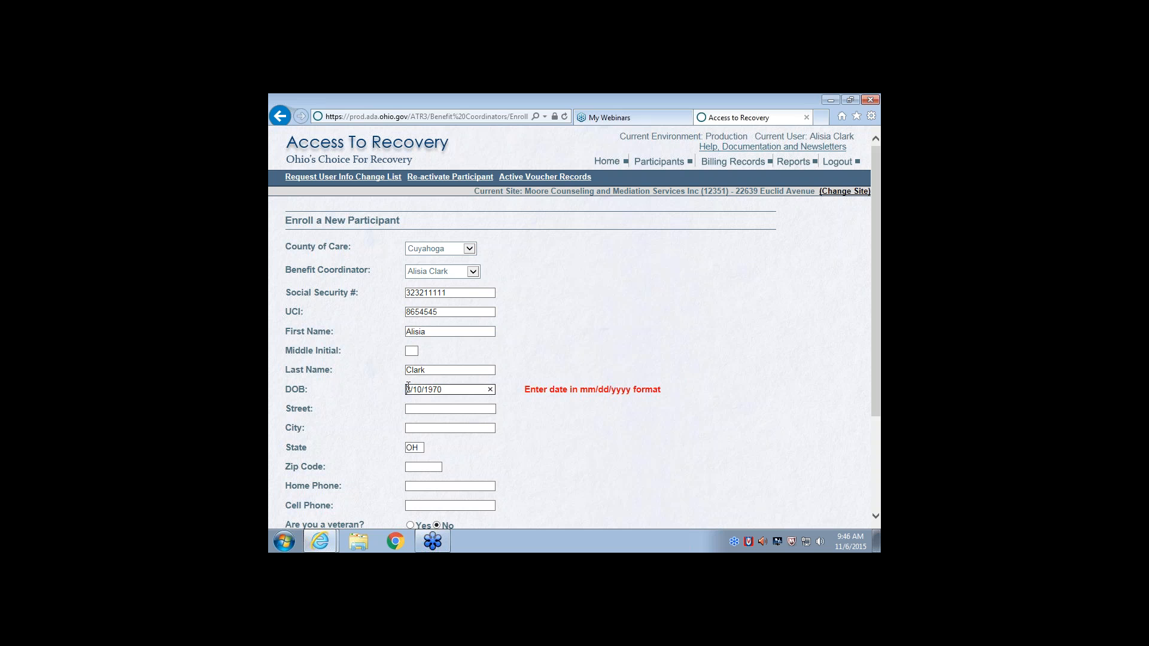
{"action": "type", "text": "0"}
Fill in the participant's street address, city and zip code
{"action": "left_click", "coordinate": [450, 407]}
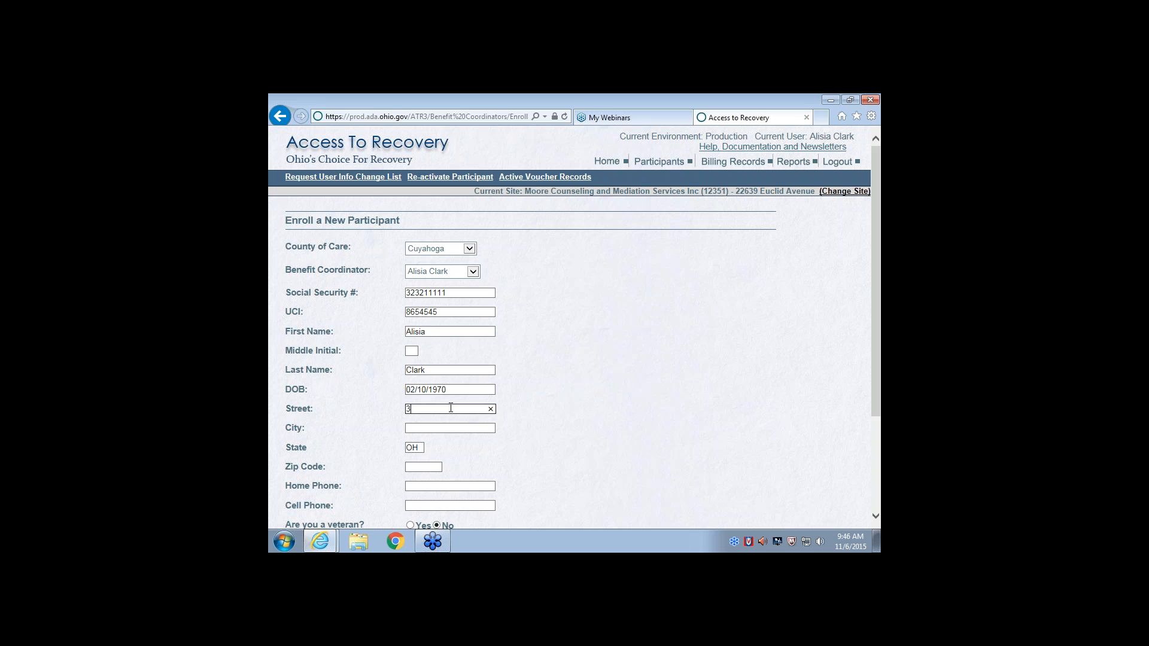
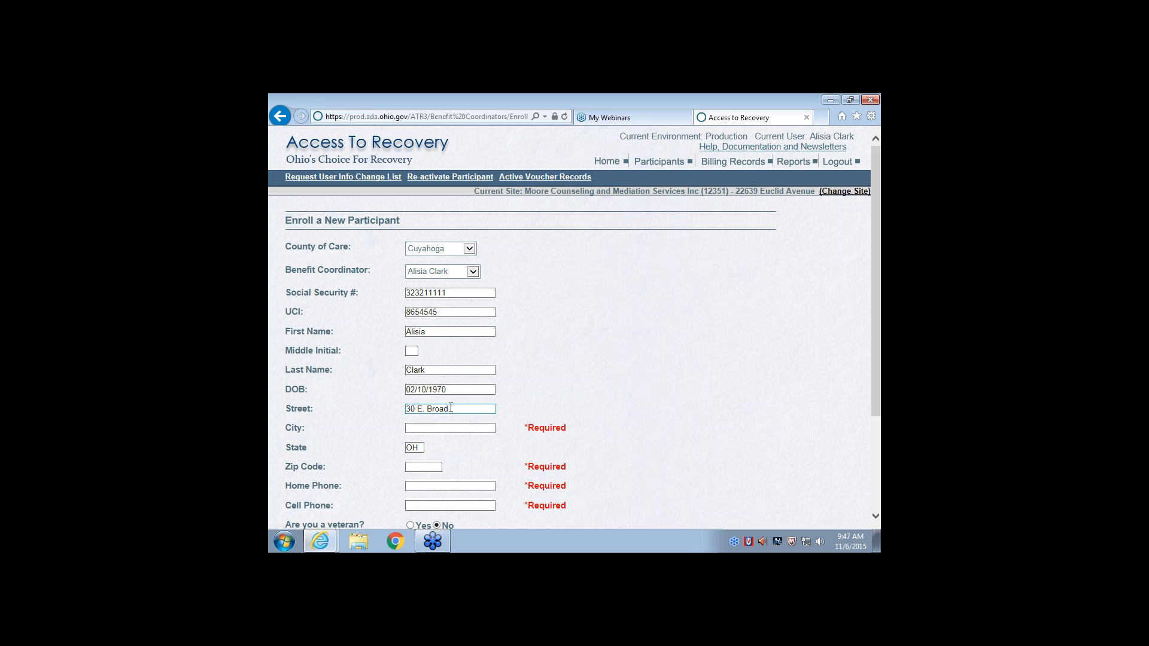
{"action": "left_click", "coordinate": [450, 428]}
{"action": "type", "text": "Cleveland"}
{"action": "left_click", "coordinate": [420, 467]}
{"action": "type", "text": "44444"}
Enter the participant's home and cell phone numbers and continue to the eligibility form
{"action": "left_click", "coordinate": [421, 484]}
{"action": "scroll", "coordinate": [422, 483], "scroll_direction": "down", "scroll_amount": 1}
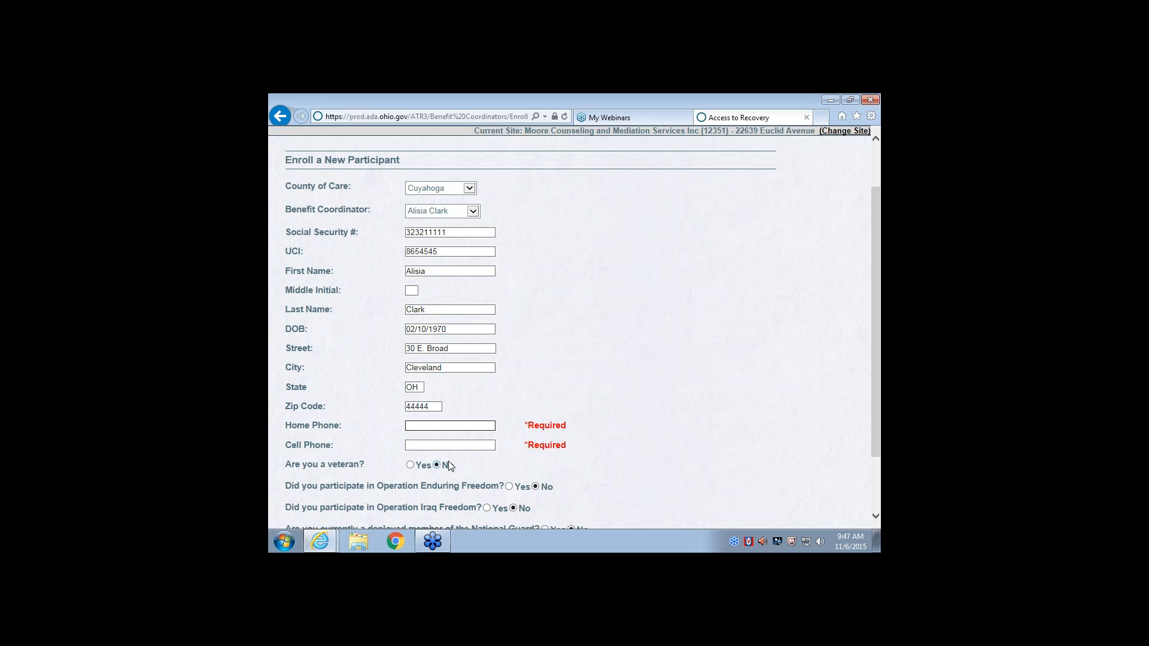
{"action": "type", "text": "2165551111"}
{"action": "left_click", "coordinate": [450, 445]}
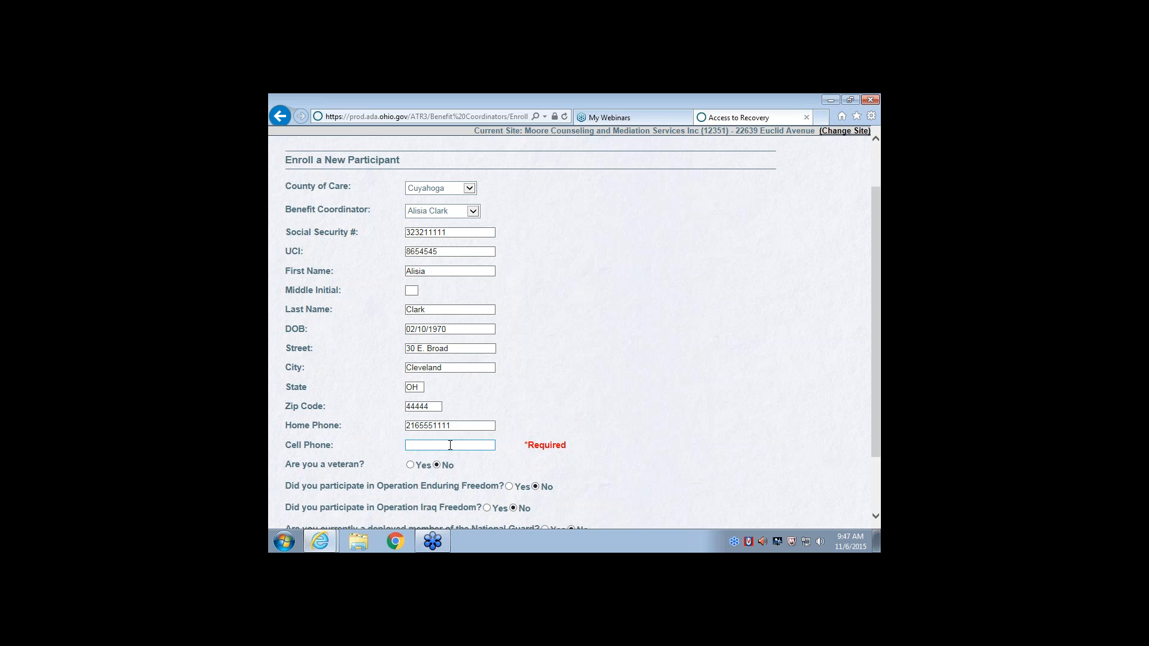
{"action": "type", "text": "2155551111"}
{"action": "scroll", "coordinate": [347, 449], "scroll_direction": "down", "scroll_amount": 2}
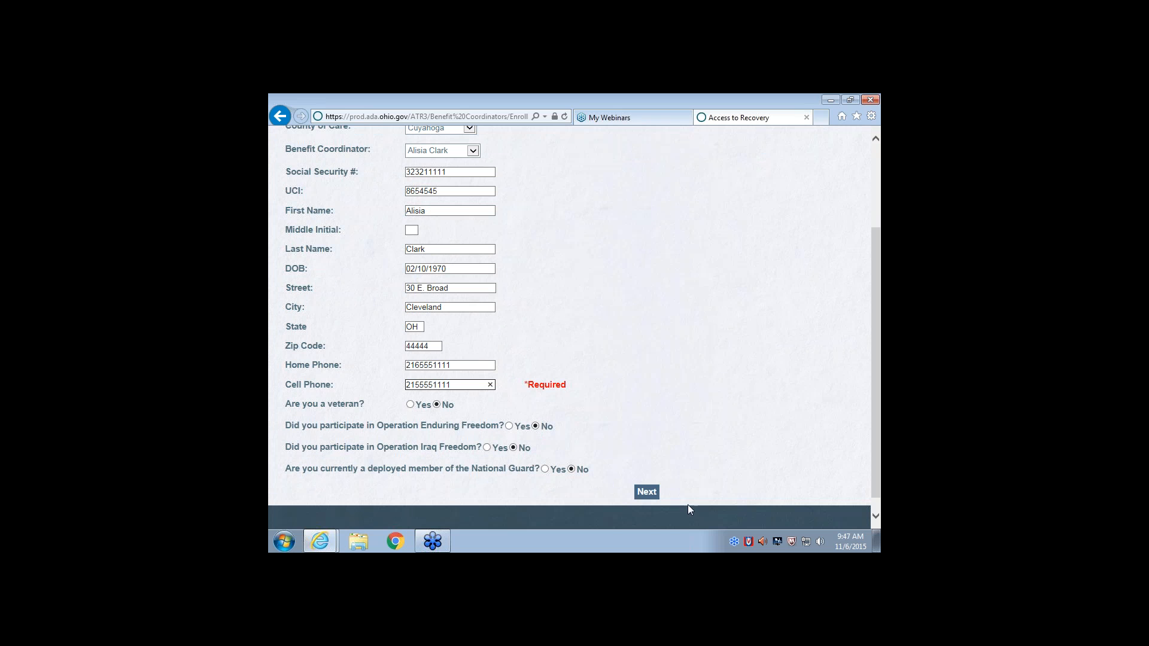
{"action": "left_click", "coordinate": [646, 492]}
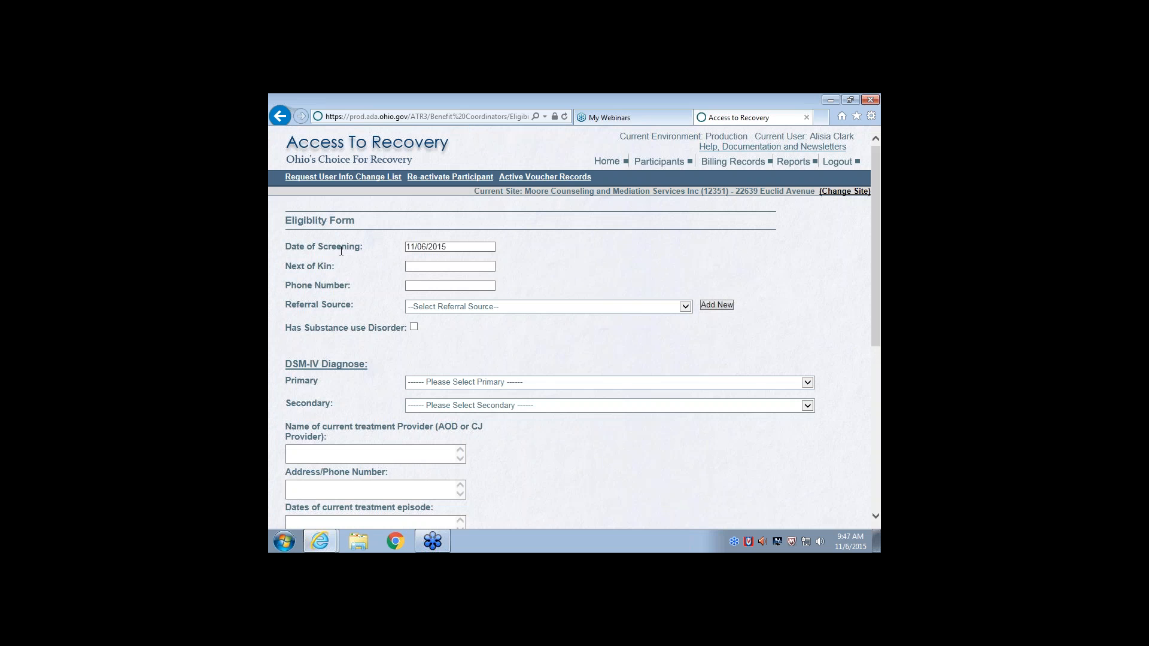
{"action": "left_click", "coordinate": [448, 247]}
{"action": "left_click", "coordinate": [462, 266]}
{"action": "type", "text": "test"}
{"action": "key", "text": "BackSpace"}
{"action": "key", "text": "BackSpace"}
{"action": "key", "text": "BackSpace"}
{"action": "key", "text": "BackSpace"}
{"action": "type", "text": "next of kin"}
Set the next of kin to "name" and fill in the next of kin's phone number
{"action": "left_click_drag", "start_coordinate": [462, 267], "coordinate": [379, 264]}
{"action": "type", "text": "name"}
{"action": "key", "text": "Tab"}
{"action": "type", "text": "2165551111"}
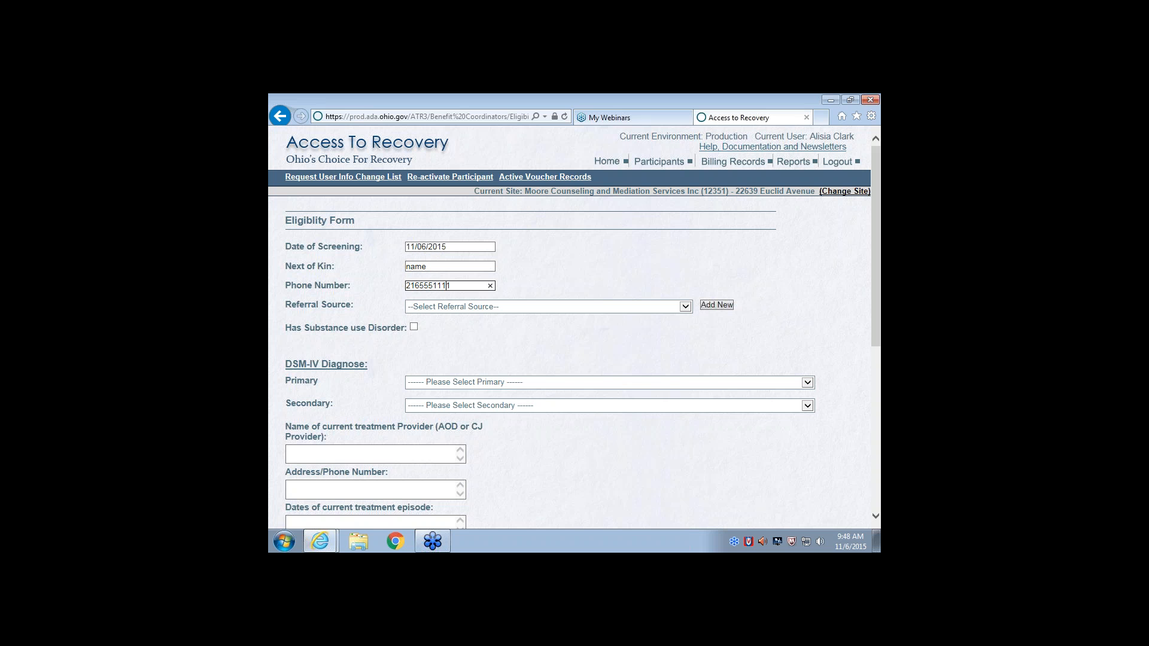
Add and save "State of Ohio" as a new referral source
{"action": "left_click", "coordinate": [685, 308]}
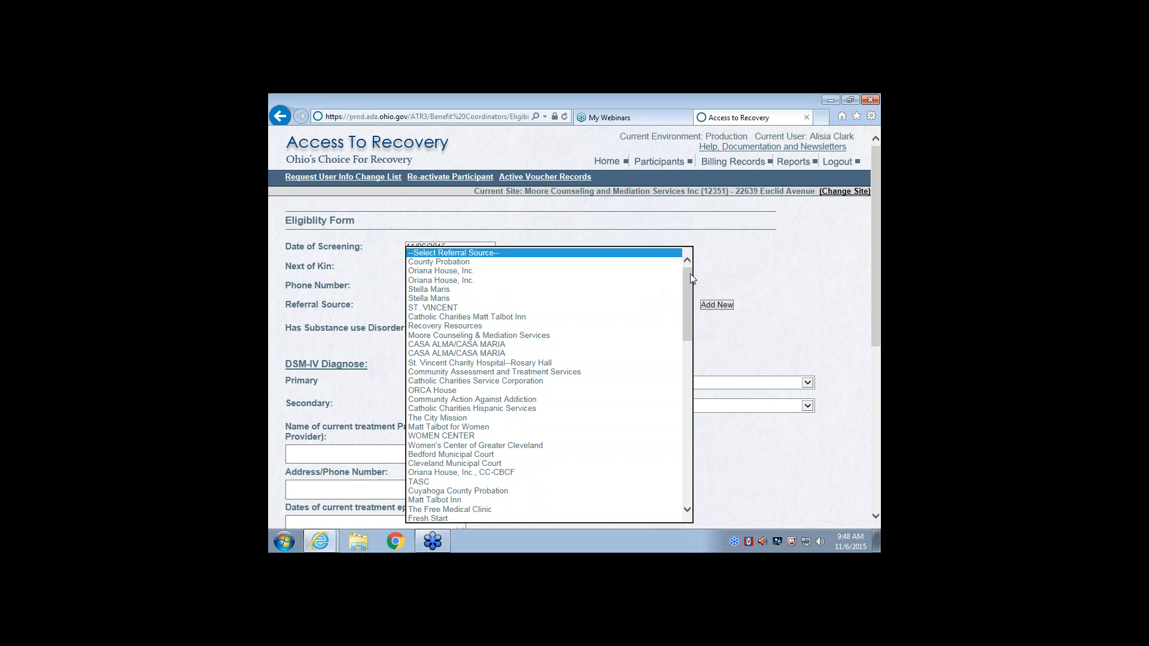
{"action": "left_click", "coordinate": [702, 296]}
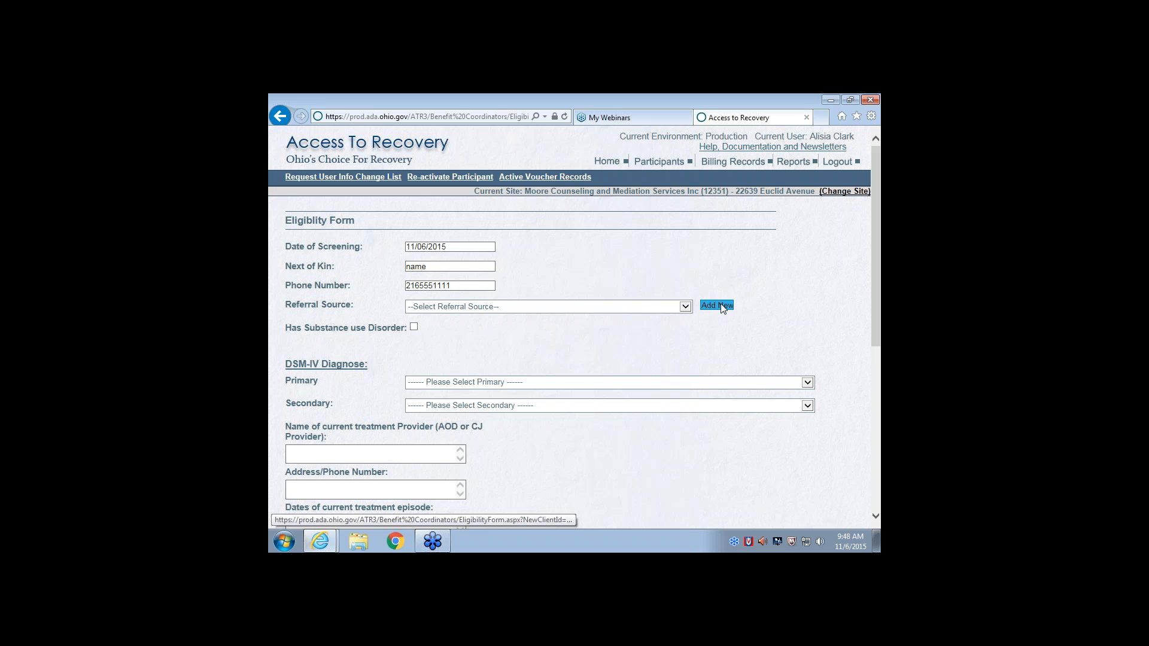
{"action": "left_click", "coordinate": [718, 306]}
{"action": "left_click", "coordinate": [464, 306]}
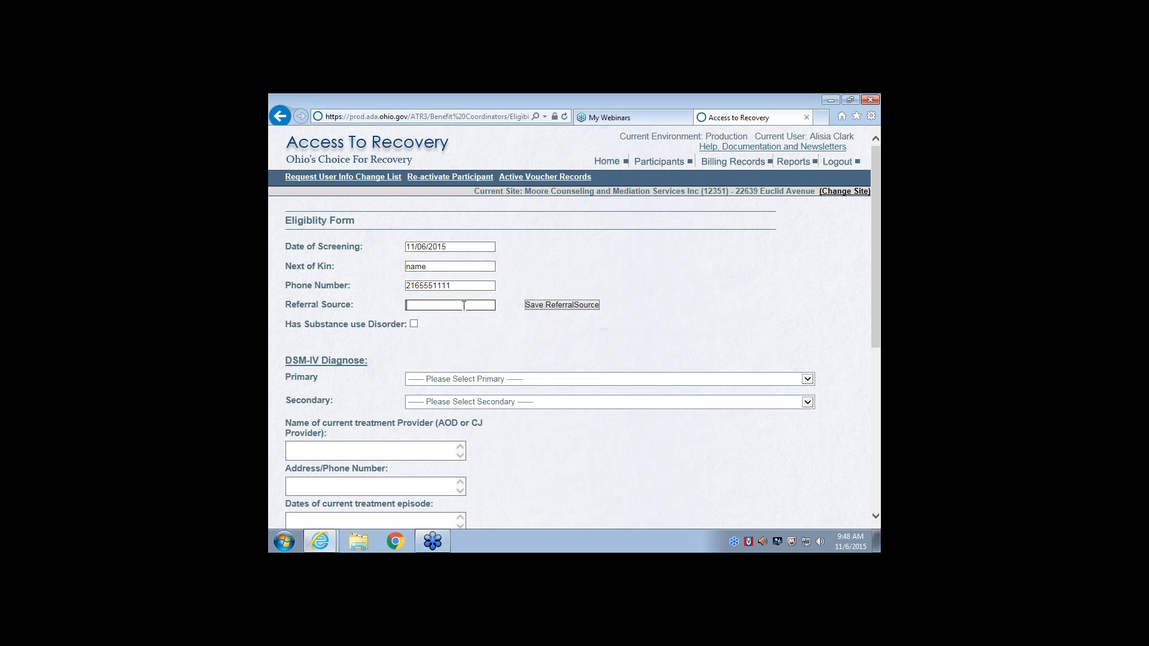
{"action": "type", "text": "State of Ohio"}
{"action": "left_click", "coordinate": [546, 307]}
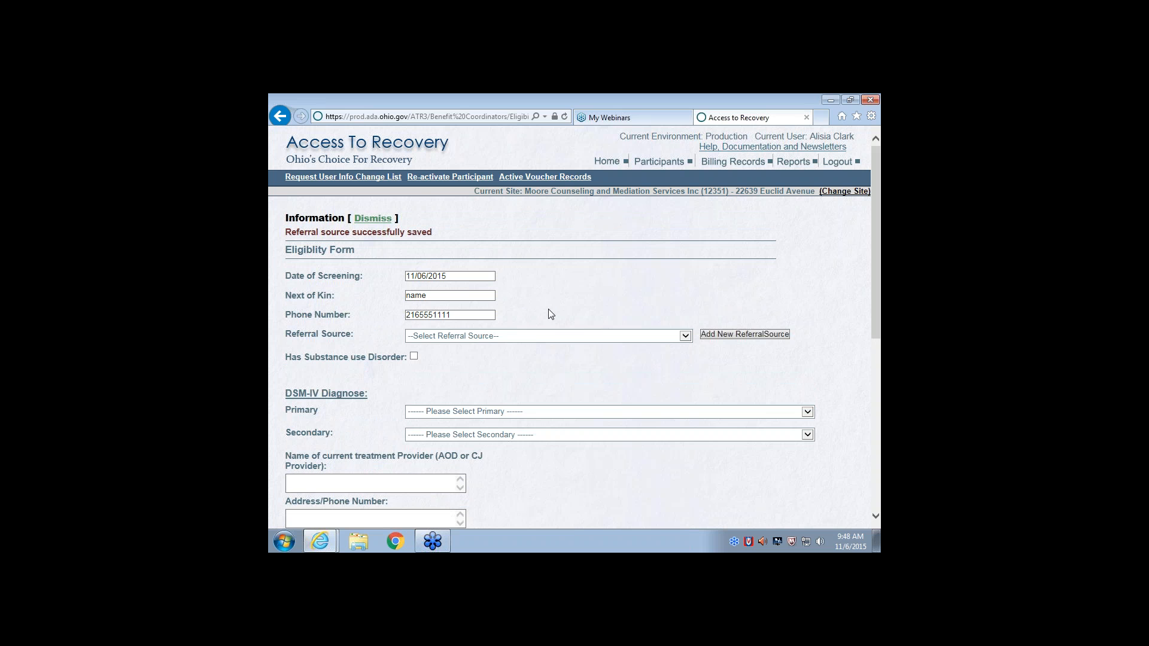
Select State of Ohio as the participant's referral source on the eligibility form
{"action": "left_click", "coordinate": [685, 336]}
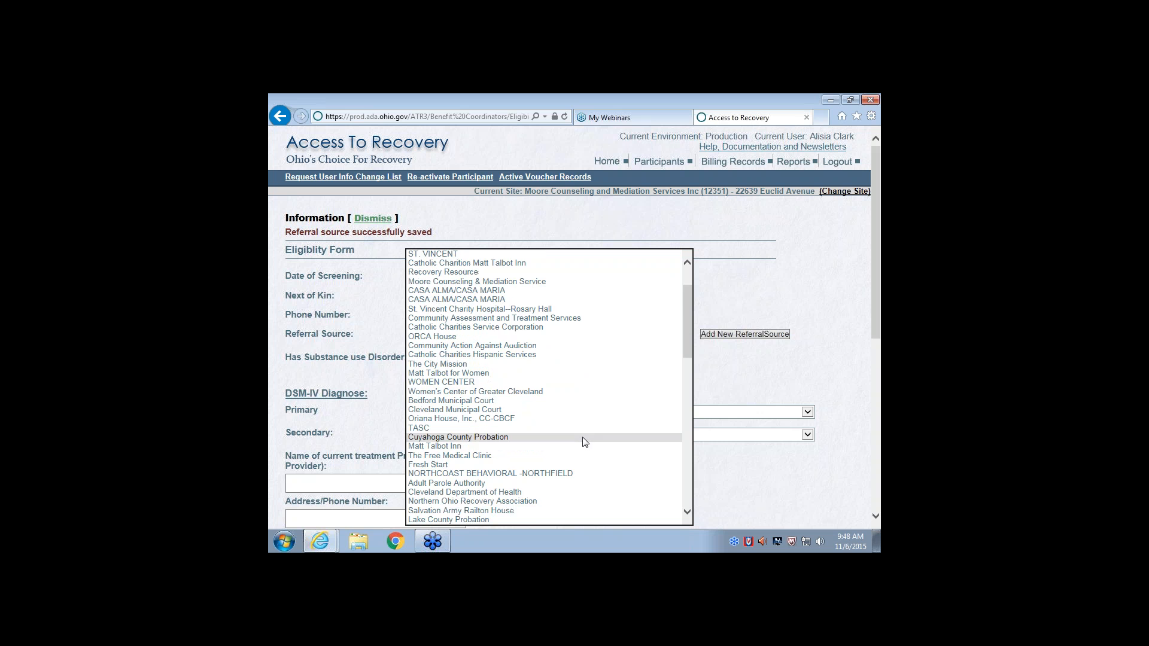
{"action": "scroll", "coordinate": [564, 488], "scroll_direction": "down", "scroll_amount": 3}
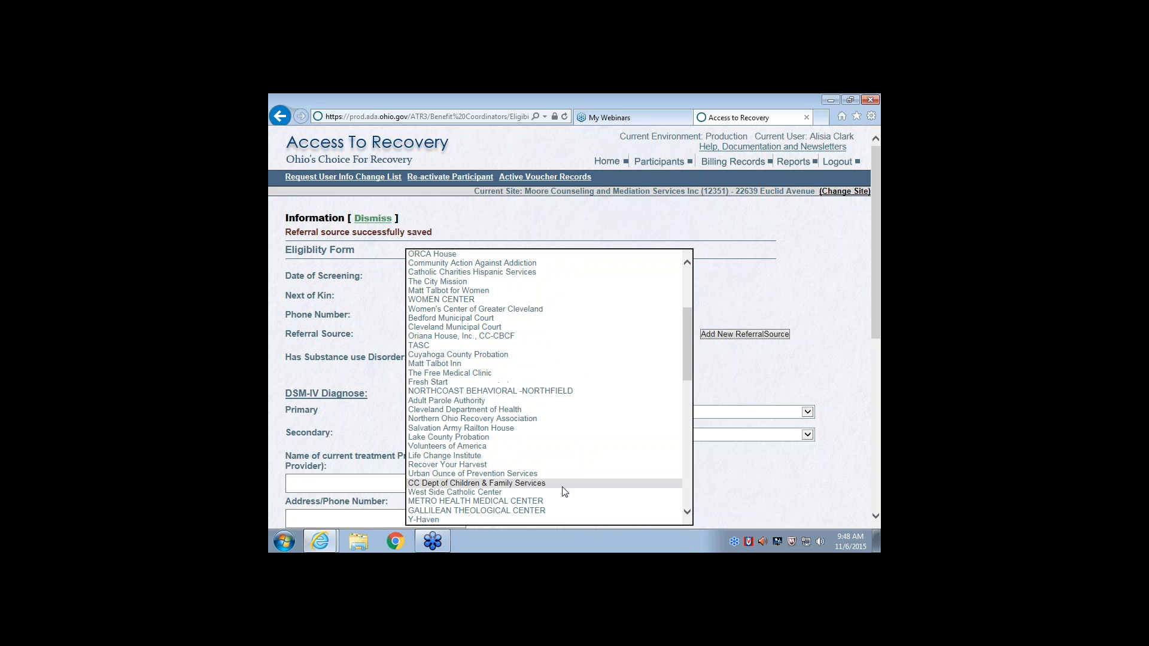
{"action": "scroll", "coordinate": [564, 490], "scroll_direction": "up", "scroll_amount": 4}
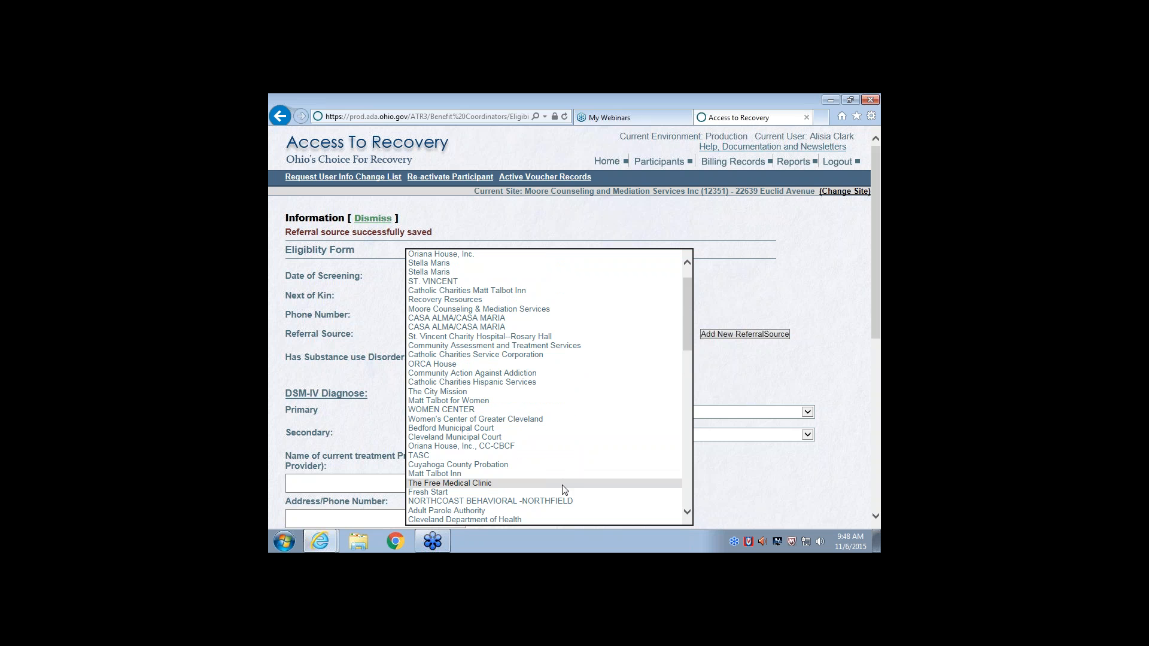
{"action": "scroll", "coordinate": [564, 489], "scroll_direction": "down", "scroll_amount": 6}
{"action": "scroll", "coordinate": [564, 488], "scroll_direction": "down", "scroll_amount": 15}
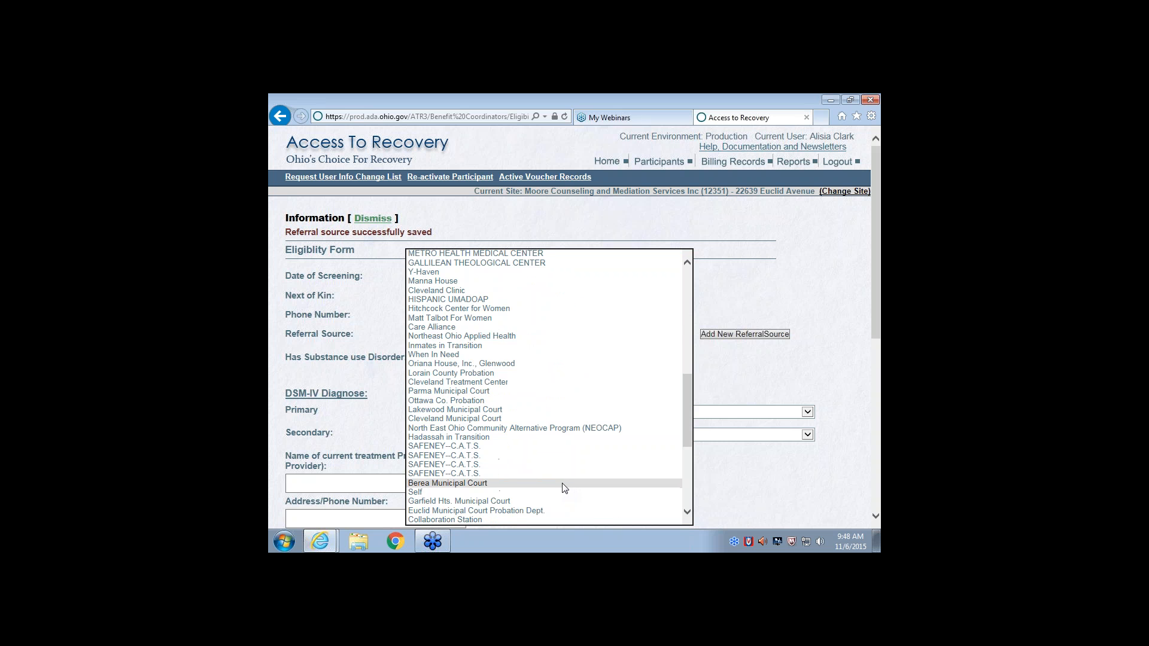
{"action": "left_click", "coordinate": [514, 519]}
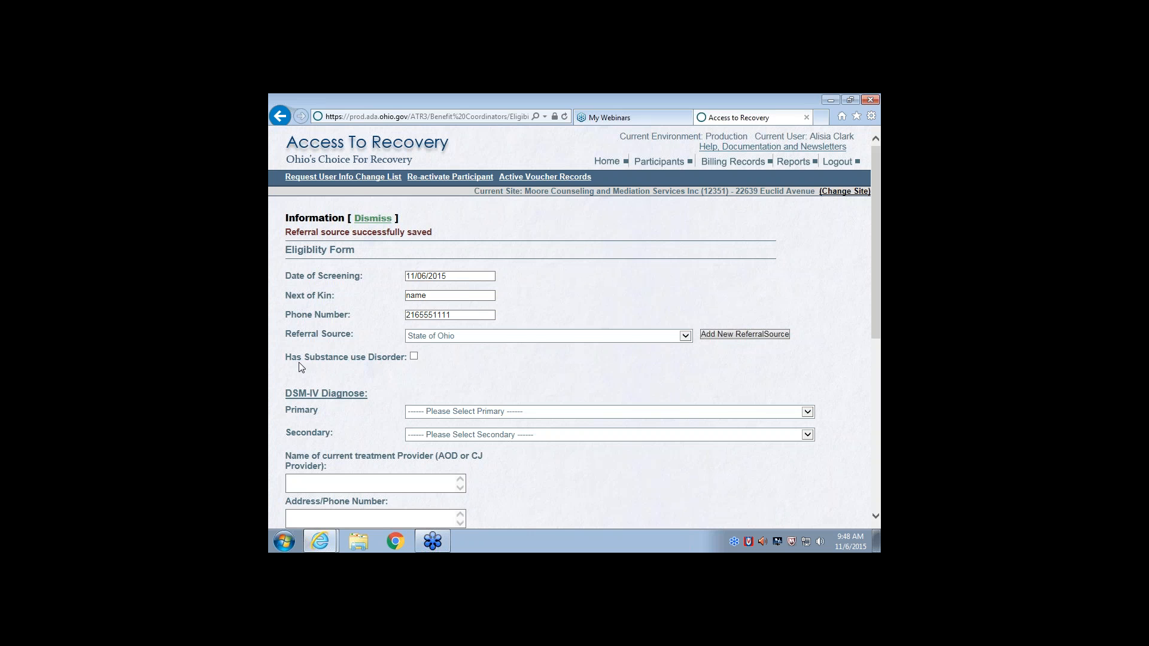
Mark a substance use disorder and set the DSM-IV diagnoses to primary 291.89 Alcohol-Induced Anxiety Disorder and secondary 292.0 Amphetamine Withdrawal
{"action": "left_click", "coordinate": [414, 357]}
{"action": "left_click", "coordinate": [807, 414]}
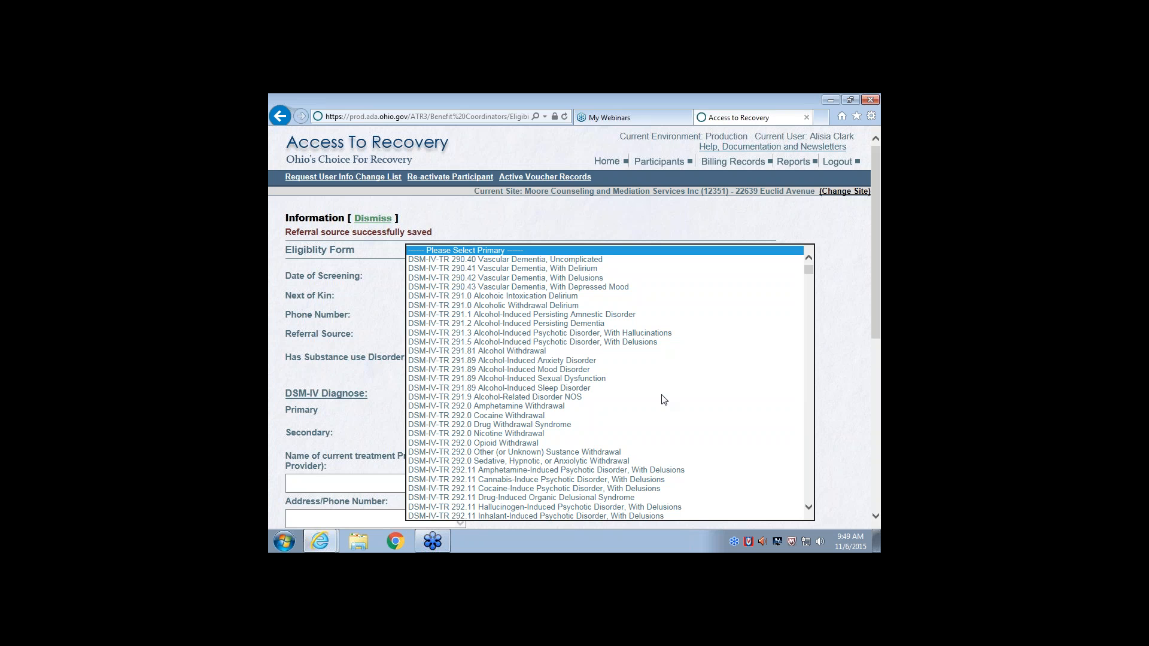
{"action": "left_click", "coordinate": [518, 361]}
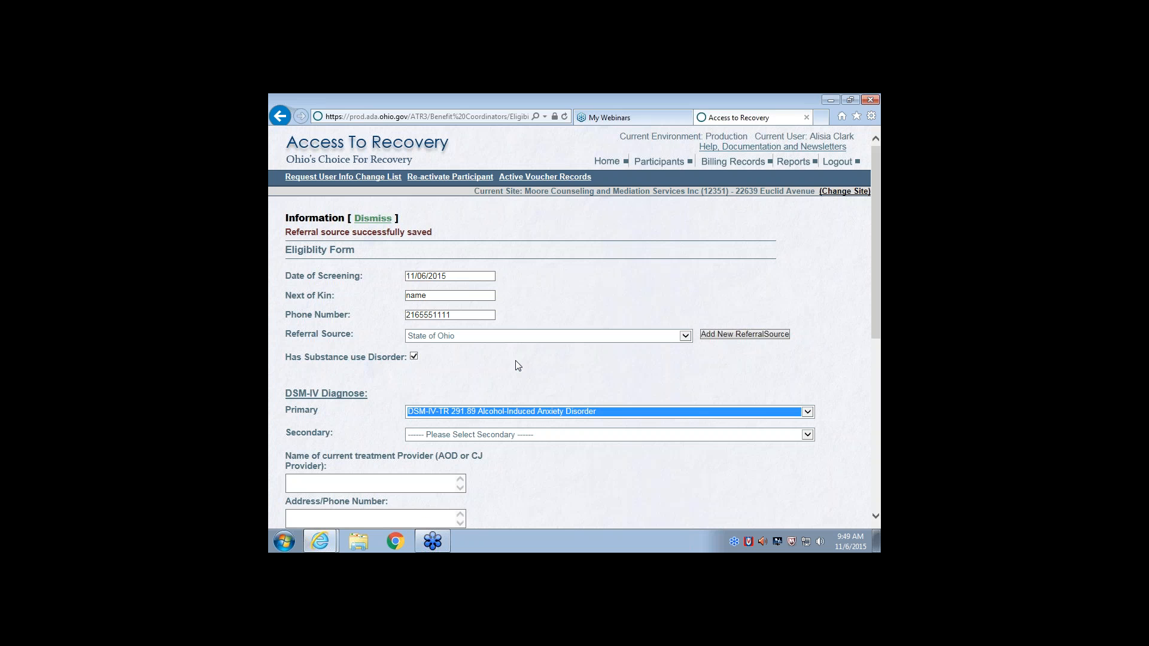
{"action": "left_click", "coordinate": [808, 435]}
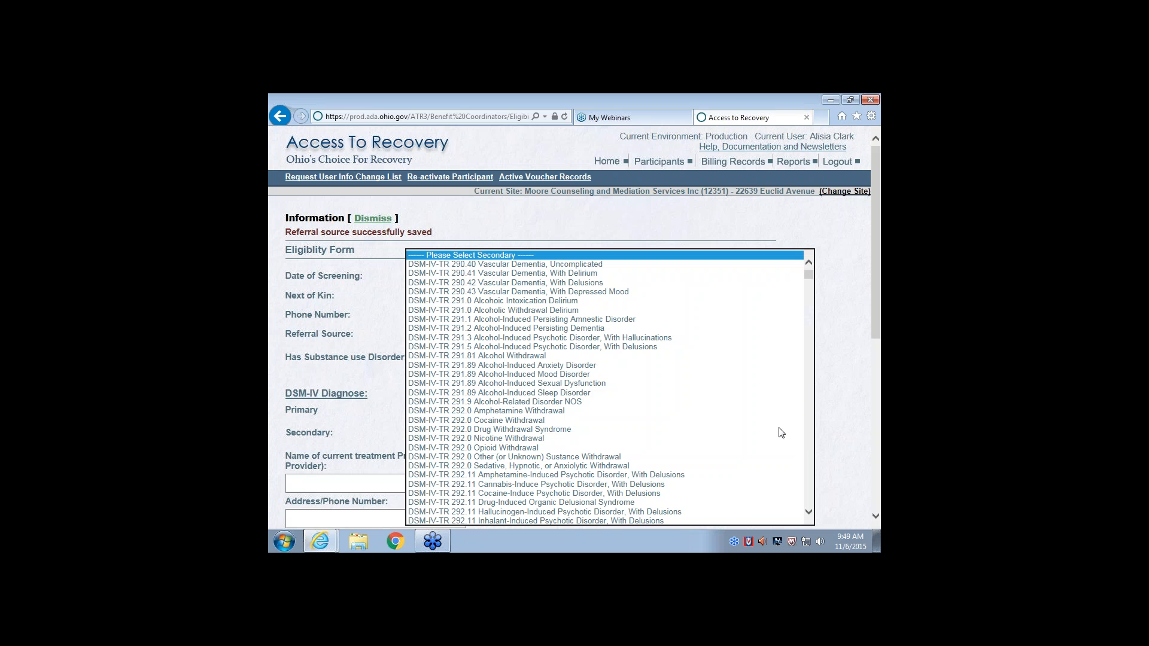
{"action": "left_click", "coordinate": [742, 417]}
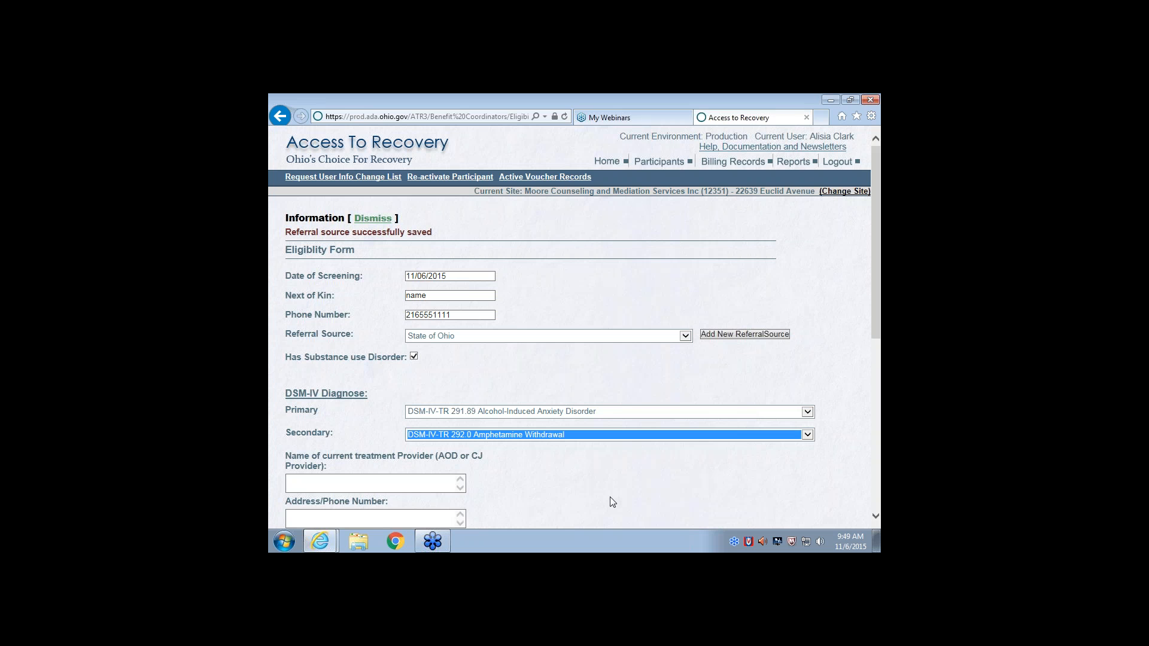
Enter "Moore Counseling and Meditation" as the current treatment provider and fill in the provider's address
{"action": "scroll", "coordinate": [611, 483], "scroll_direction": "down", "scroll_amount": 1}
{"action": "scroll", "coordinate": [612, 483], "scroll_direction": "down", "scroll_amount": 1}
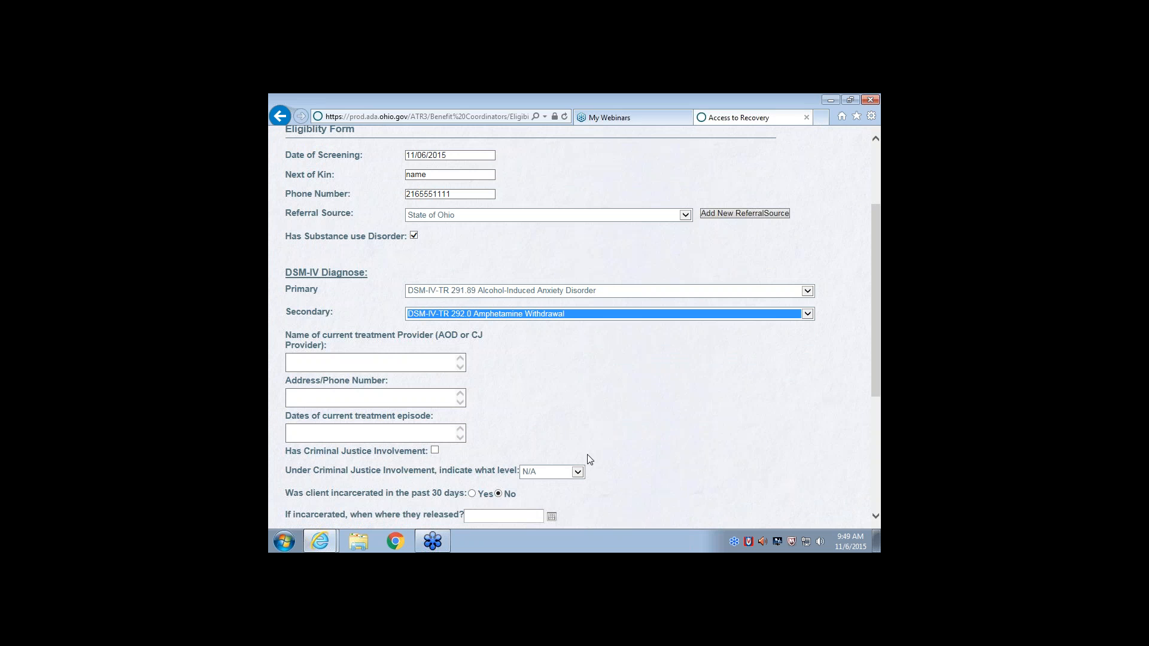
{"action": "left_click", "coordinate": [395, 358]}
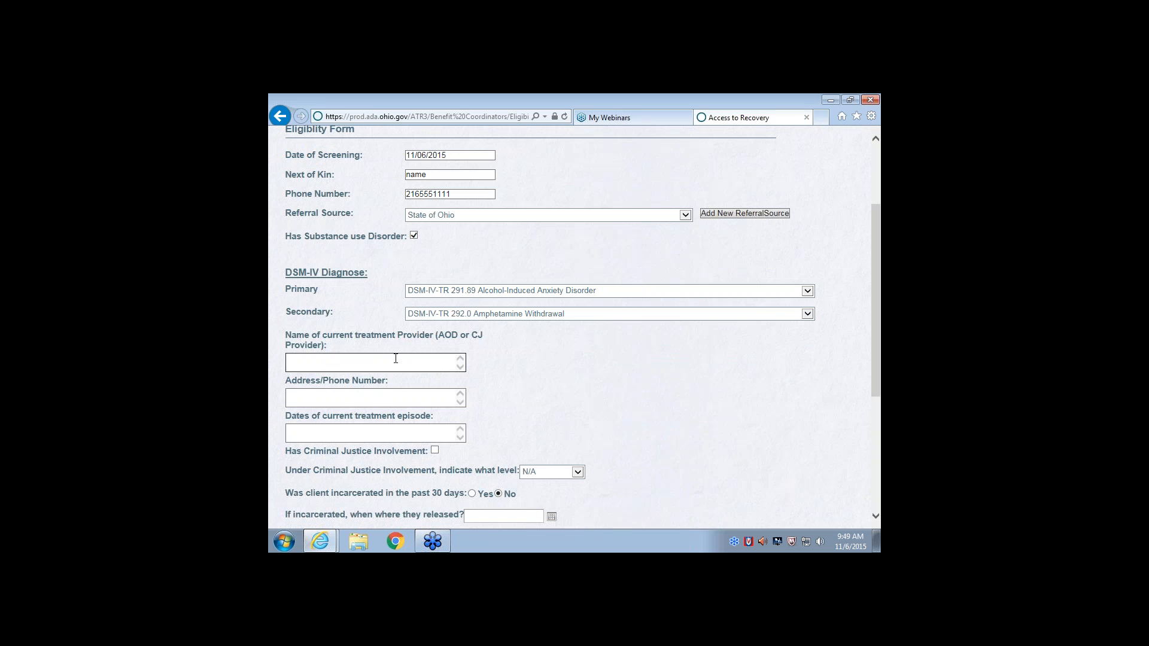
{"action": "type", "text": "Moore Counseling and Meditation"}
{"action": "left_click", "coordinate": [393, 399]}
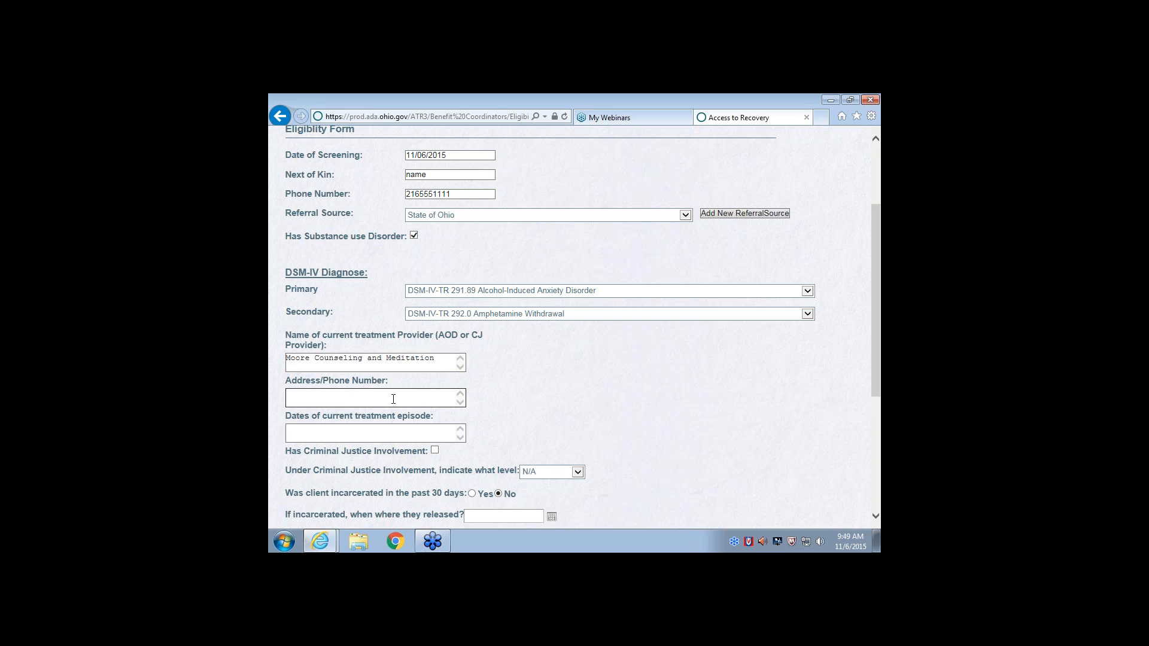
{"action": "type", "text": "30 Test Address"}
{"action": "left_click", "coordinate": [357, 427]}
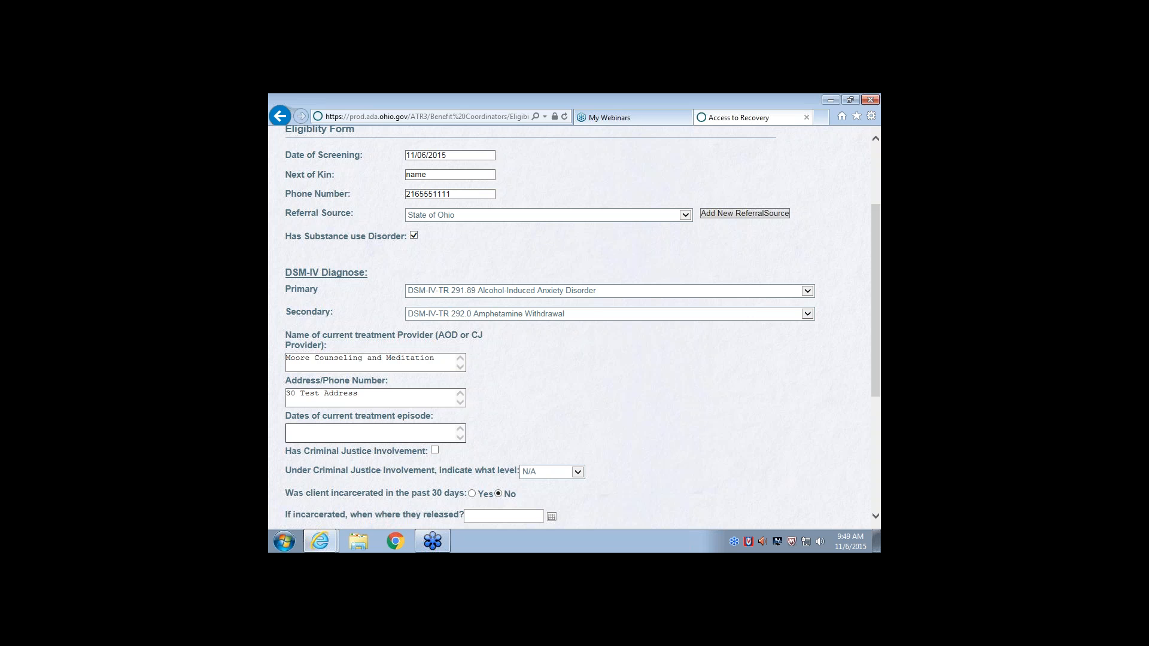
{"action": "type", "text": "11"}
{"action": "type", "text": "/5"}
{"action": "left_click_drag", "start_coordinate": [310, 428], "coordinate": [274, 427]}
{"action": "key", "text": "Right"}
{"action": "key", "text": "BackSpace"}
{"action": "key", "text": "BackSpace"}
{"action": "key", "text": "BackSpace"}
{"action": "key", "text": "BackSpace"}
Set the dates of the current treatment episode to "November 4, 2015"
{"action": "type", "text": "Novemver"}
{"action": "key", "text": "BackSpace"}
{"action": "key", "text": "BackSpace"}
{"action": "key", "text": "BackSpace"}
{"action": "key", "text": "BackSpace"}
{"action": "type", "text": "ber"}
{"action": "type", "text": "4"}
{"action": "type", "text": "32015"}
{"action": "key", "text": "BackSpace"}
{"action": "key", "text": "BackSpace"}
{"action": "key", "text": "BackSpace"}
{"action": "key", "text": "BackSpace"}
{"action": "key", "text": "BackSpace"}
{"action": "type", "text": "2015"}
Mark the participant as having criminal justice involvement and set its level to Felony
{"action": "scroll", "coordinate": [347, 431], "scroll_direction": "down", "scroll_amount": 1}
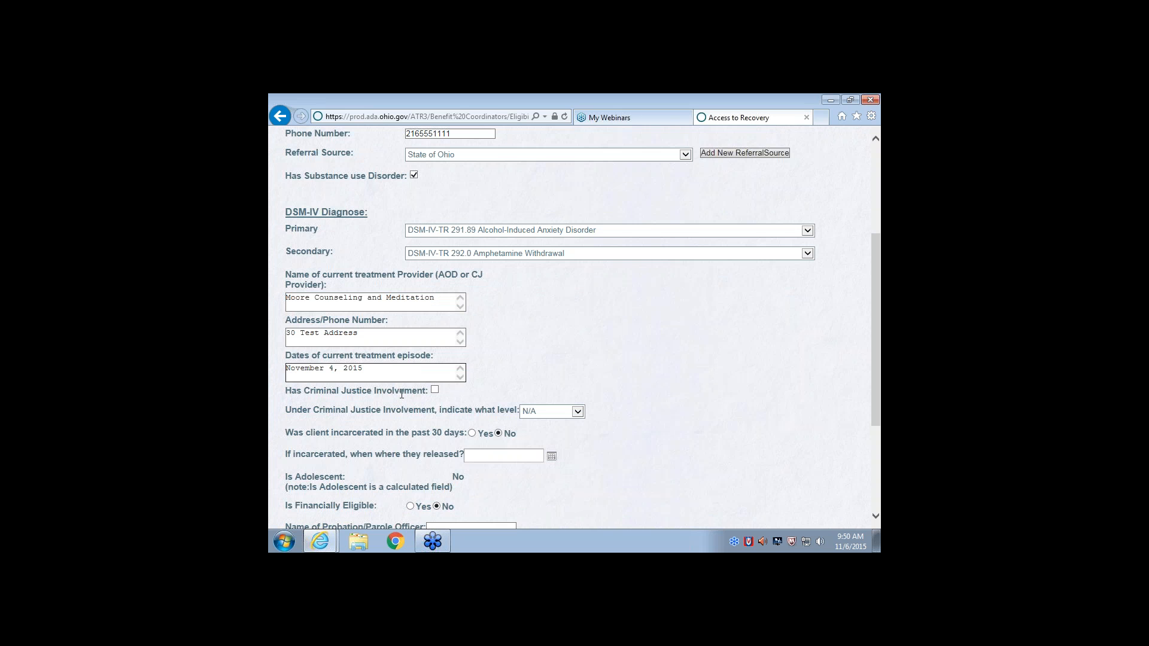
{"action": "left_click", "coordinate": [434, 390]}
{"action": "scroll", "coordinate": [382, 401], "scroll_direction": "down", "scroll_amount": 1}
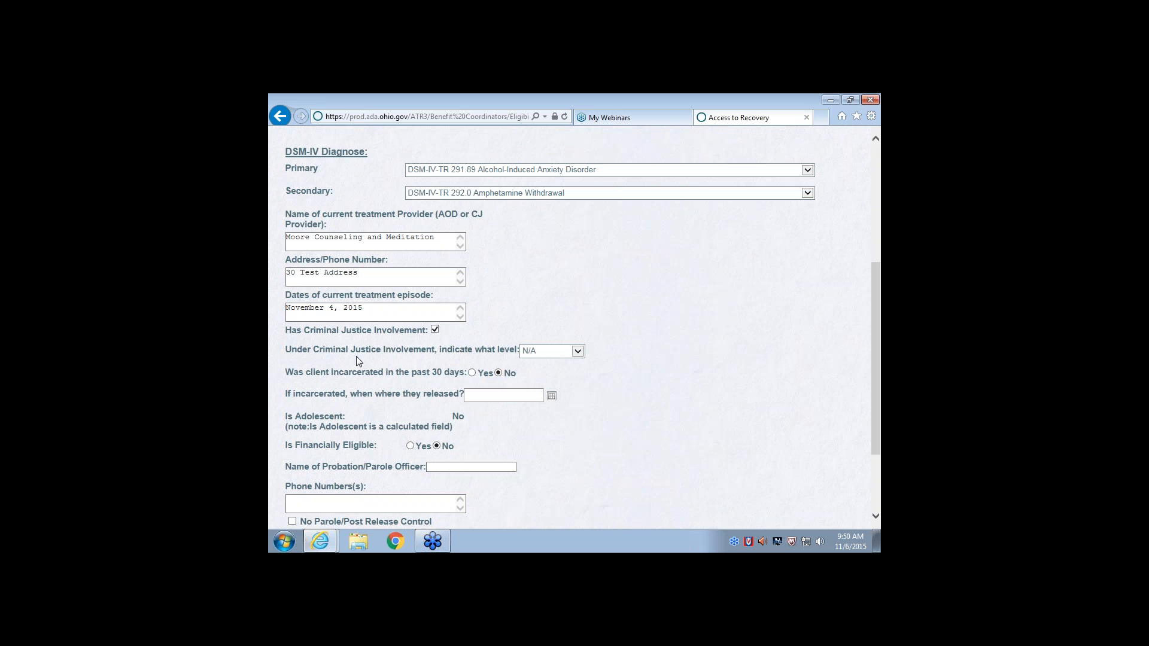
{"action": "left_click", "coordinate": [577, 351]}
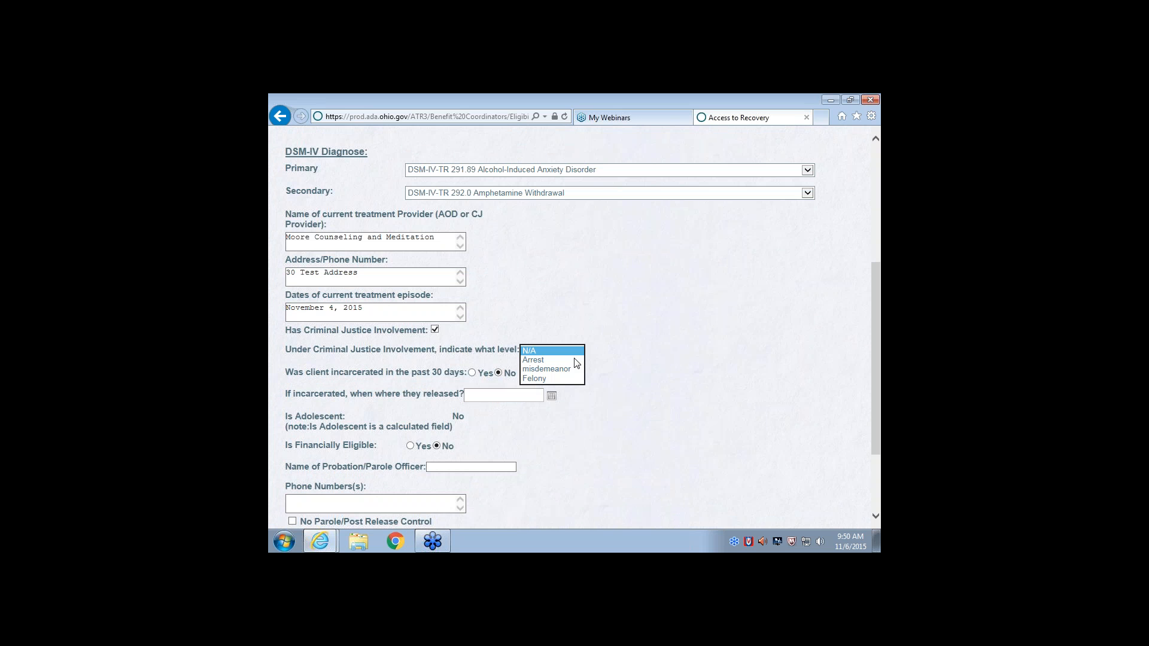
{"action": "left_click", "coordinate": [561, 379]}
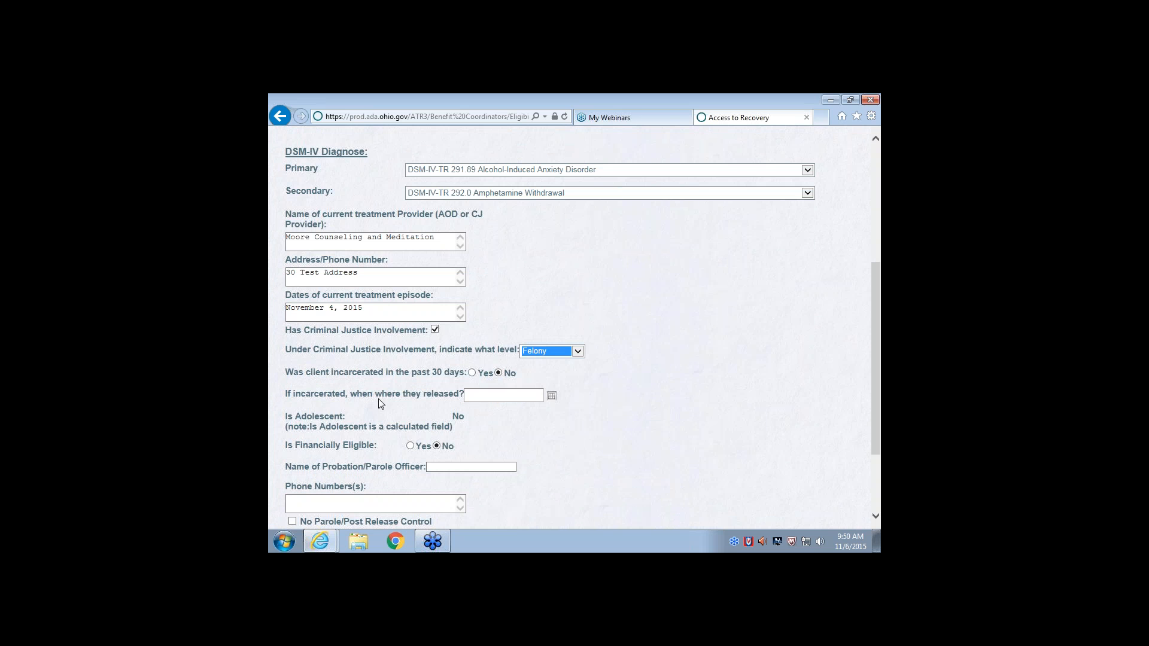
{"action": "left_click", "coordinate": [552, 398]}
Mark the participant as financially eligible and fill in the probation or parole officer's name and phone number
{"action": "scroll", "coordinate": [512, 395], "scroll_direction": "down", "scroll_amount": 1}
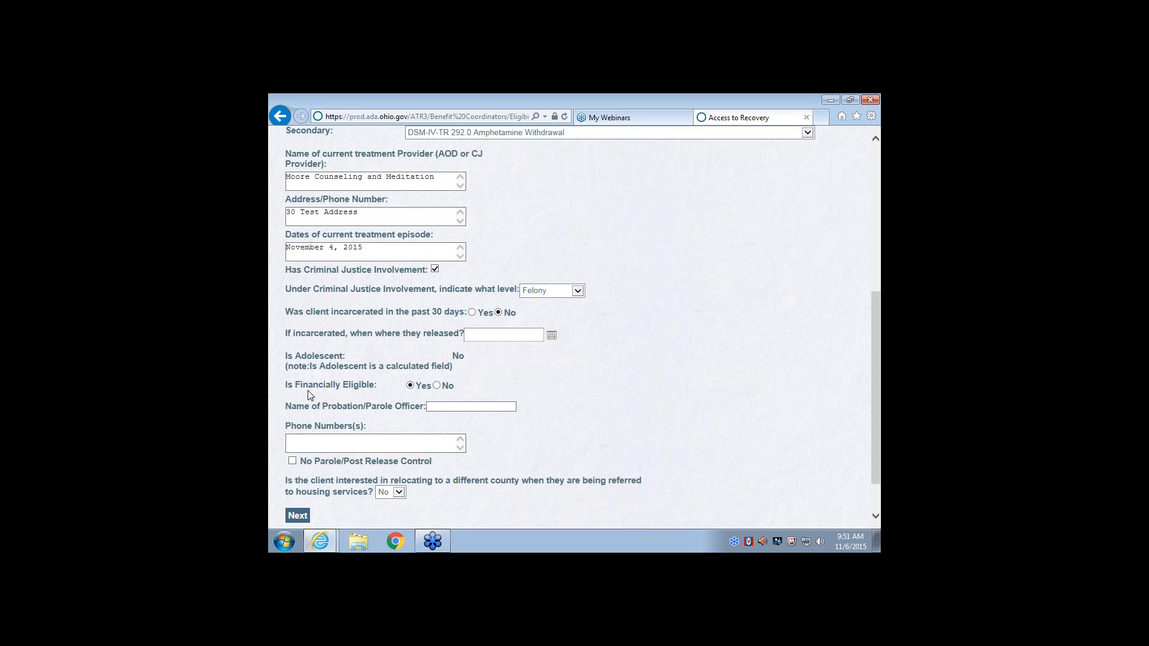
{"action": "scroll", "coordinate": [309, 395], "scroll_direction": "down", "scroll_amount": 2}
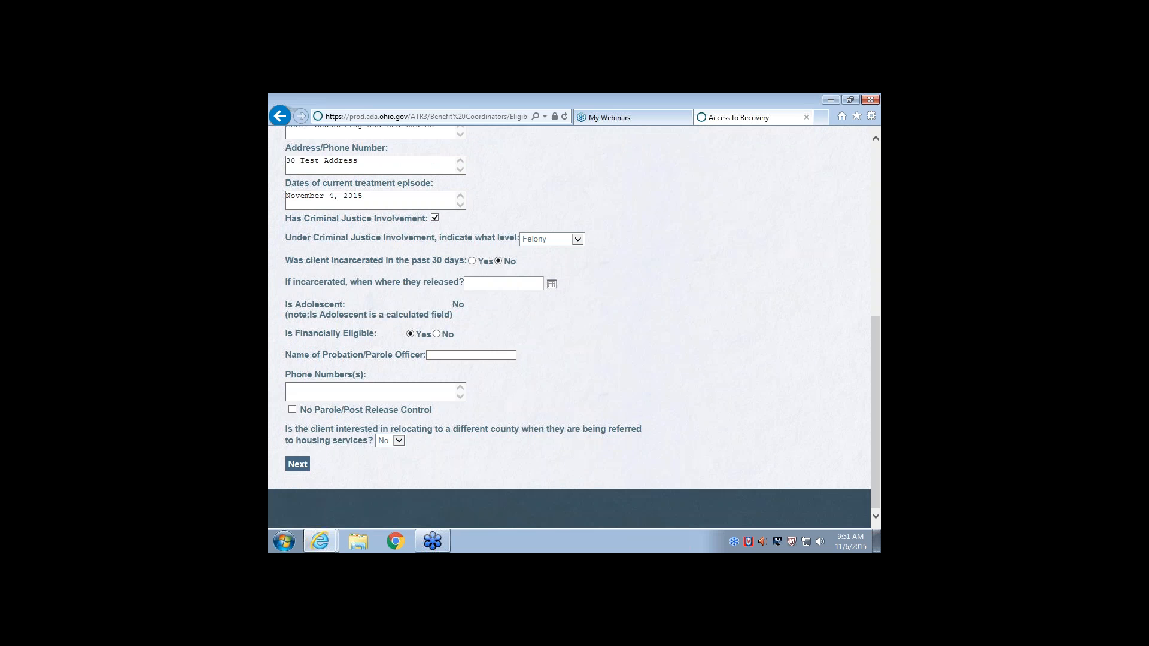
{"action": "left_click", "coordinate": [434, 355]}
{"action": "type", "text": "Test Name"}
{"action": "left_click", "coordinate": [447, 393]}
{"action": "type", "text": "216"}
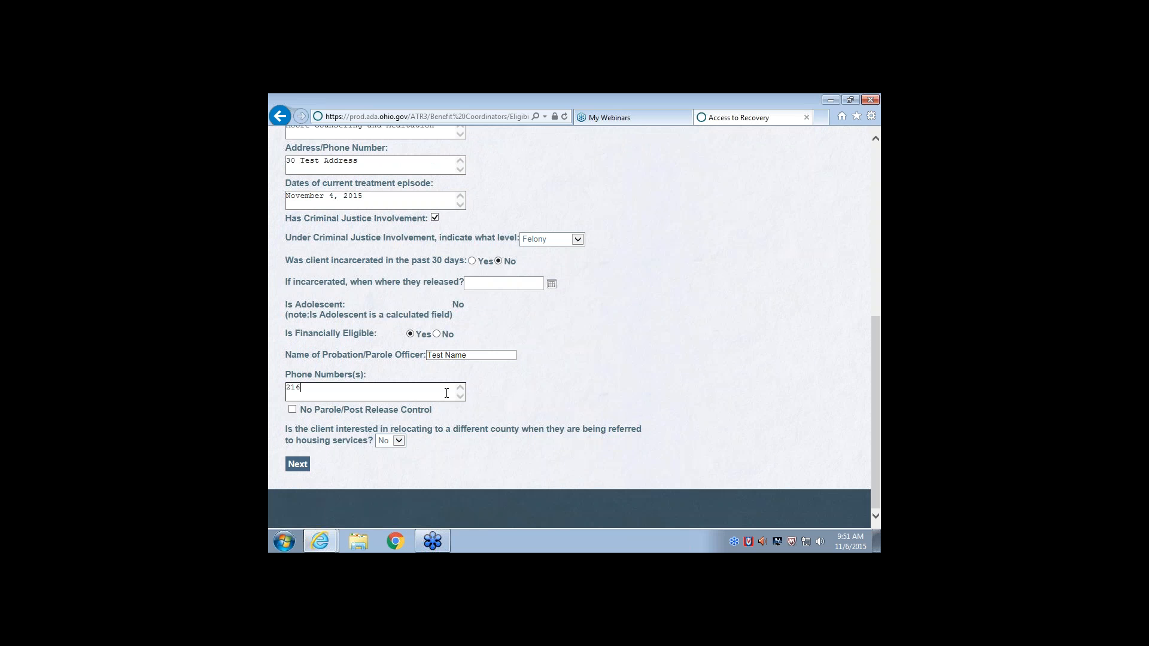
{"action": "type", "text": "5551111"}
Select No Parole/Post Release Control and continue to the Level of Care Crosswalk form
{"action": "left_click", "coordinate": [292, 411]}
{"action": "left_click", "coordinate": [295, 465]}
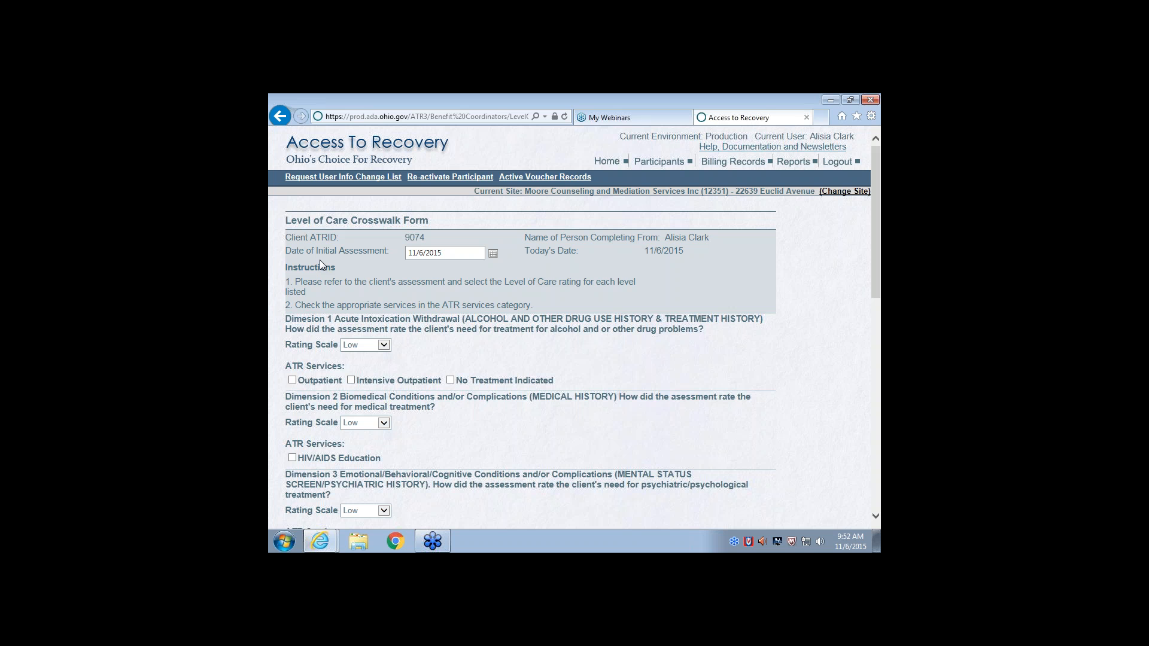
{"action": "left_click", "coordinate": [429, 257]}
{"action": "scroll", "coordinate": [412, 258], "scroll_direction": "down", "scroll_amount": 1}
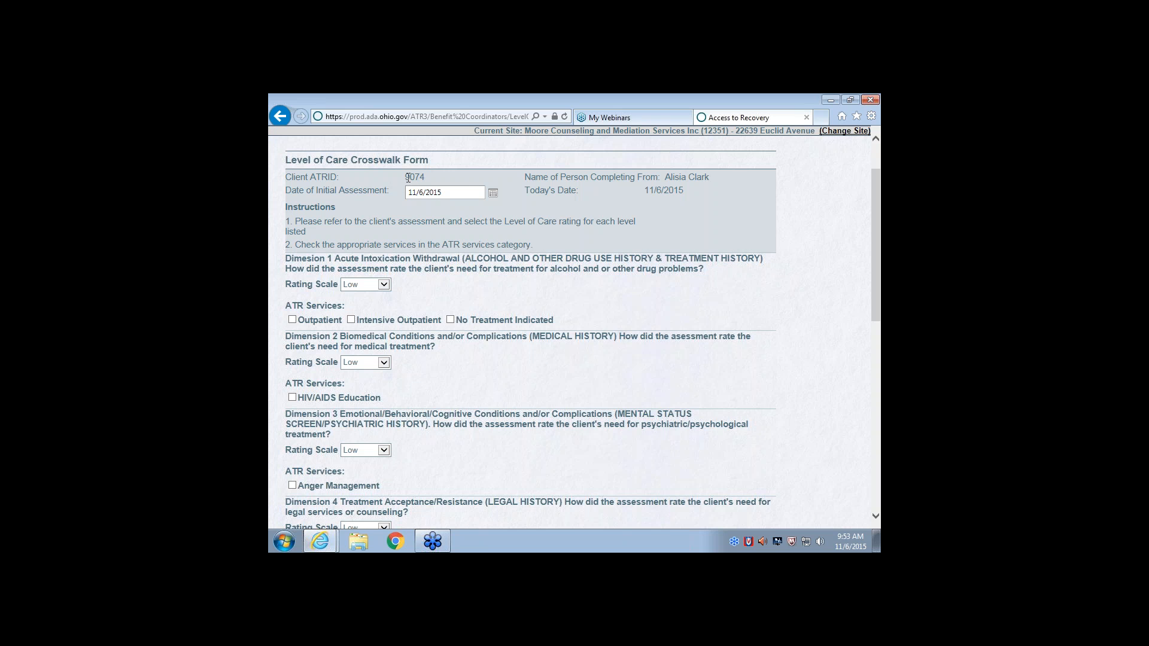
{"action": "left_click_drag", "start_coordinate": [406, 176], "coordinate": [425, 179]}
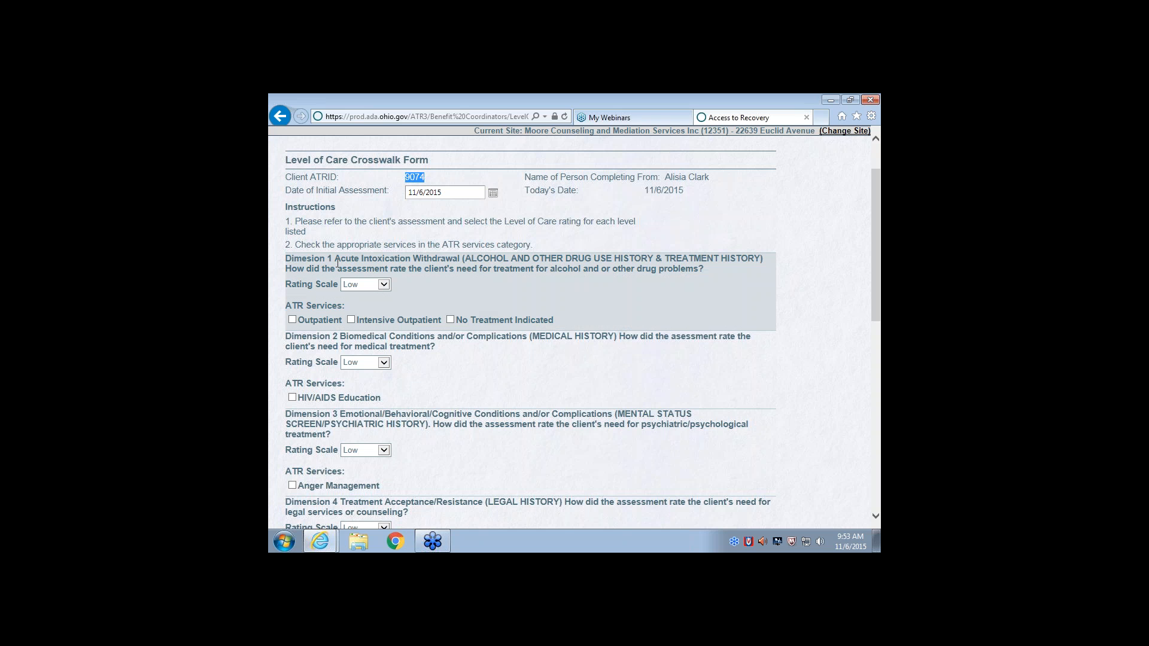
Keep the Dimension 1 rating at Low and select No Treatment Indicated as its ATR service
{"action": "left_click", "coordinate": [383, 284]}
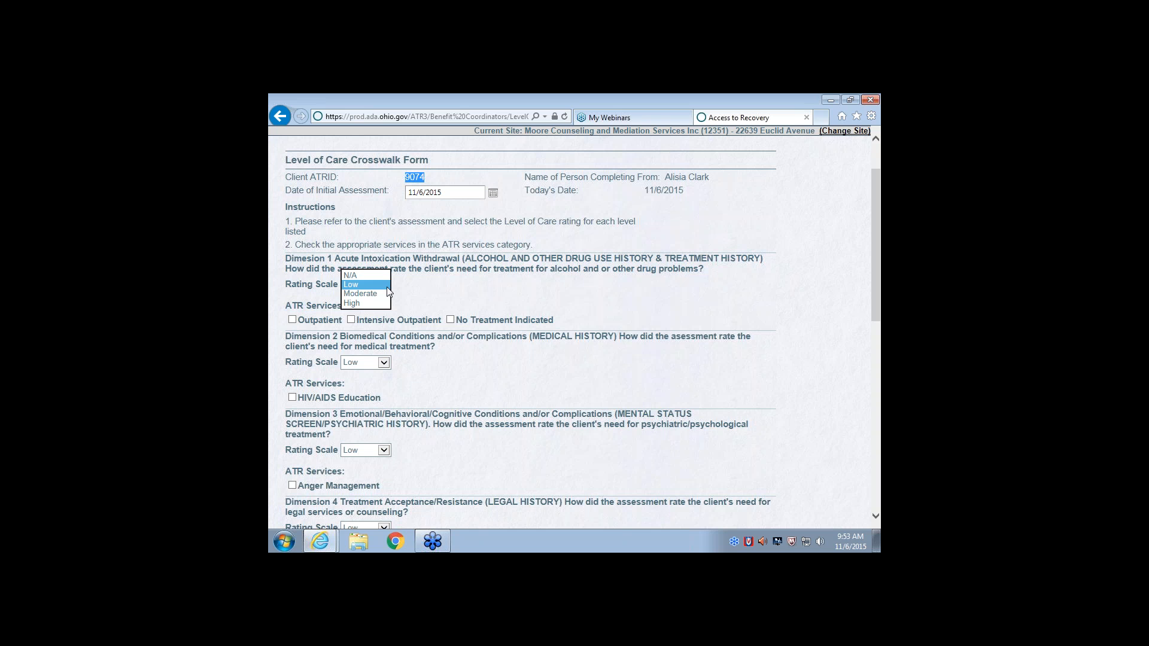
{"action": "left_click", "coordinate": [386, 285]}
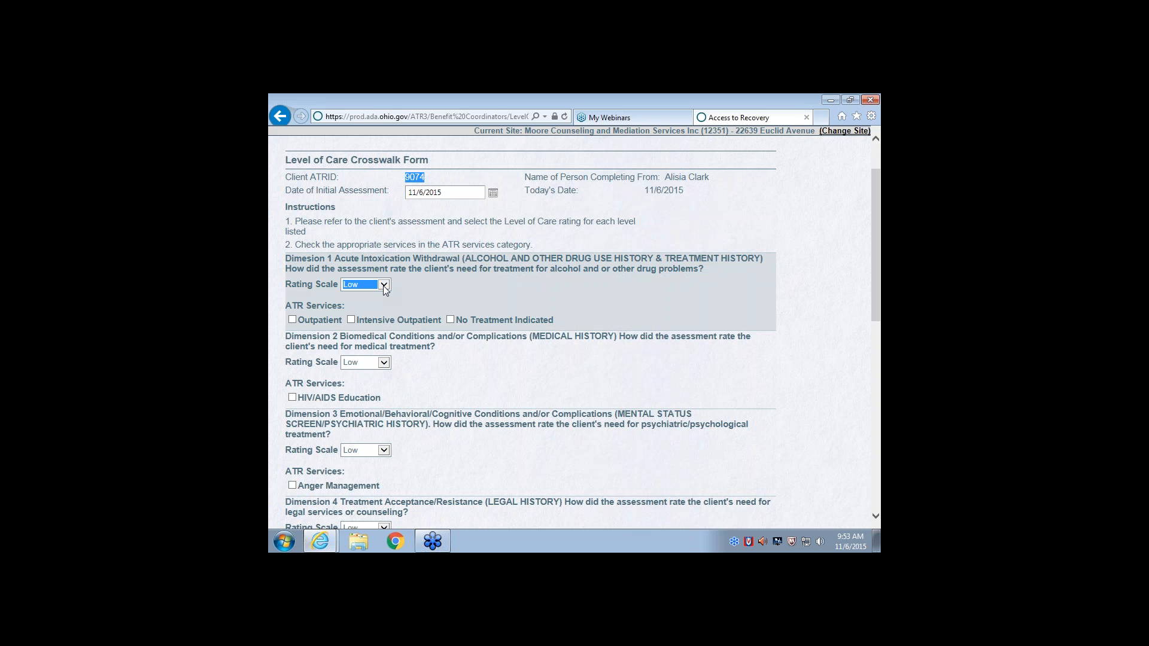
{"action": "key", "text": "Down"}
{"action": "left_click", "coordinate": [382, 298]}
{"action": "left_click", "coordinate": [450, 320]}
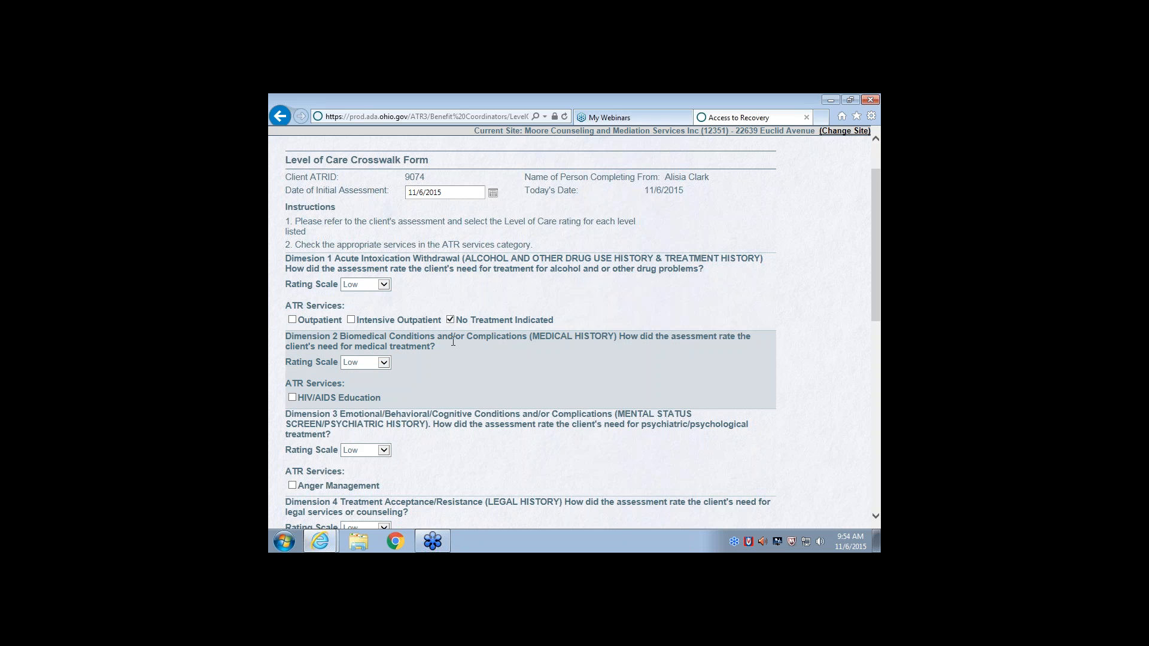
Select Anger Management as the ATR service for Dimension 3
{"action": "scroll", "coordinate": [452, 340], "scroll_direction": "down", "scroll_amount": 1}
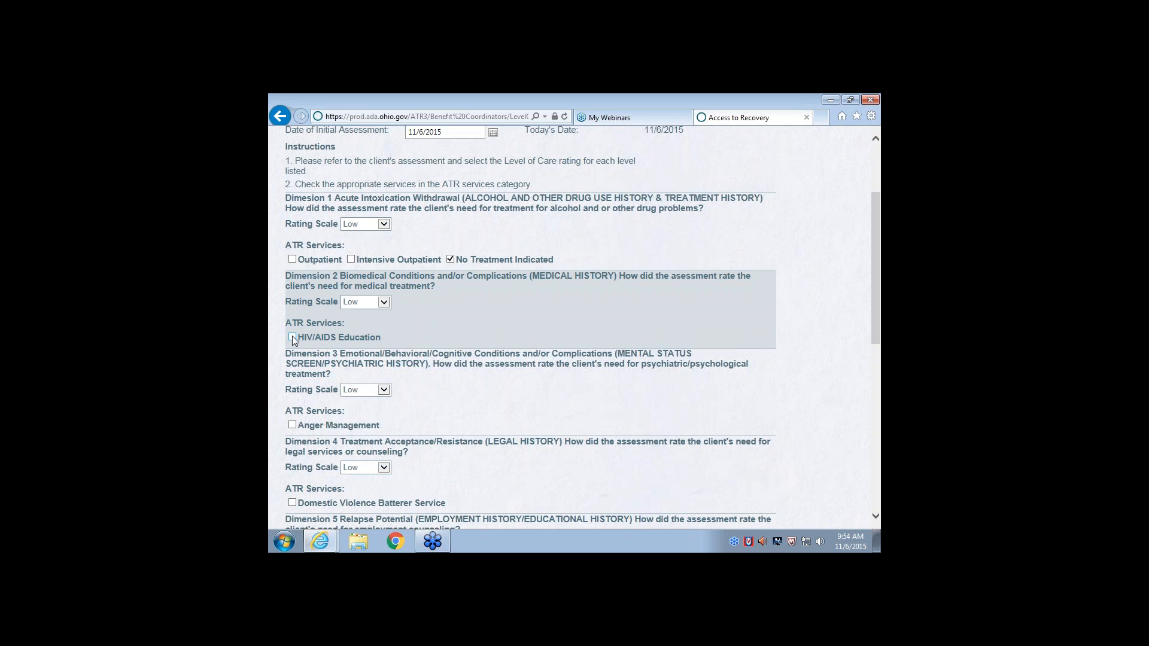
{"action": "scroll", "coordinate": [294, 350], "scroll_direction": "down", "scroll_amount": 2}
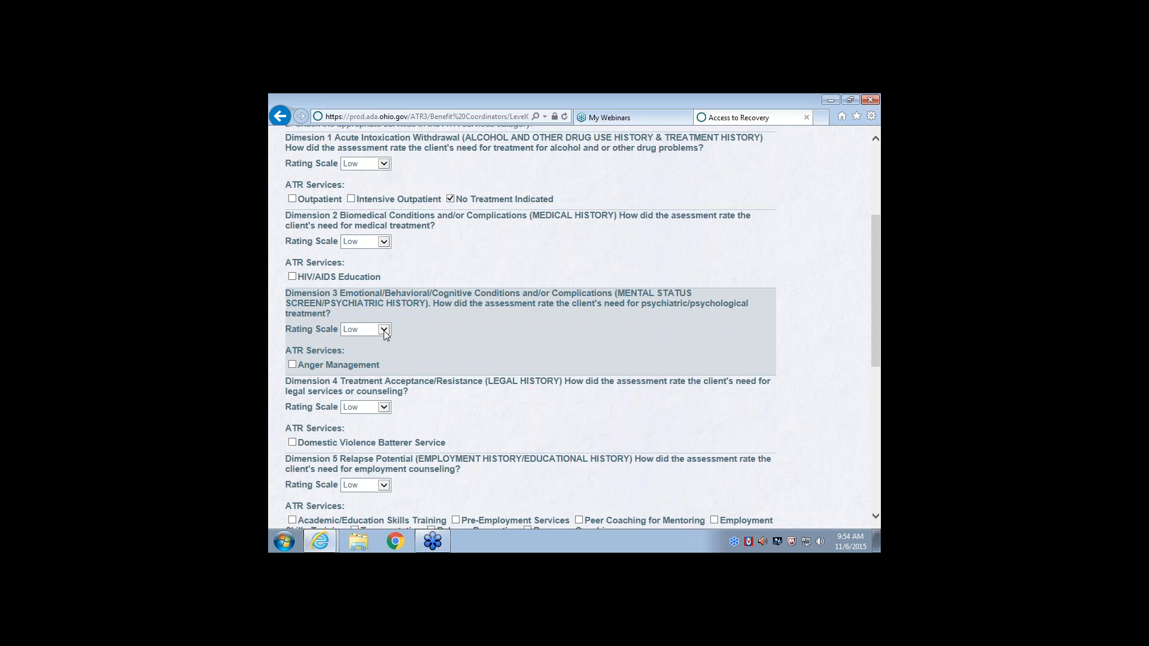
{"action": "scroll", "coordinate": [383, 351], "scroll_direction": "down", "scroll_amount": 2}
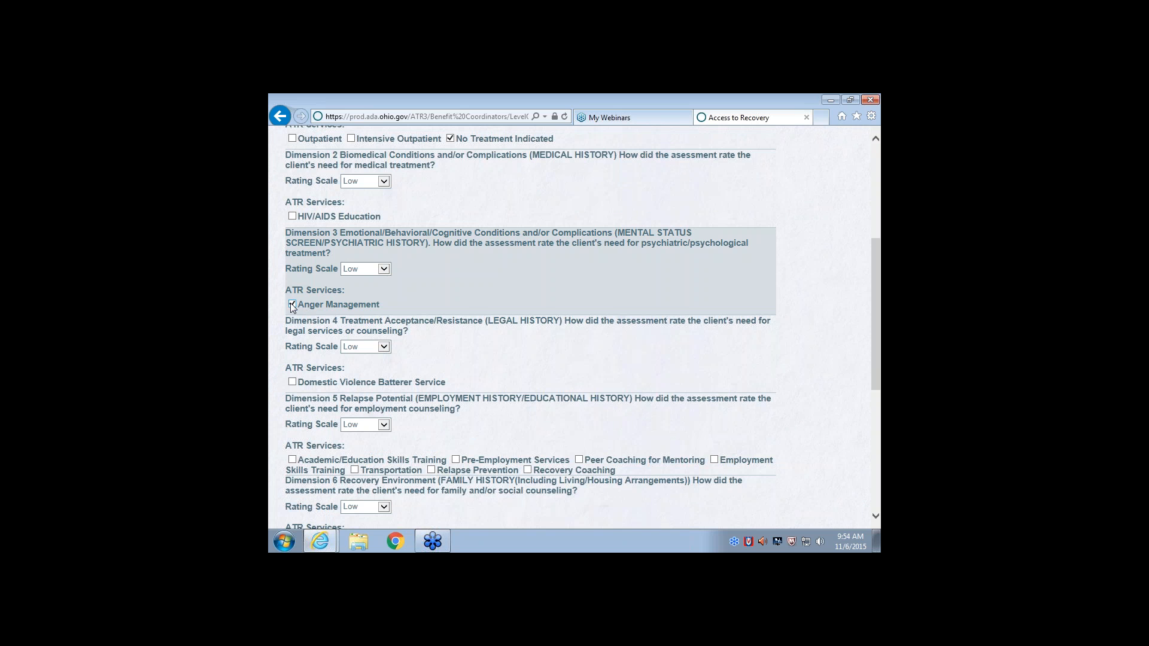
Select Academic/Education Skills Training, Recovery Coaching and Transportation as the ATR services for Dimension 5
{"action": "scroll", "coordinate": [300, 321], "scroll_direction": "down", "scroll_amount": 2}
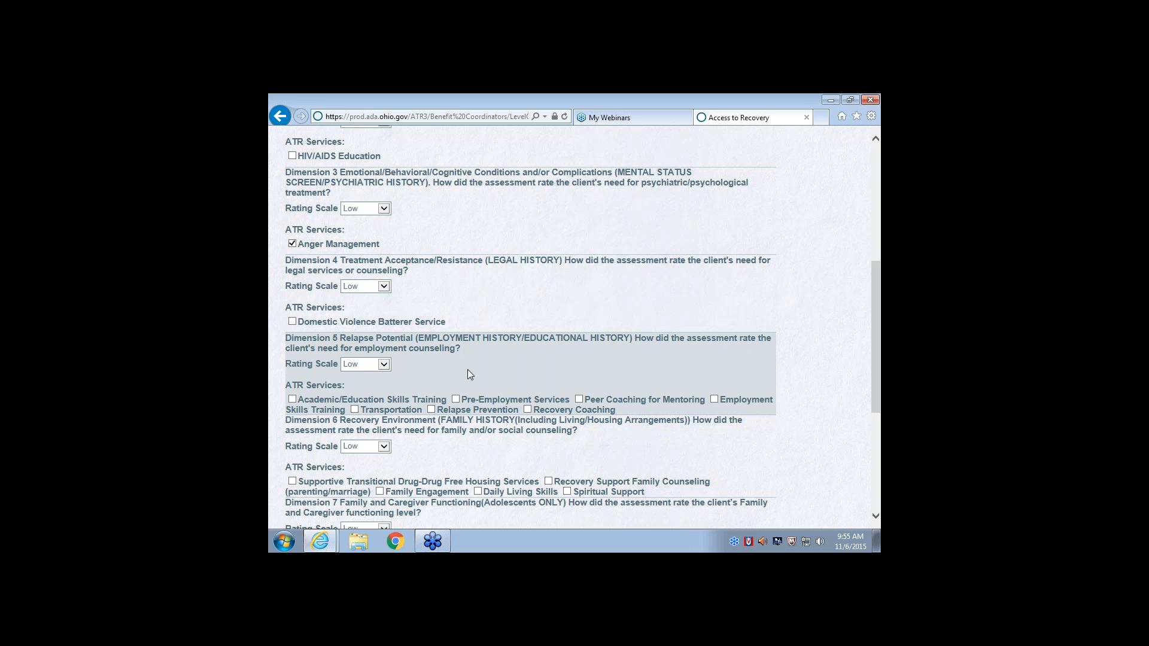
{"action": "scroll", "coordinate": [467, 369], "scroll_direction": "down", "scroll_amount": 1}
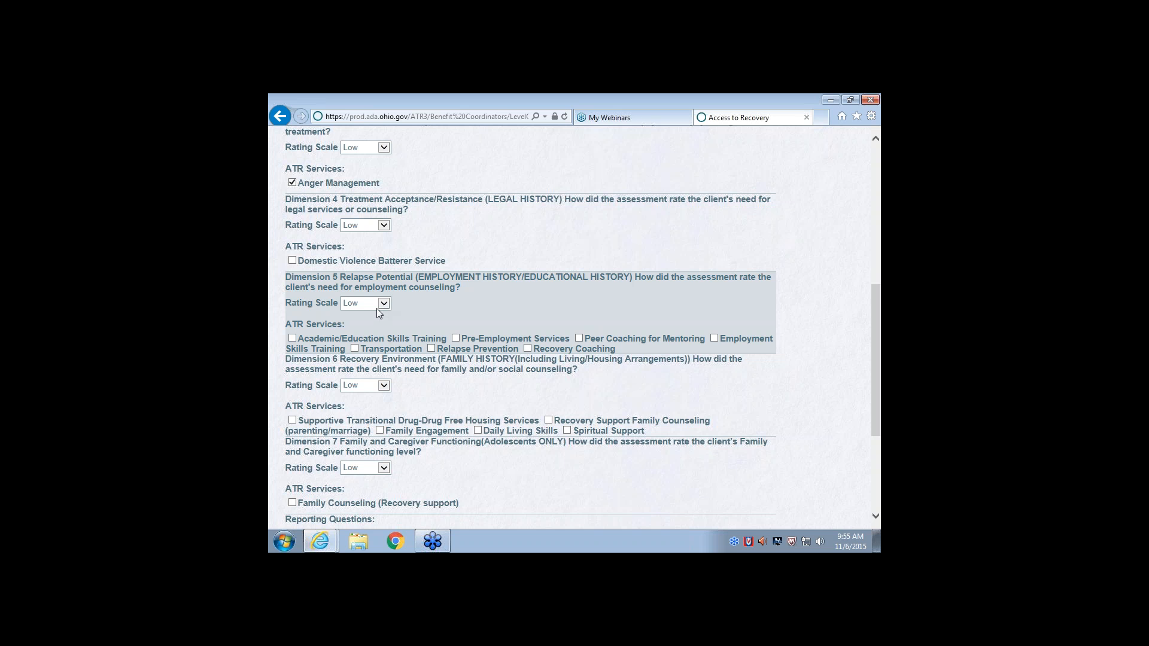
{"action": "left_click", "coordinate": [292, 338]}
{"action": "left_click", "coordinate": [527, 349]}
{"action": "left_click", "coordinate": [354, 348]}
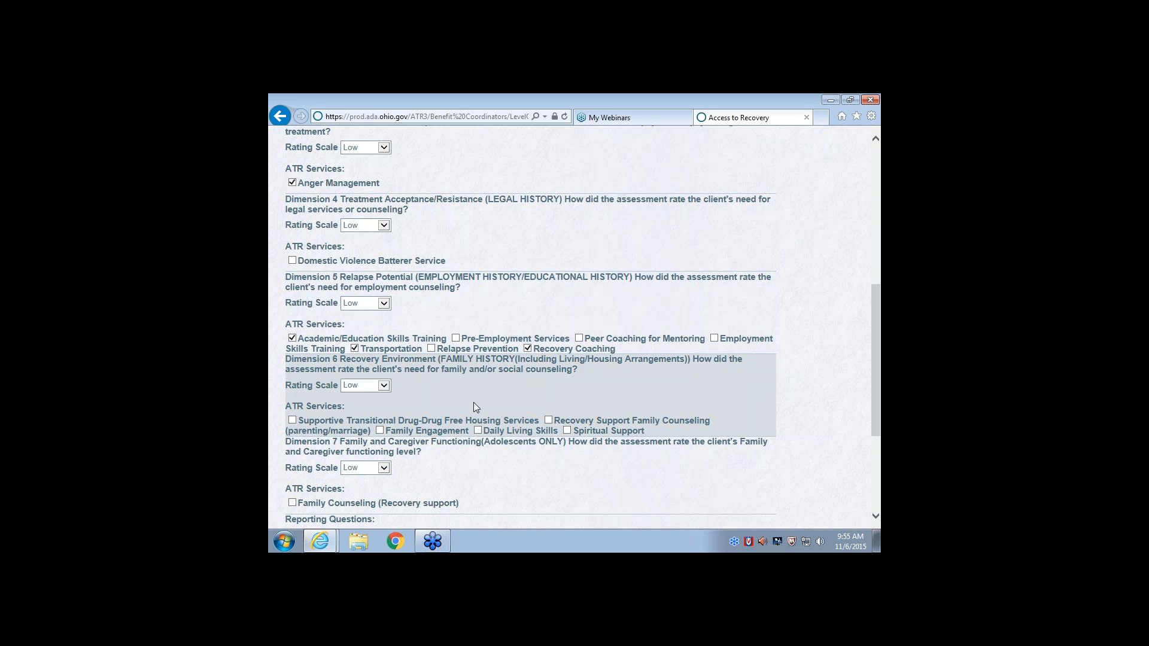
Select Supportive Transitional Drug-Drug Free Housing Services for Dimension 6 and set the Dimension 7 rating to N/A
{"action": "scroll", "coordinate": [472, 402], "scroll_direction": "down", "scroll_amount": 1}
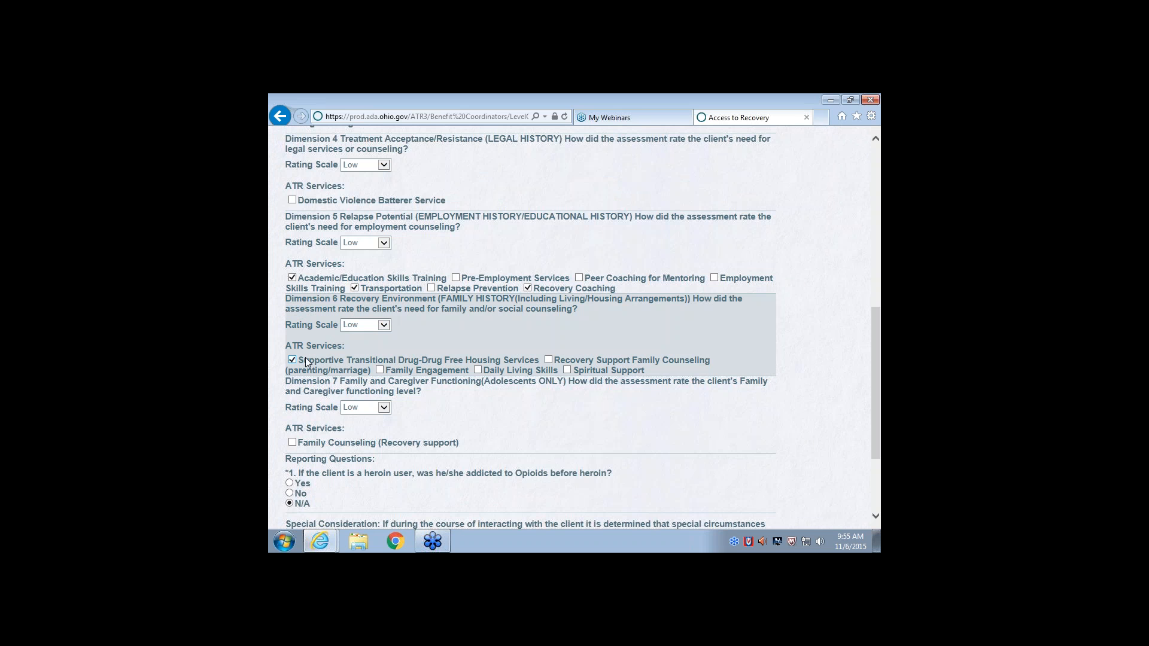
{"action": "scroll", "coordinate": [305, 358], "scroll_direction": "down", "scroll_amount": 1}
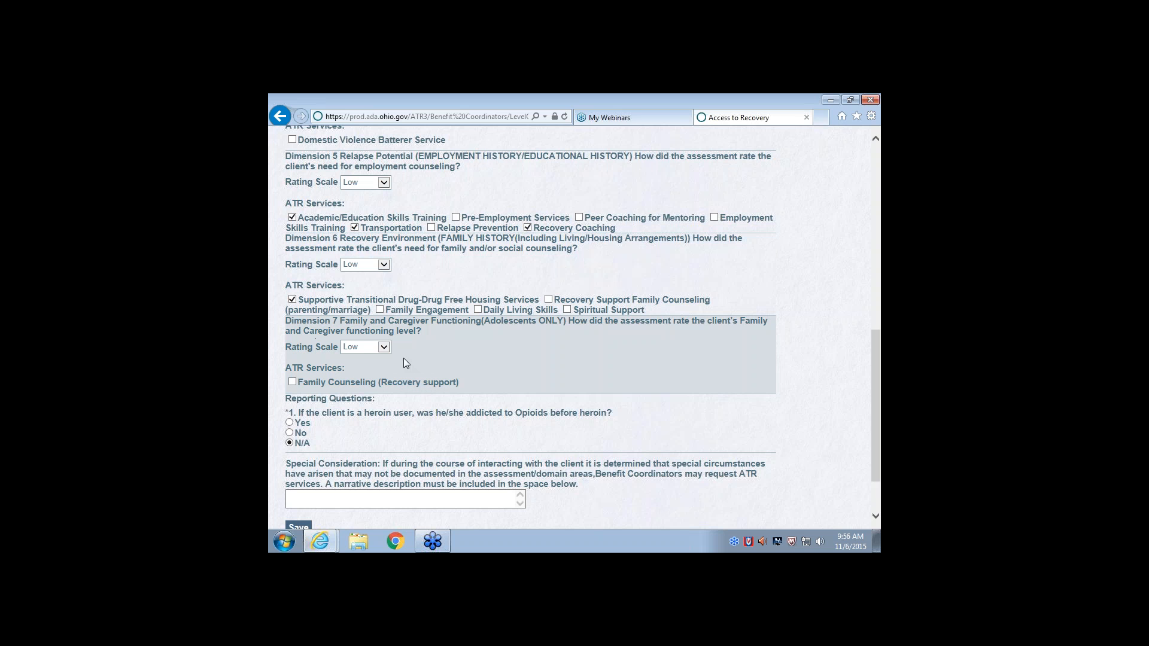
{"action": "left_click", "coordinate": [383, 347]}
{"action": "left_click", "coordinate": [384, 339]}
Leave the special consideration narrative blank and save the Level of Care Crosswalk form
{"action": "scroll", "coordinate": [440, 353], "scroll_direction": "down", "scroll_amount": 2}
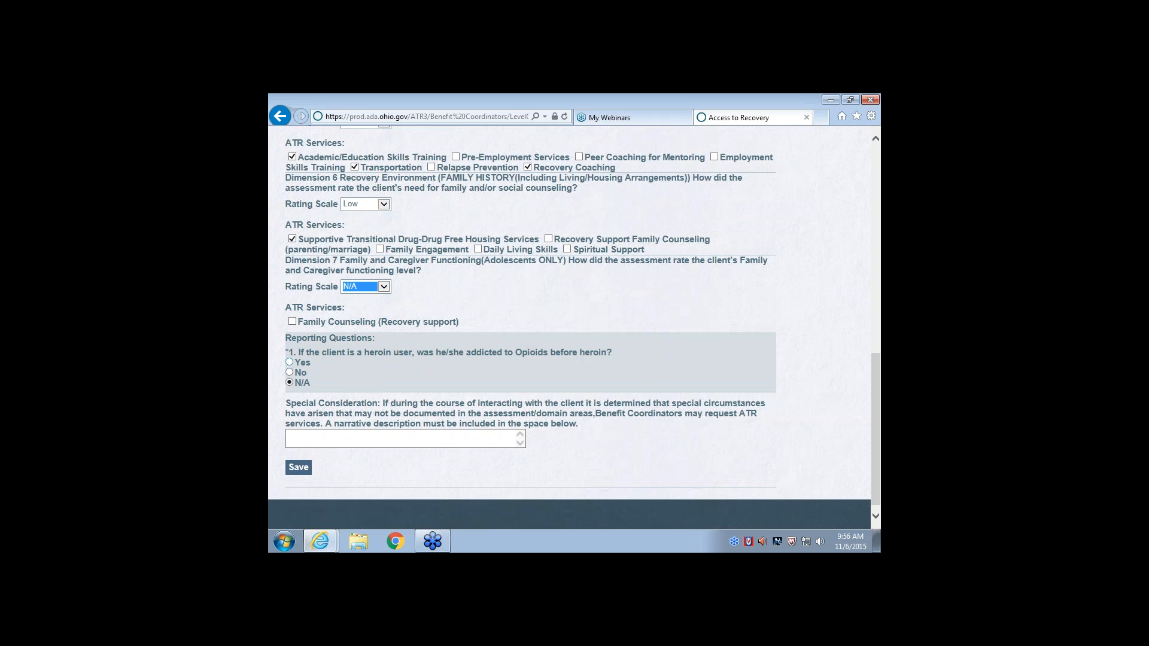
{"action": "left_click", "coordinate": [330, 434]}
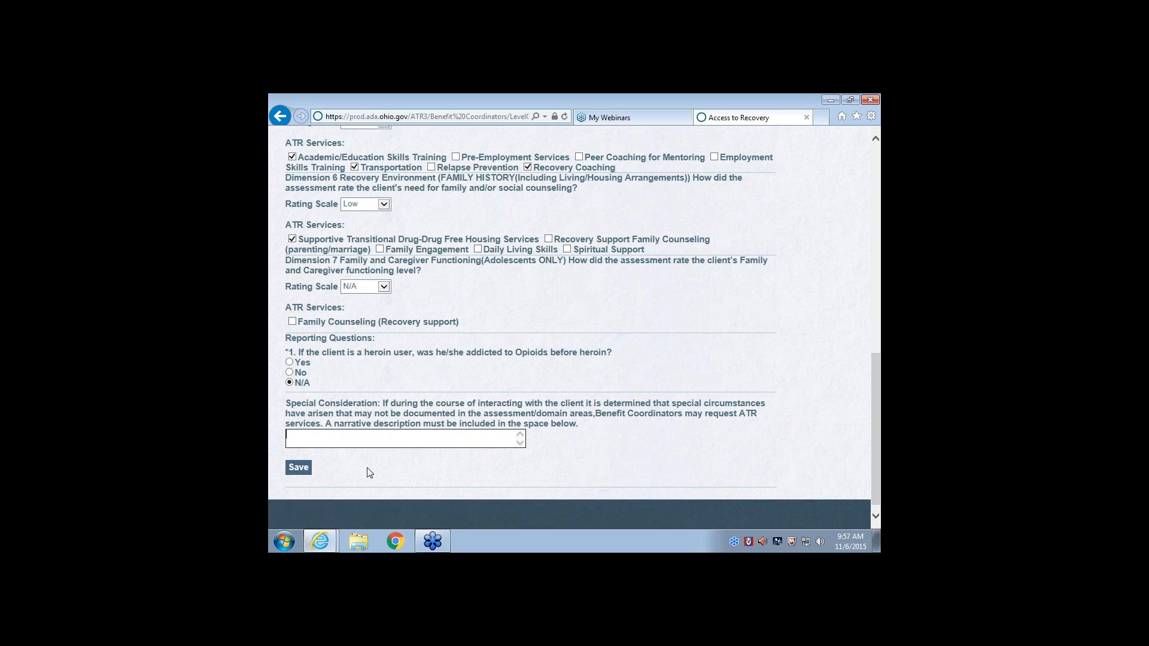
{"action": "left_click", "coordinate": [297, 468]}
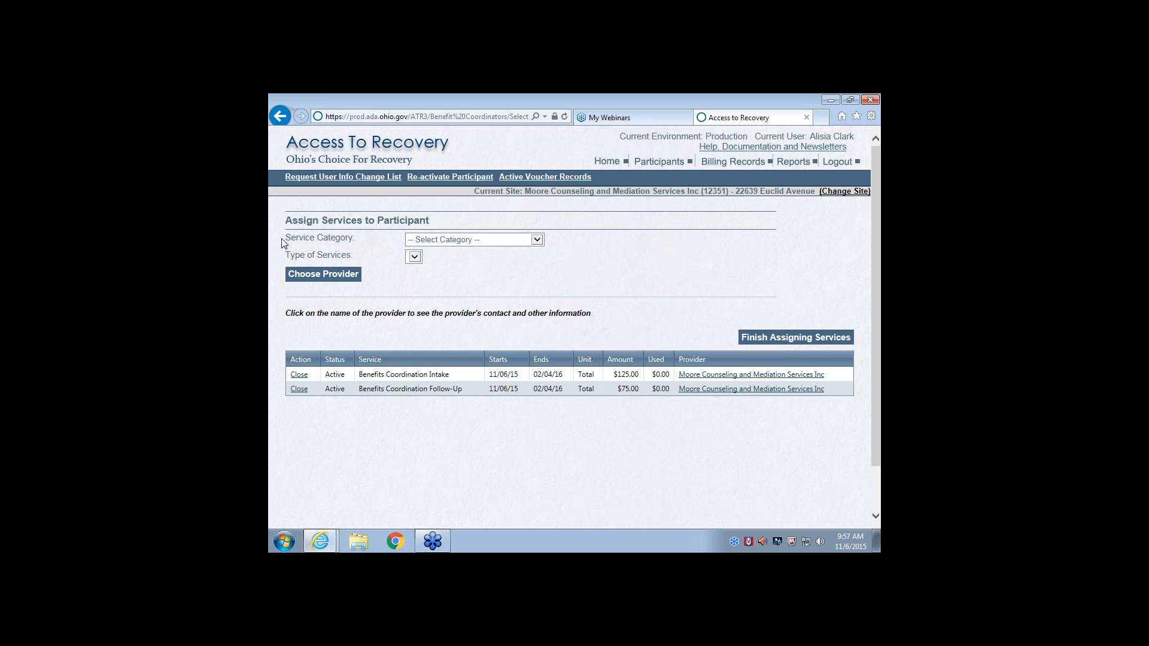
Select the Recovery Coaching category with the Recovery Support-Individual service and proceed to choosing a provider
{"action": "left_click", "coordinate": [540, 243]}
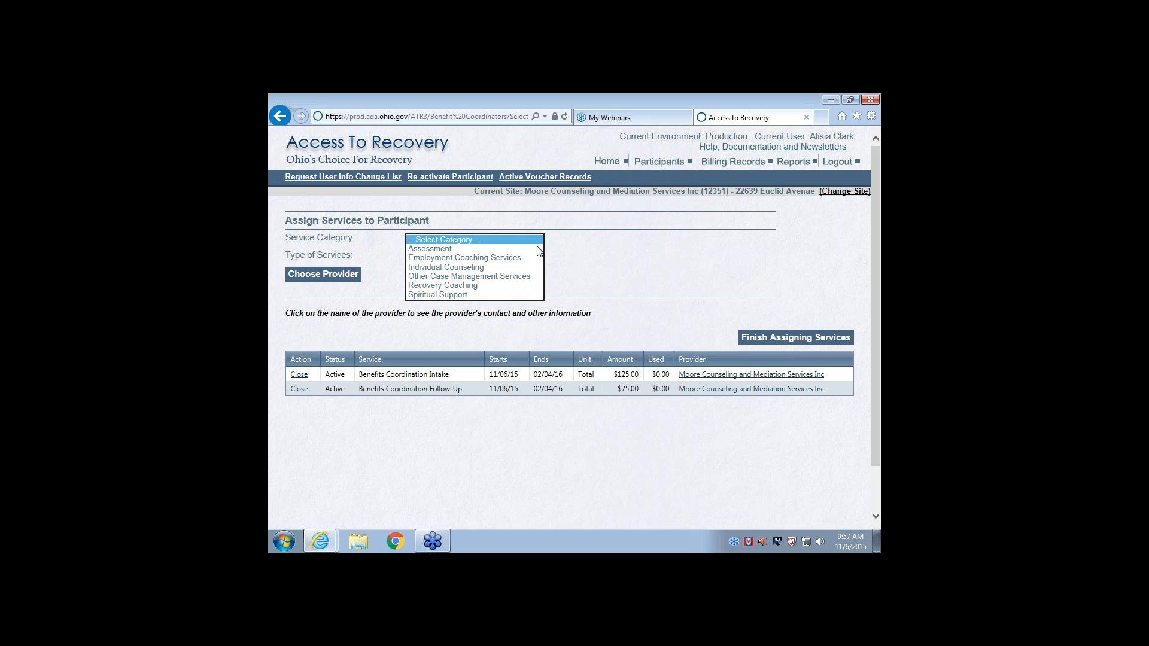
{"action": "left_click", "coordinate": [465, 286]}
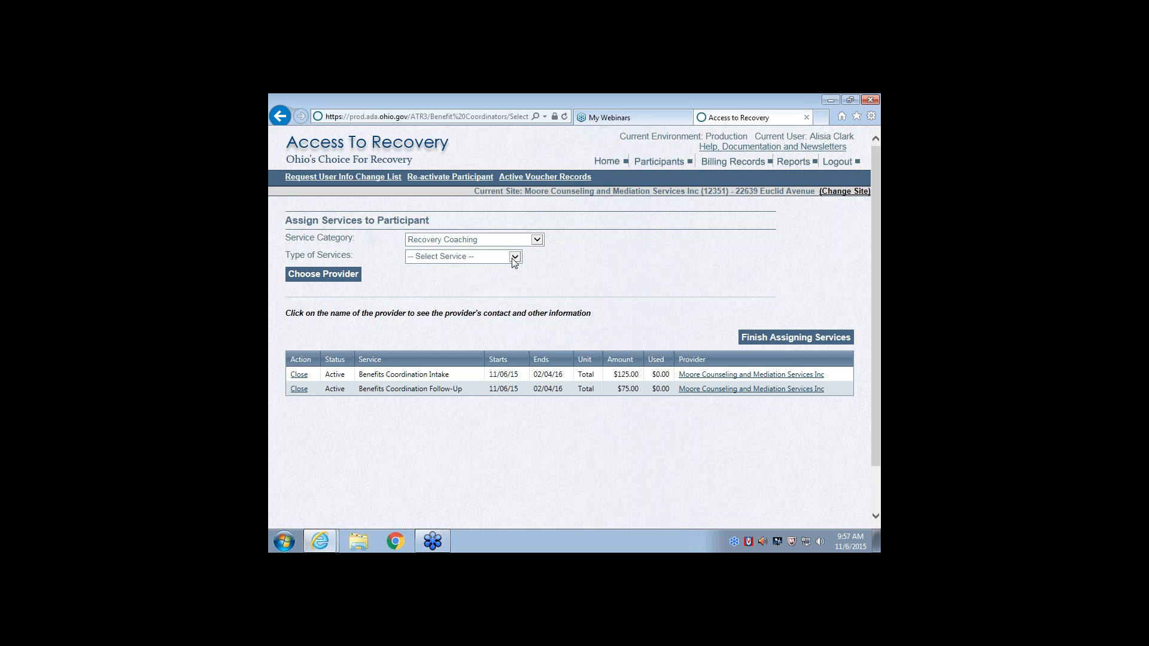
{"action": "left_click", "coordinate": [514, 257]}
{"action": "left_click", "coordinate": [477, 269]}
{"action": "left_click", "coordinate": [311, 275]}
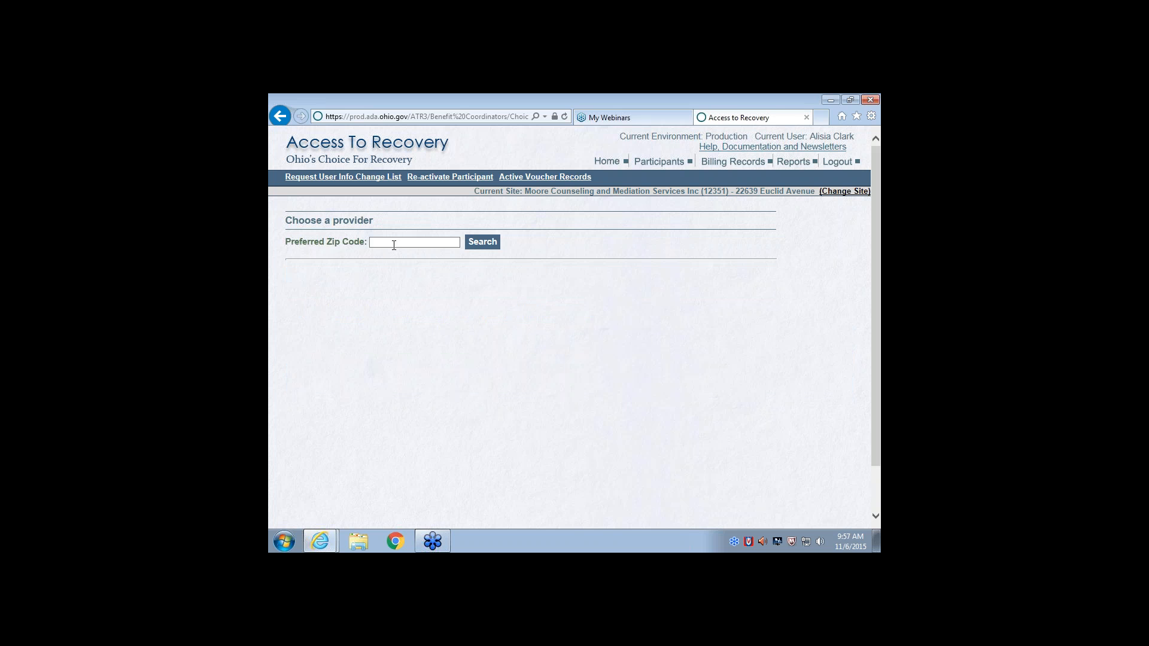
Search for providers near zip code 44444 and choose Moore Counseling and Mediation Services Inc
{"action": "left_click", "coordinate": [394, 246]}
{"action": "type", "text": "44444"}
{"action": "left_click", "coordinate": [481, 242]}
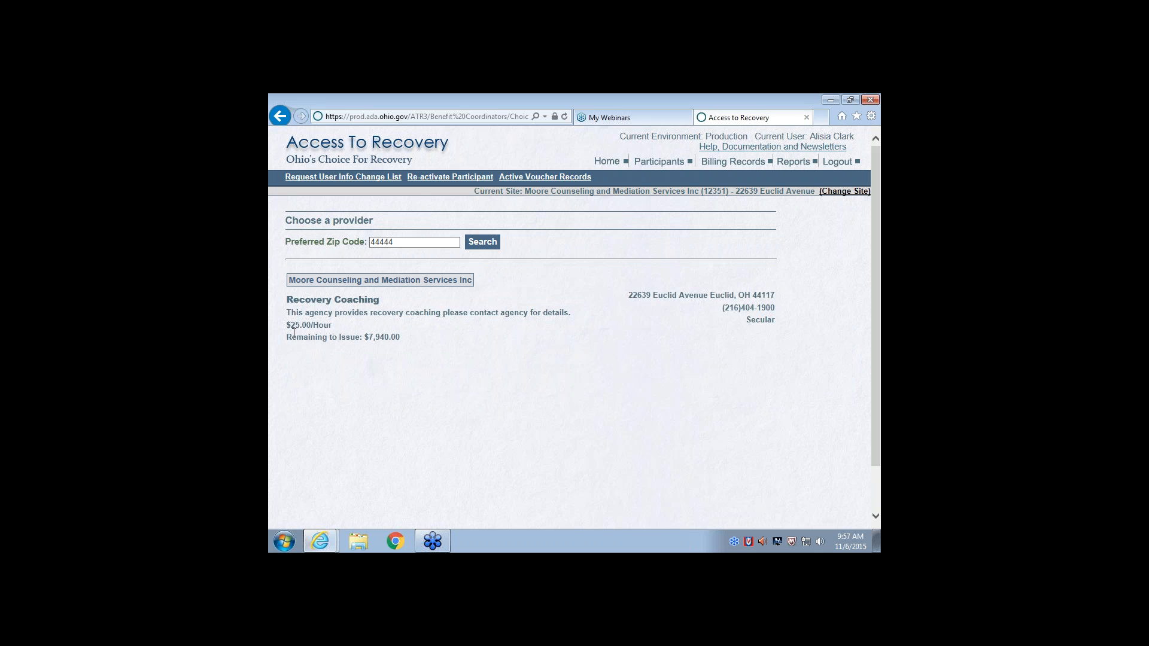
{"action": "left_click", "coordinate": [334, 283]}
{"action": "left_click", "coordinate": [388, 282]}
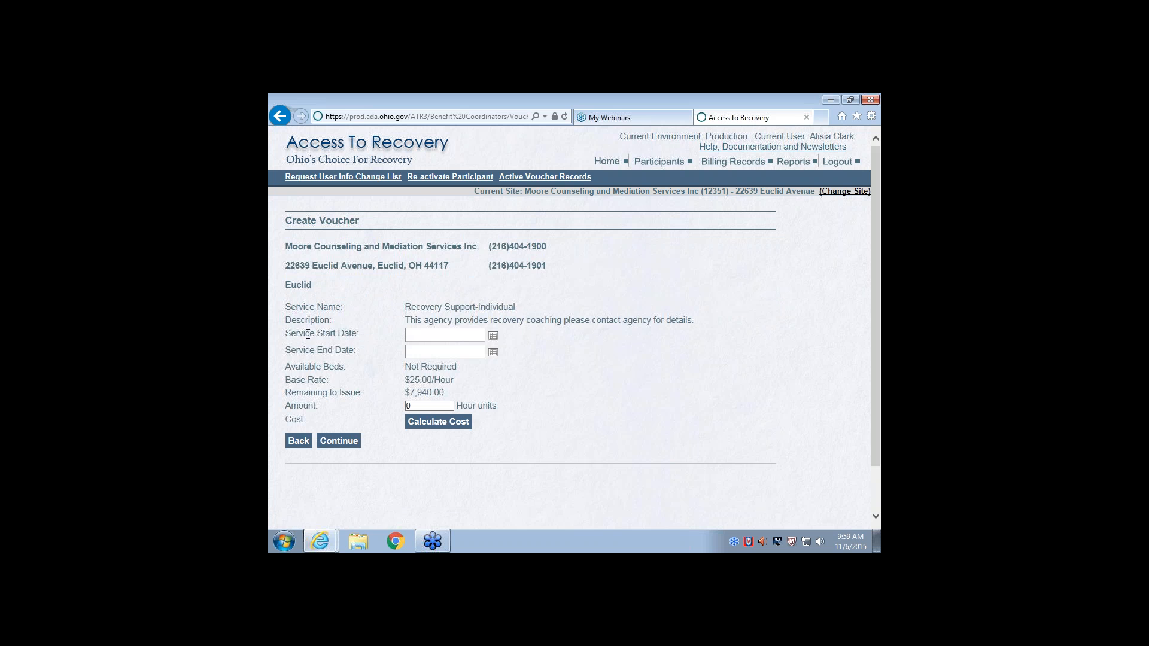
Set the voucher's service start date to 11/6/2015
{"action": "left_click", "coordinate": [408, 335]}
{"action": "type", "text": "11/06/2015"}
Enter 1/6/2015 as the voucher's service end date
{"action": "left_click", "coordinate": [414, 350]}
{"action": "left_click", "coordinate": [443, 352]}
{"action": "type", "text": "1/06/2015"}
{"action": "left_click", "coordinate": [409, 351]}
{"action": "type", "text": "1"}
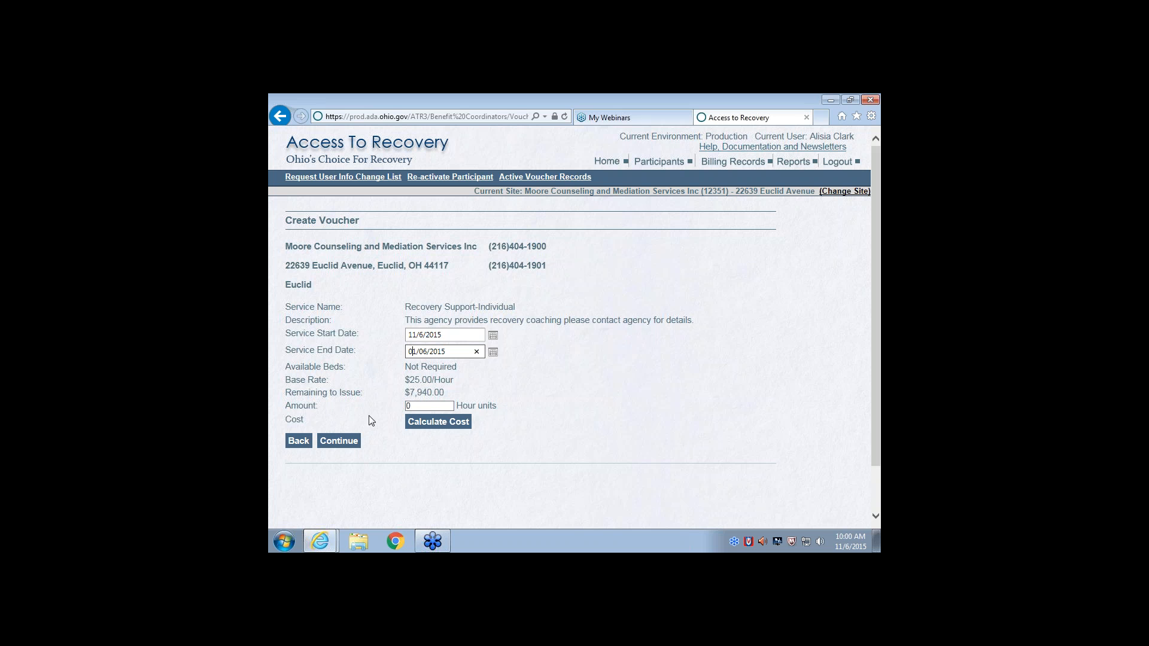
{"action": "key", "text": "Tab"}
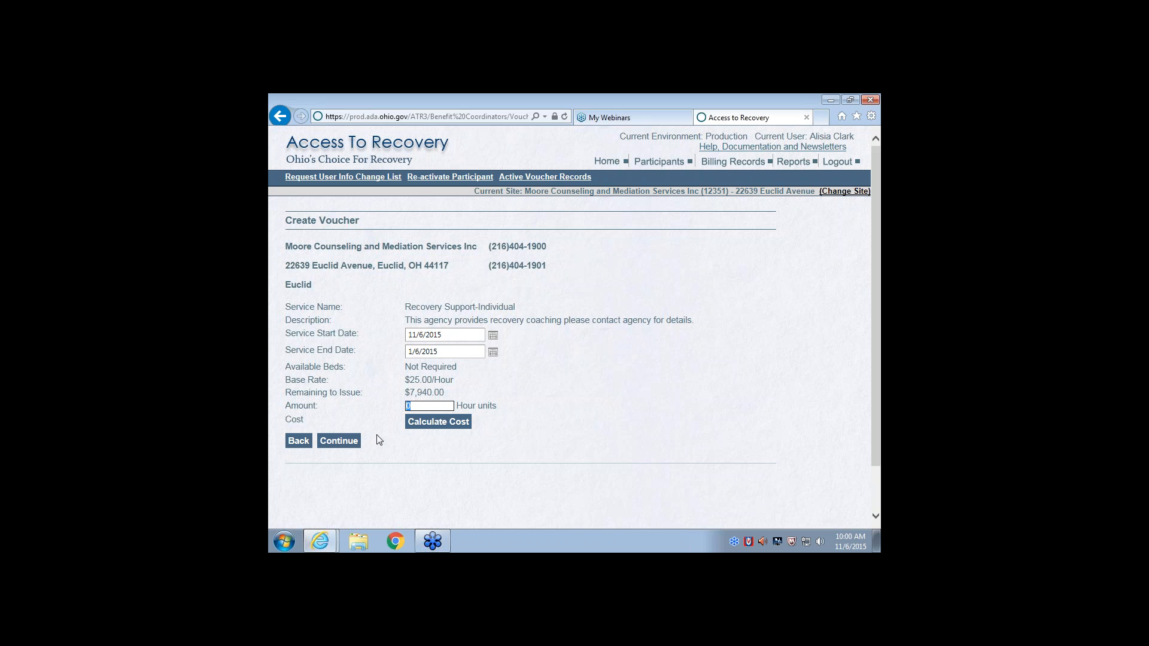
Calculate the voucher cost for 15 and for 25 hour units
{"action": "type", "text": "15"}
{"action": "left_click", "coordinate": [434, 423]}
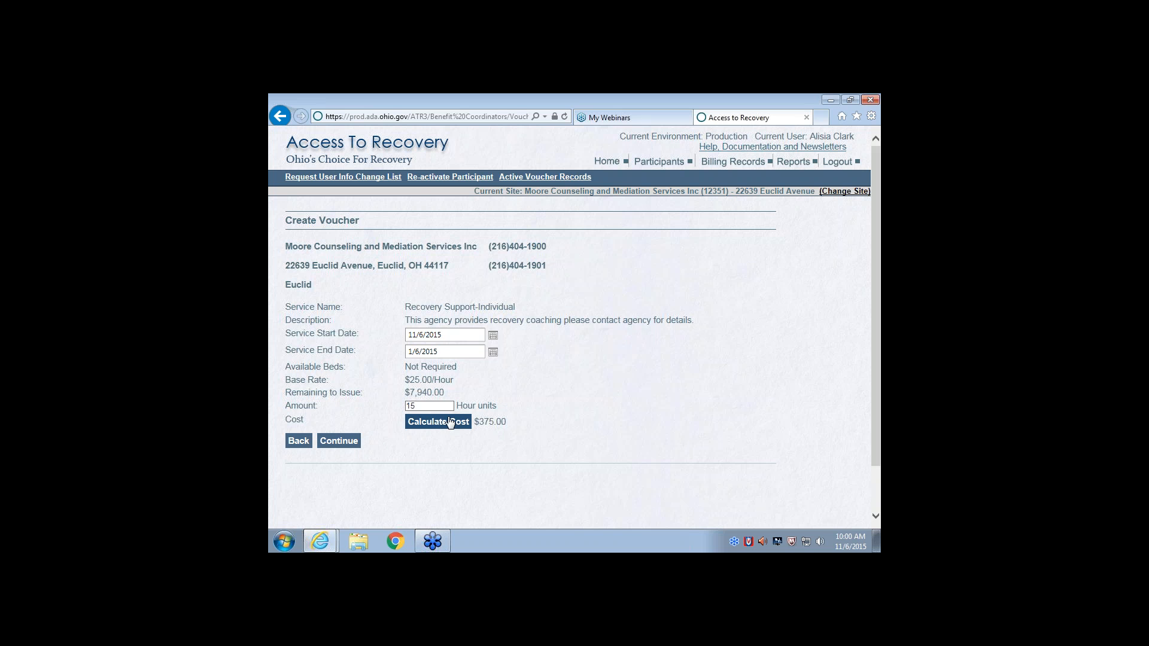
{"action": "left_click_drag", "start_coordinate": [434, 405], "coordinate": [408, 405]}
{"action": "type", "text": "25"}
{"action": "left_click", "coordinate": [414, 429]}
Set the voucher amount to 40 hour units, calculate its cost and try to continue
{"action": "left_click_drag", "start_coordinate": [430, 405], "coordinate": [400, 404]}
{"action": "type", "text": "40"}
{"action": "left_click", "coordinate": [432, 427]}
{"action": "left_click", "coordinate": [332, 442]}
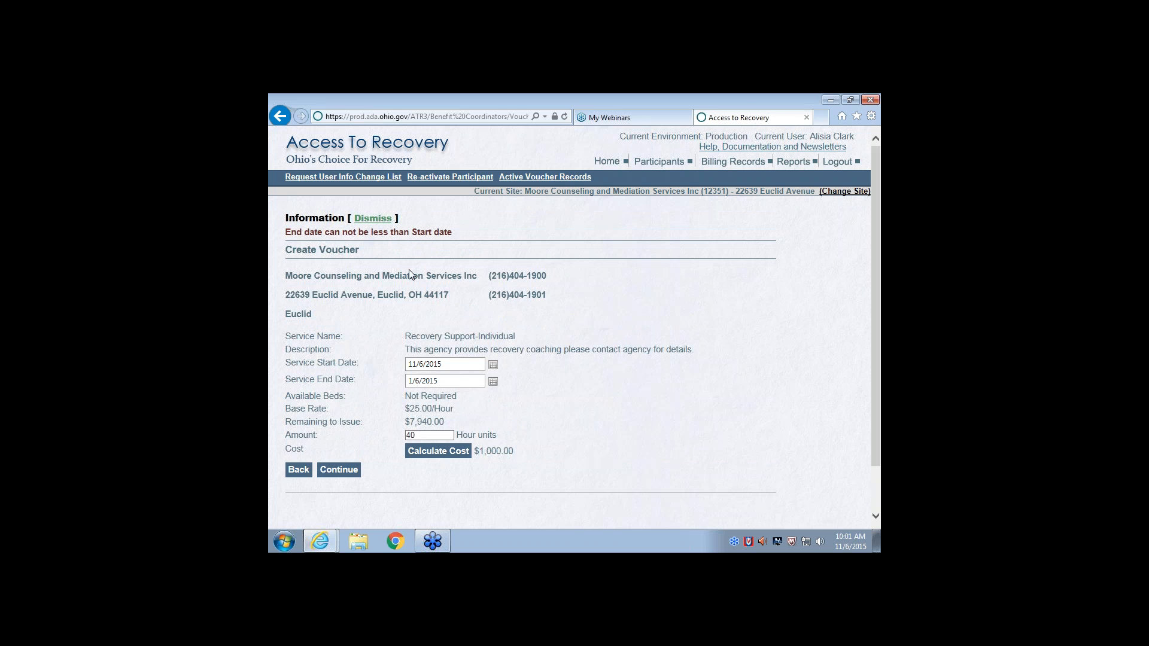
Change the year of the service end date to 2016 and continue with the voucher
{"action": "double_click", "coordinate": [437, 384]}
{"action": "left_click", "coordinate": [440, 385]}
{"action": "double_click", "coordinate": [440, 385]}
{"action": "type", "text": "2016"}
{"action": "left_click", "coordinate": [343, 474]}
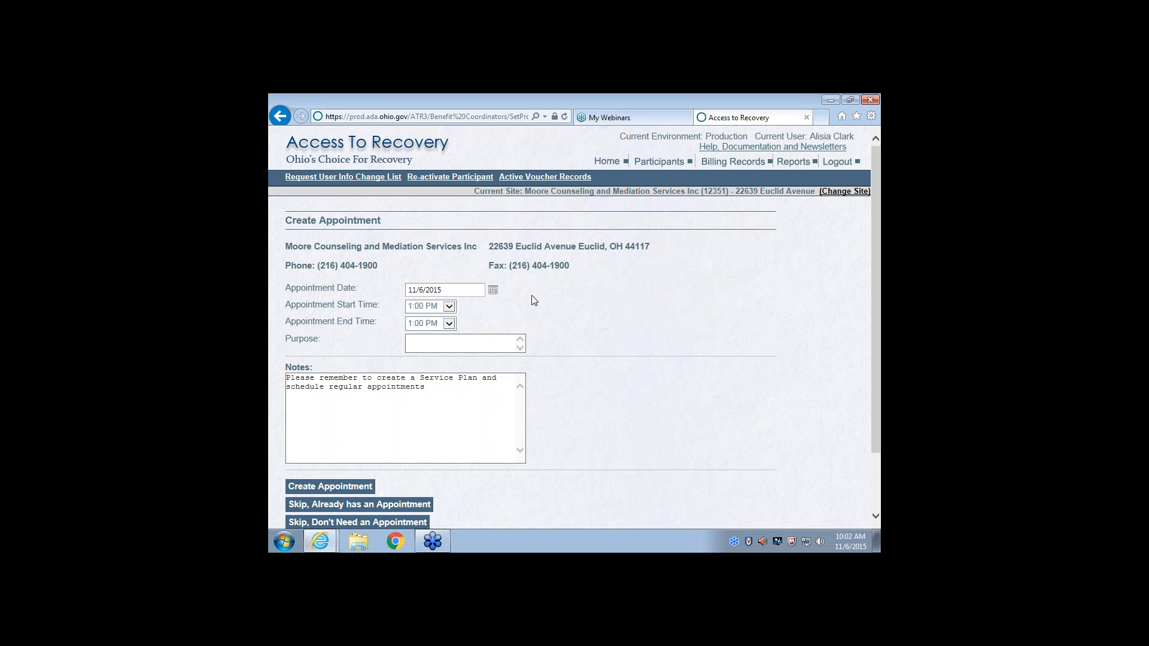
Create the provider appointment with an end time of 1:30 PM and the purpose "New partidipant"
{"action": "left_click", "coordinate": [449, 324]}
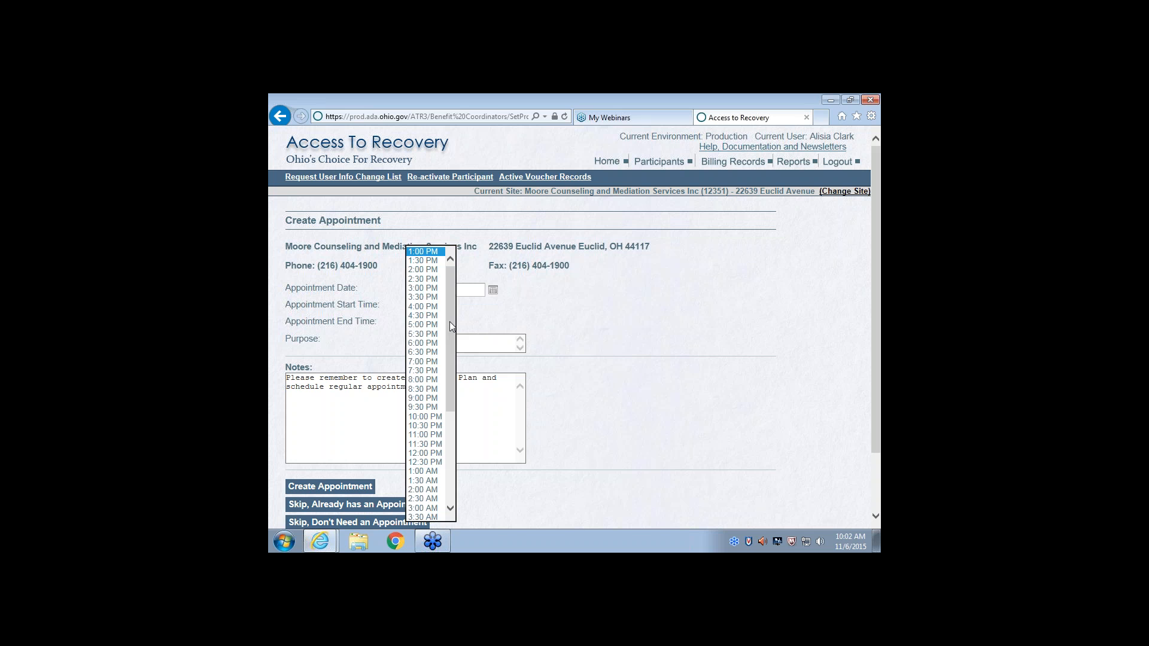
{"action": "left_click", "coordinate": [431, 261]}
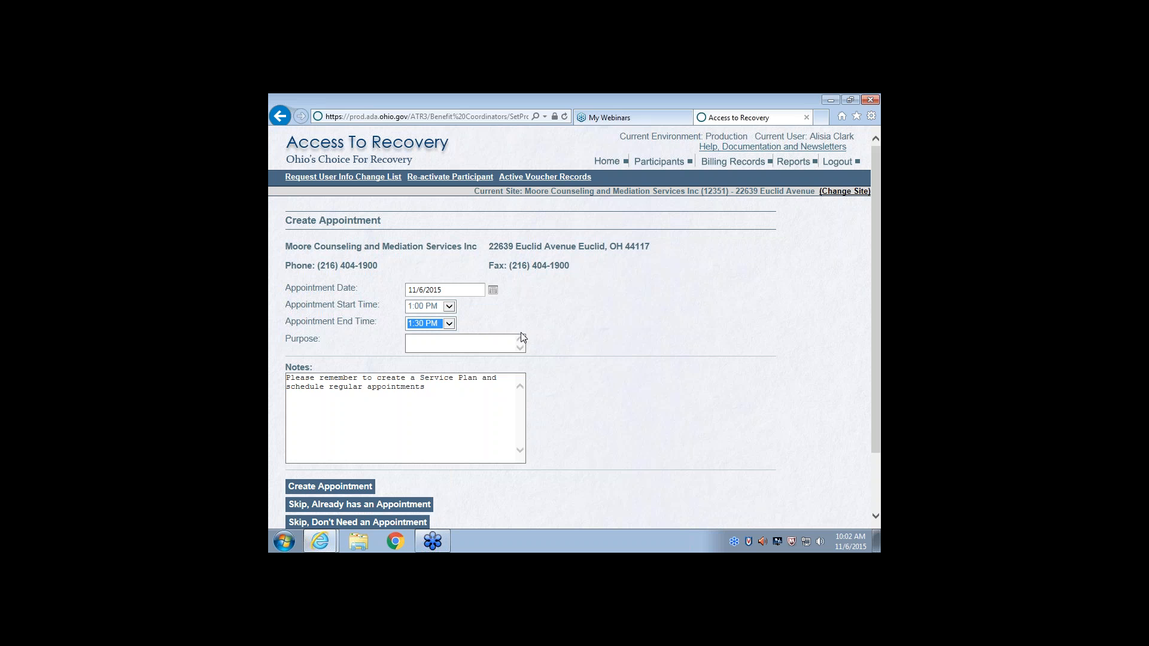
{"action": "left_click", "coordinate": [453, 342]}
{"action": "type", "text": "New"}
{"action": "type", "text": " clien"}
{"action": "key", "text": "BackSpace"}
{"action": "key", "text": "BackSpace"}
{"action": "key", "text": "BackSpace"}
{"action": "key", "text": "BackSpace"}
{"action": "key", "text": "BackSpace"}
{"action": "type", "text": "partic"}
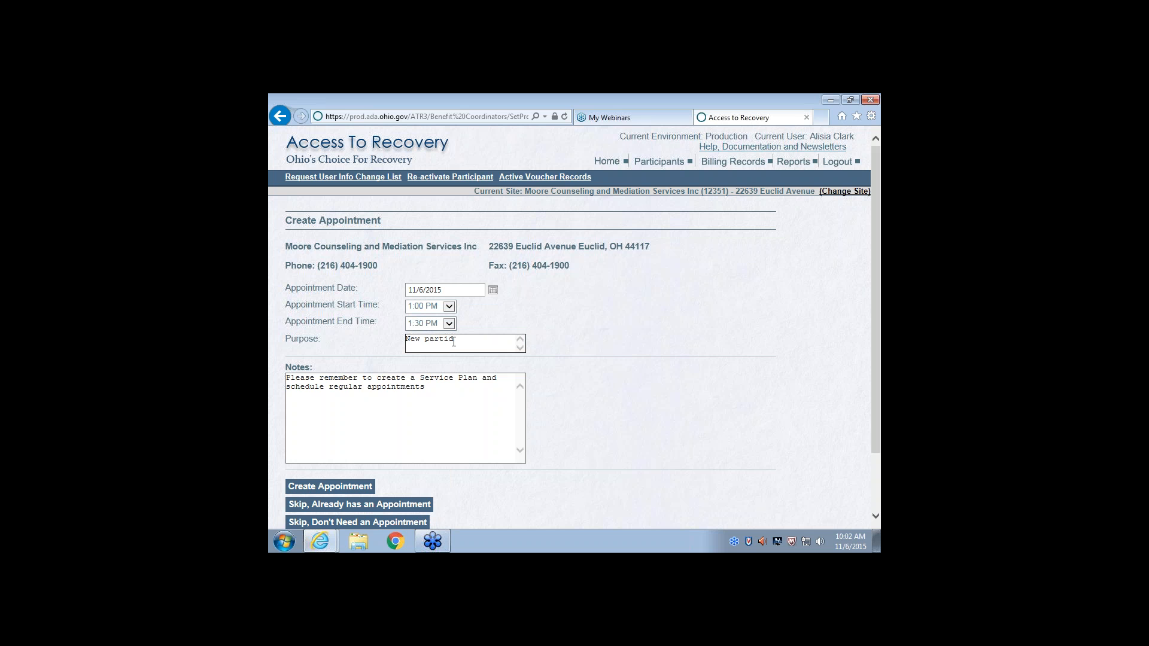
{"action": "type", "text": "ipant"}
{"action": "scroll", "coordinate": [442, 434], "scroll_direction": "down", "scroll_amount": 1}
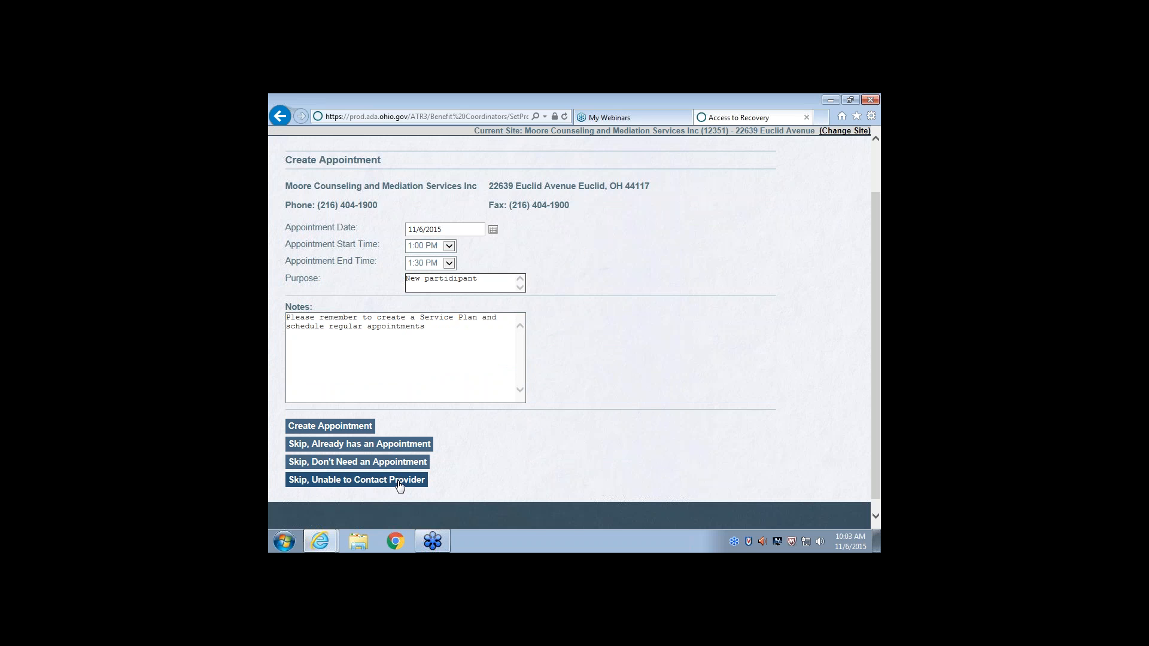
{"action": "left_click", "coordinate": [348, 426]}
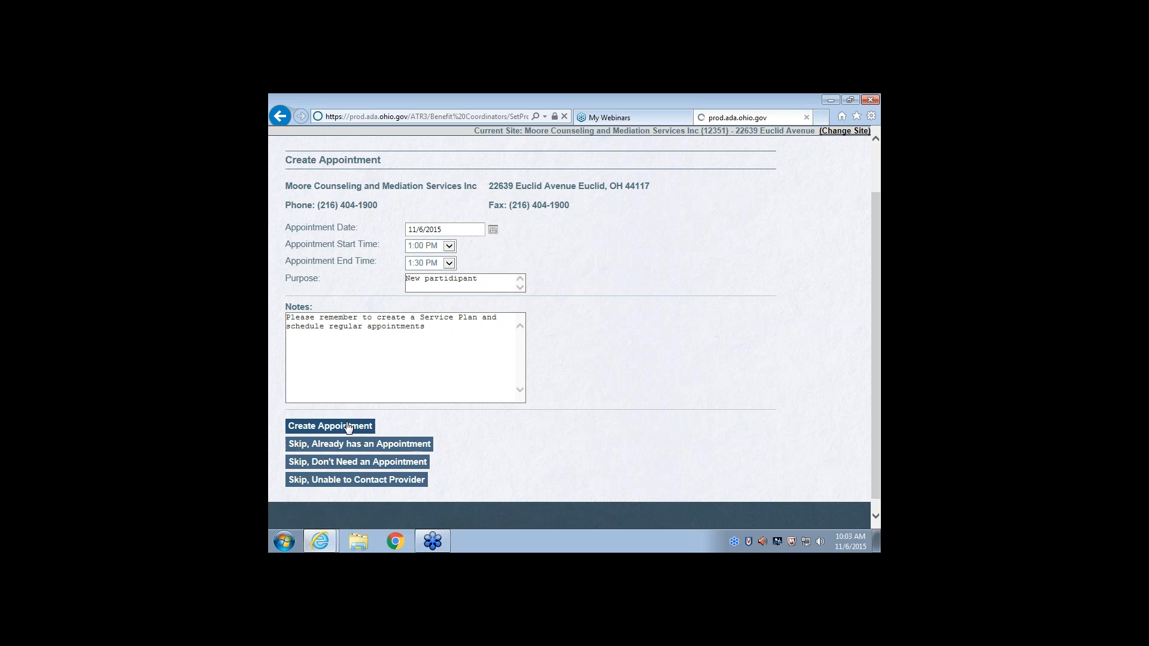
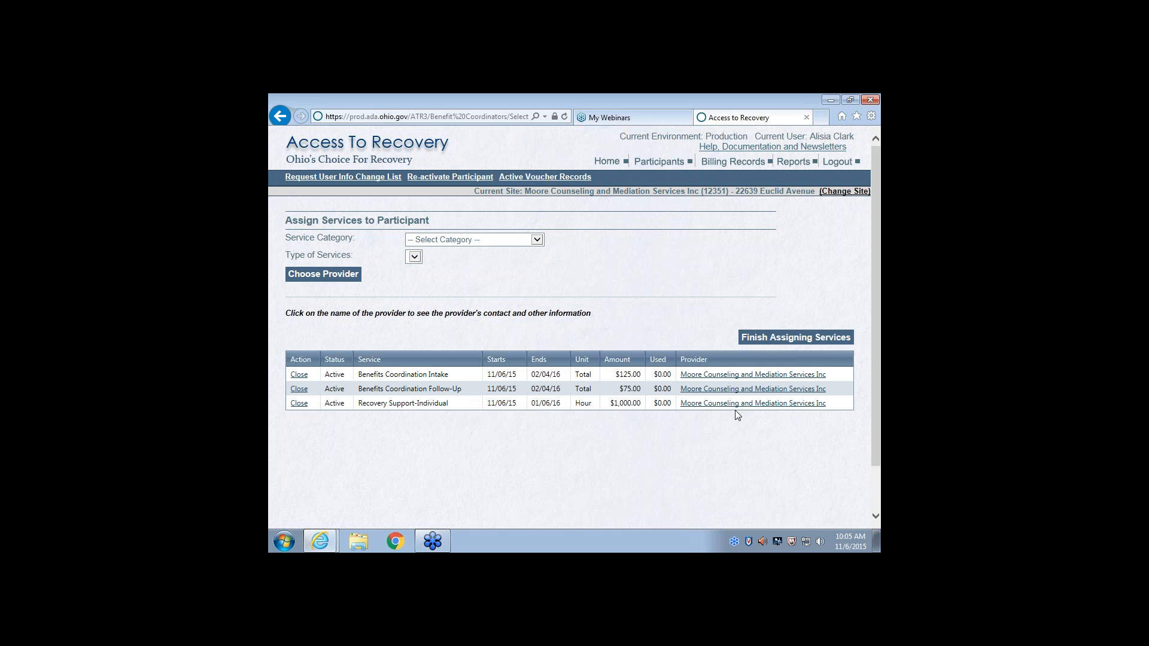
Finish assigning services and look through the GPRA intake survey's record management, planned services and military service questions
{"action": "left_click", "coordinate": [794, 339]}
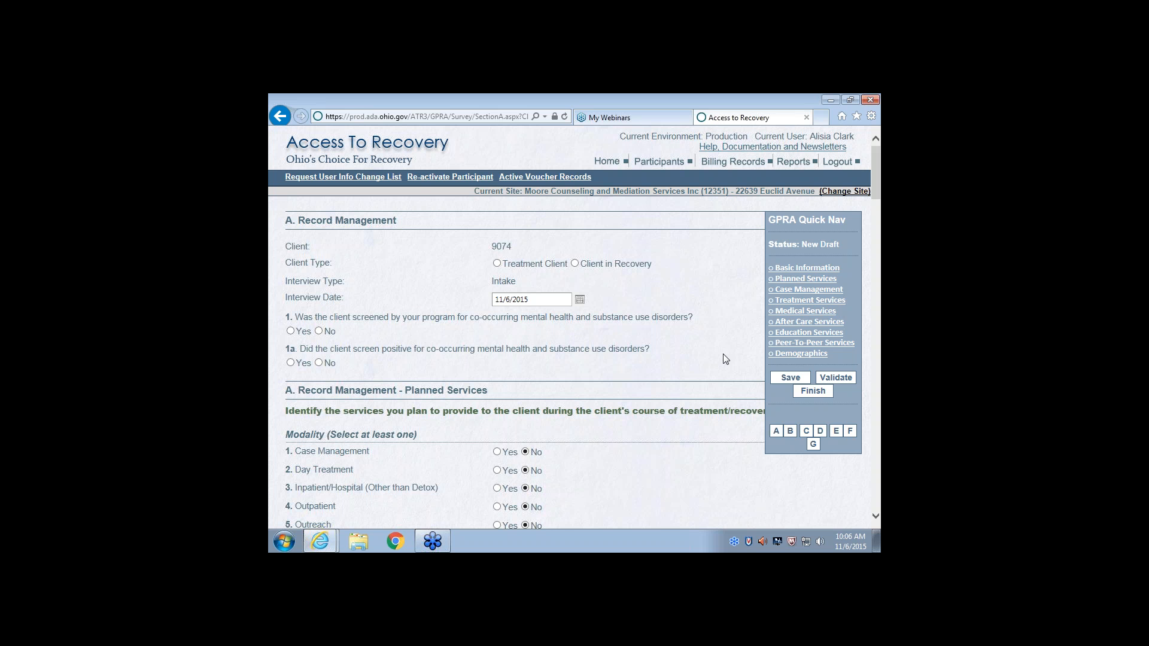
{"action": "scroll", "coordinate": [725, 359], "scroll_direction": "down", "scroll_amount": 2}
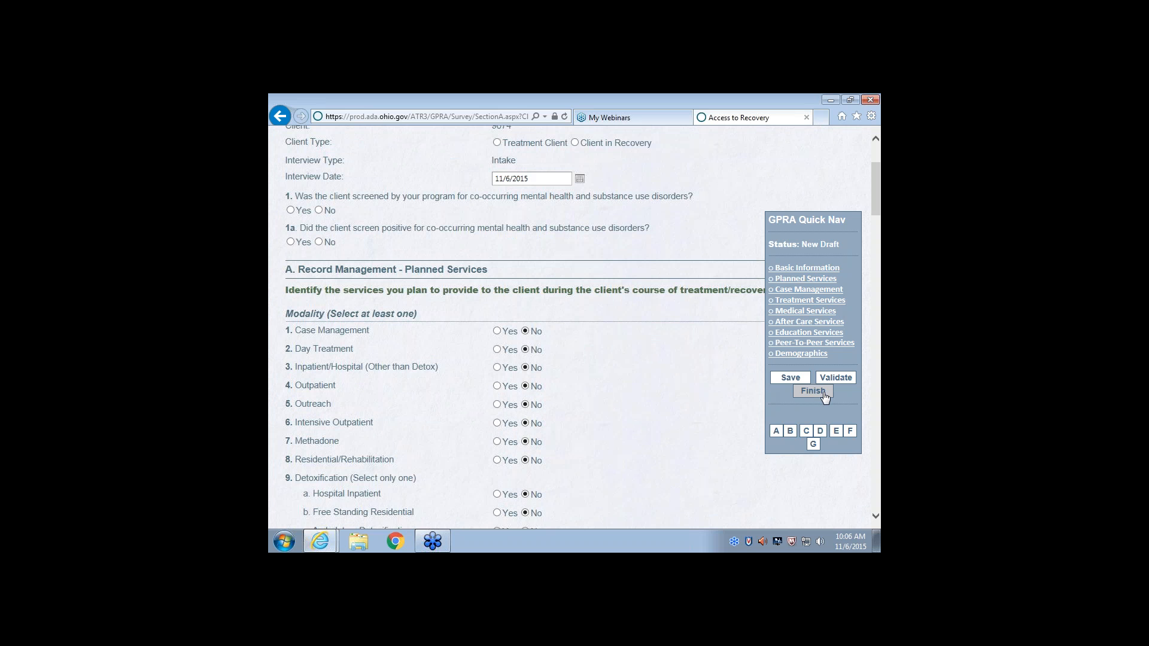
{"action": "scroll", "coordinate": [741, 426], "scroll_direction": "down", "scroll_amount": 3}
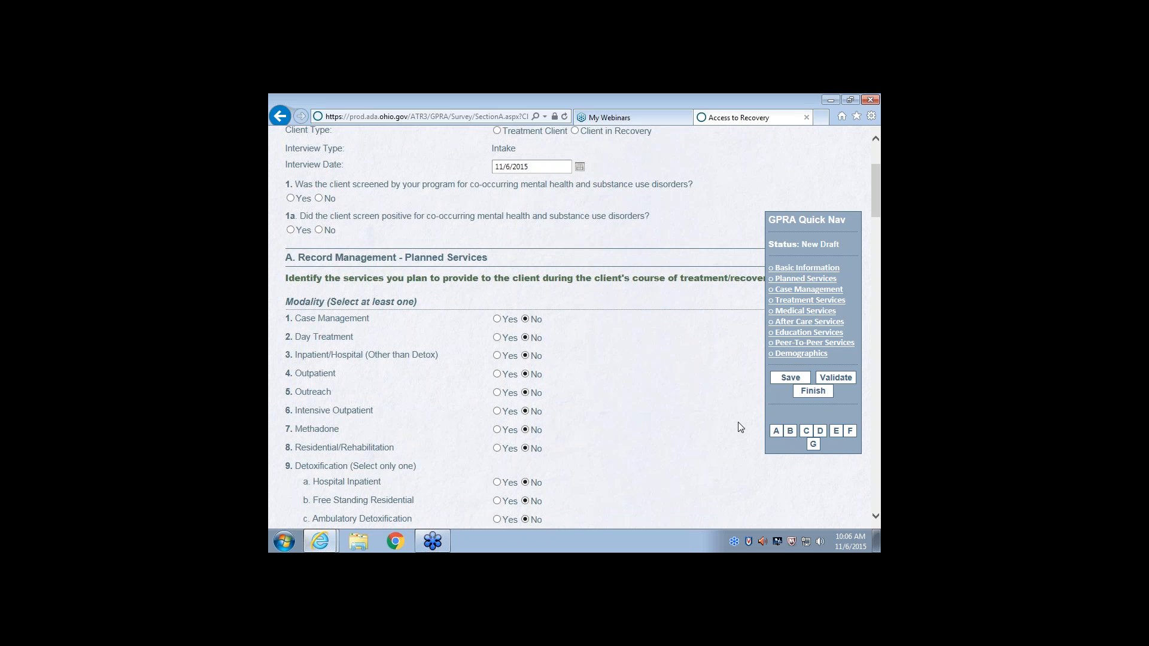
{"action": "scroll", "coordinate": [741, 426], "scroll_direction": "down", "scroll_amount": 15}
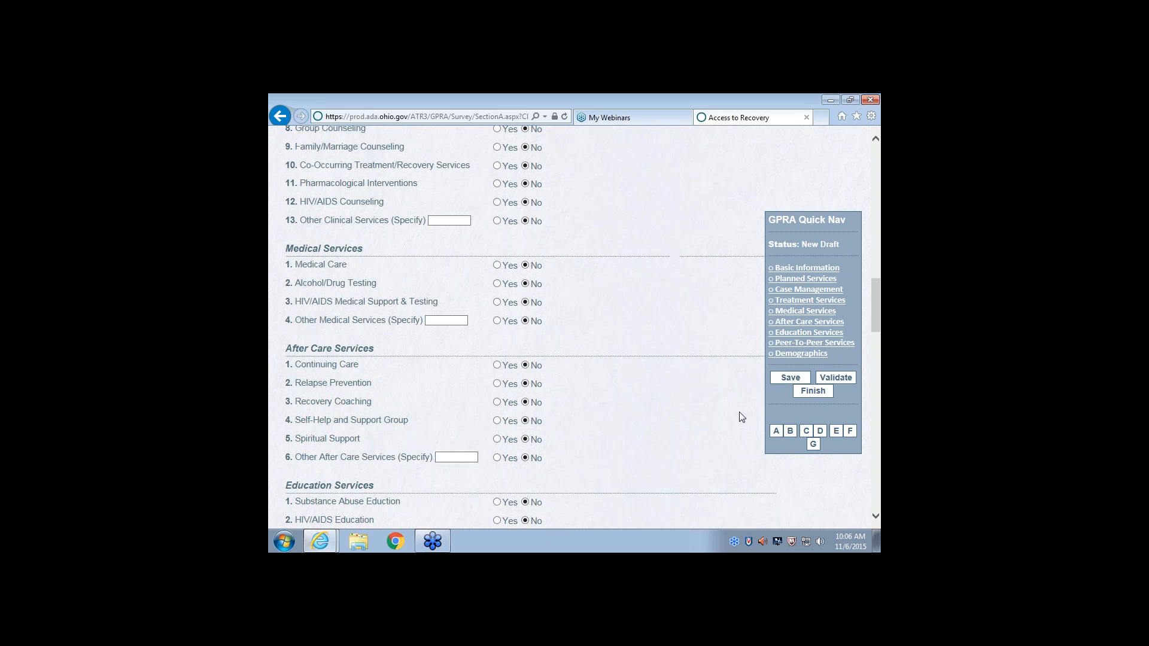
{"action": "scroll", "coordinate": [742, 414], "scroll_direction": "down", "scroll_amount": 12}
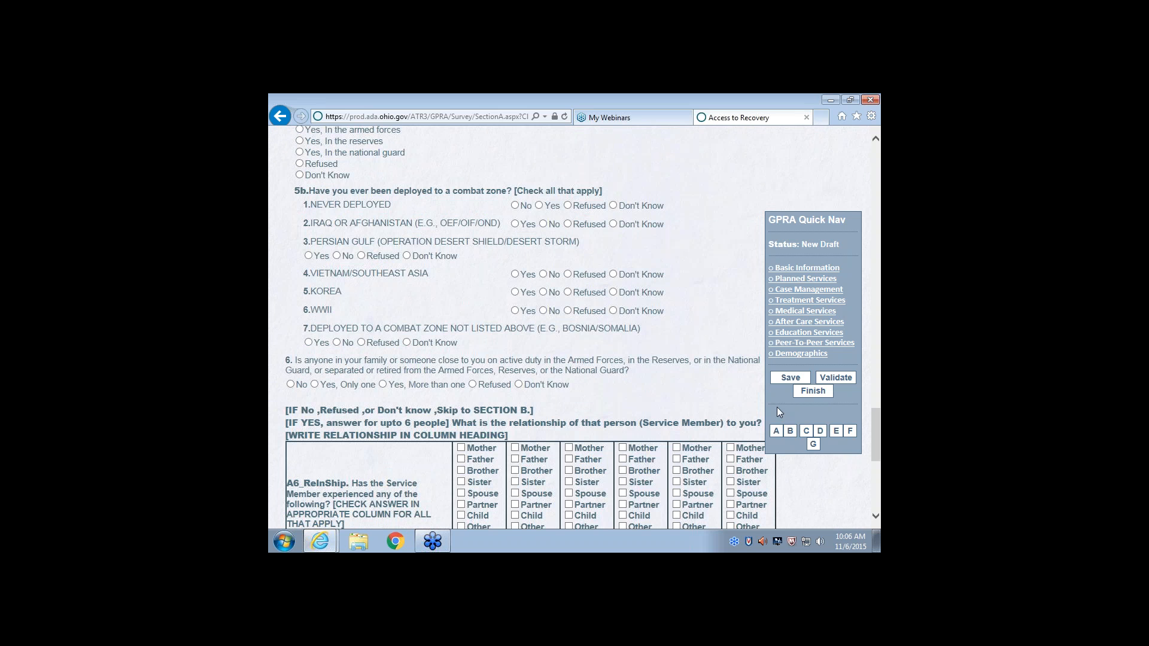
Try to finish the unanswered GPRA intake survey and review the list of required fields
{"action": "left_click", "coordinate": [812, 392]}
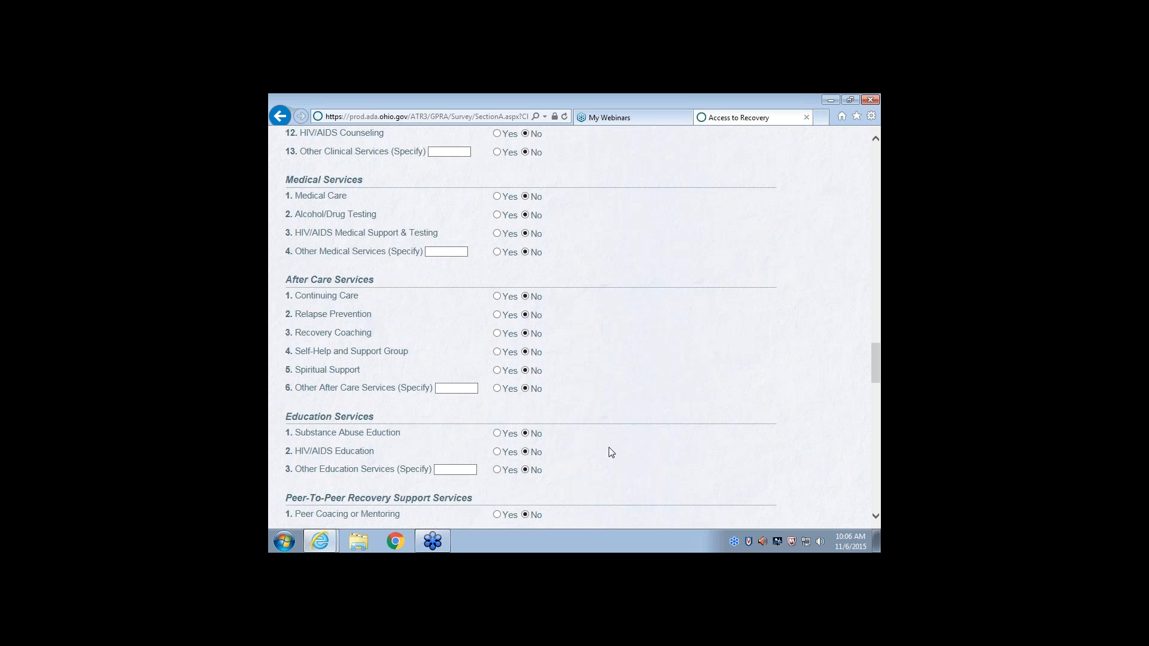
{"action": "scroll", "coordinate": [636, 397], "scroll_direction": "up", "scroll_amount": 20}
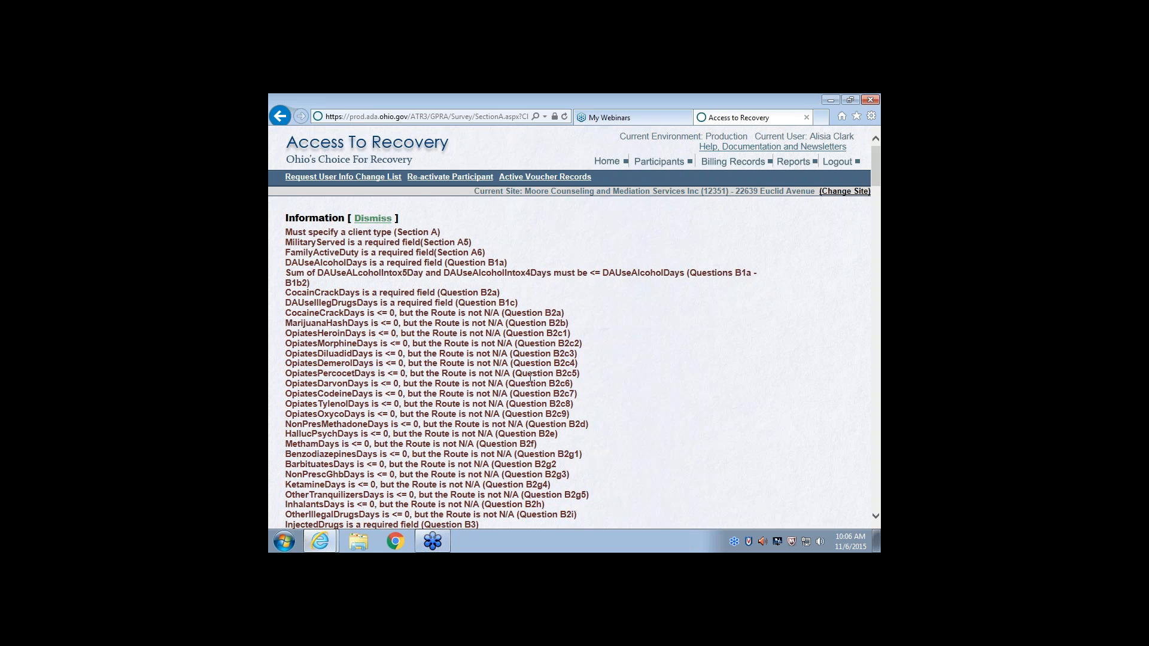
{"action": "scroll", "coordinate": [626, 386], "scroll_direction": "down", "scroll_amount": 15}
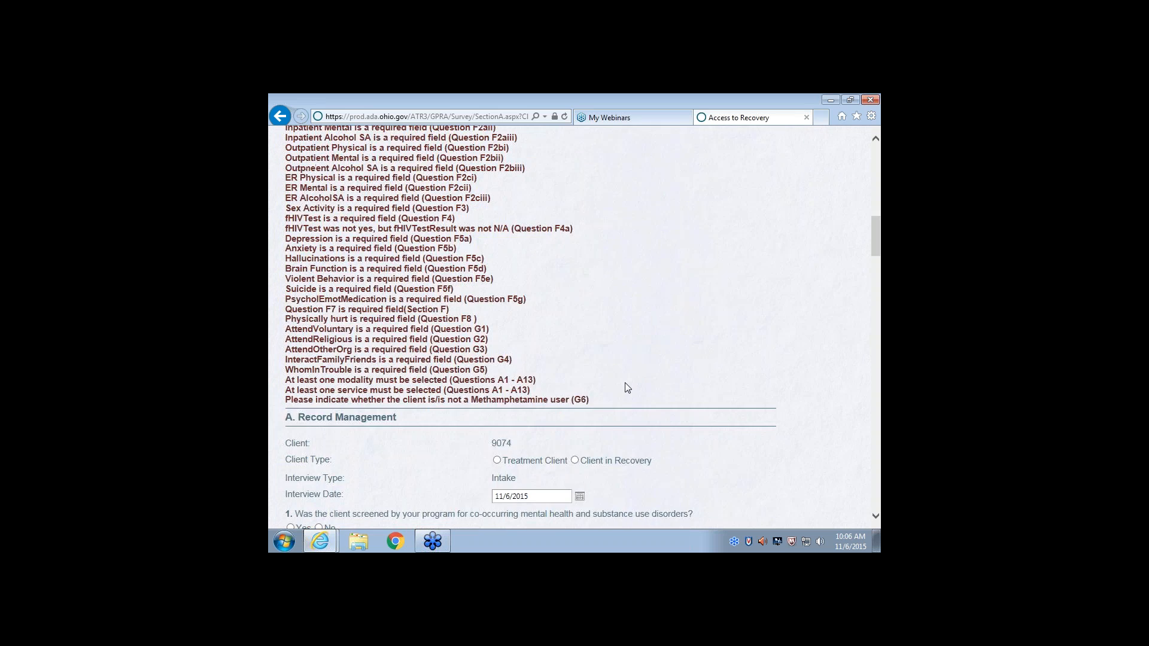
{"action": "scroll", "coordinate": [625, 387], "scroll_direction": "down", "scroll_amount": 3}
{"action": "scroll", "coordinate": [623, 385], "scroll_direction": "down", "scroll_amount": 1}
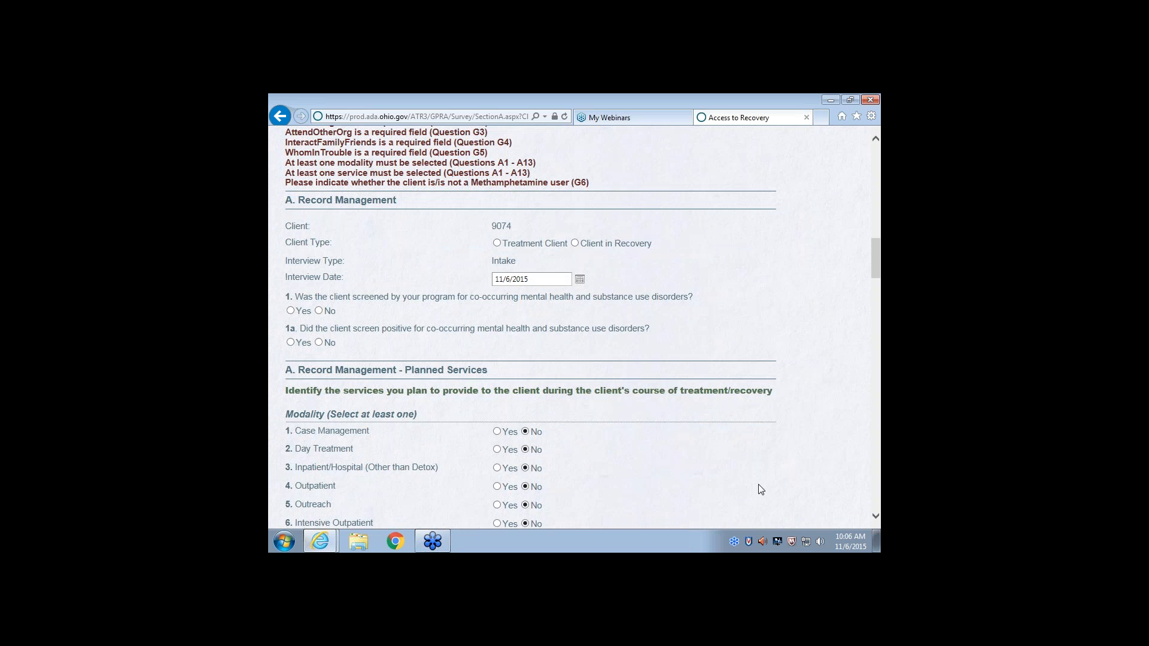
{"action": "scroll", "coordinate": [758, 483], "scroll_direction": "up", "scroll_amount": 15}
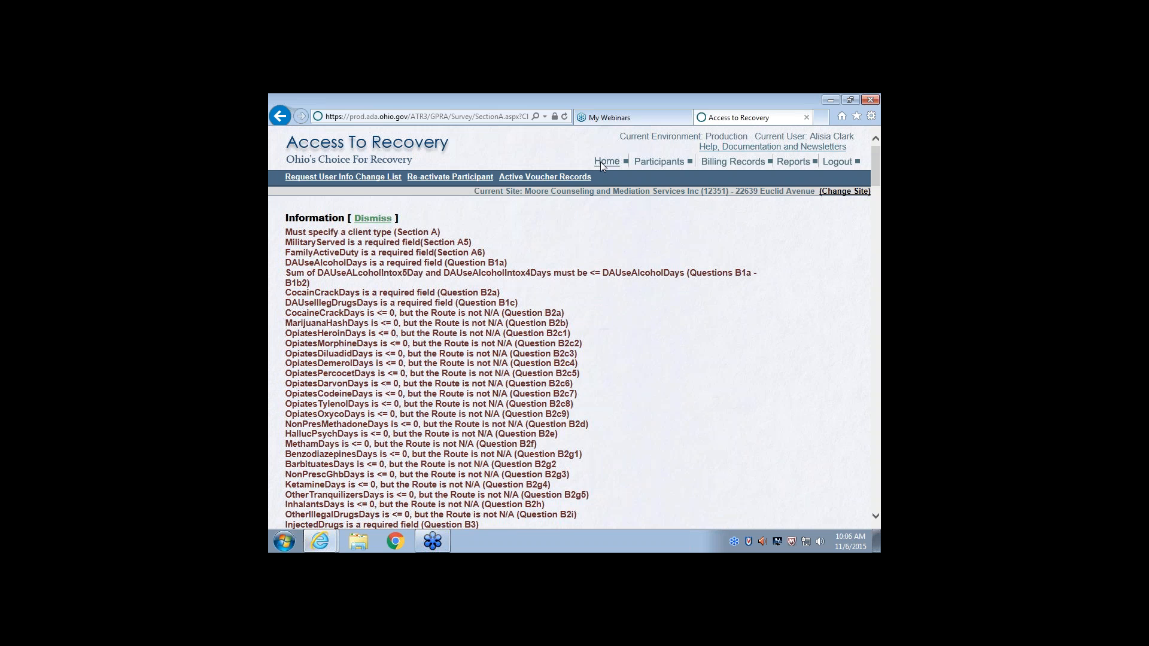
Change to the Moore Counseling and Mediation Services Inc site on Euclid Avenue and enter as a Provider
{"action": "left_click", "coordinate": [838, 191]}
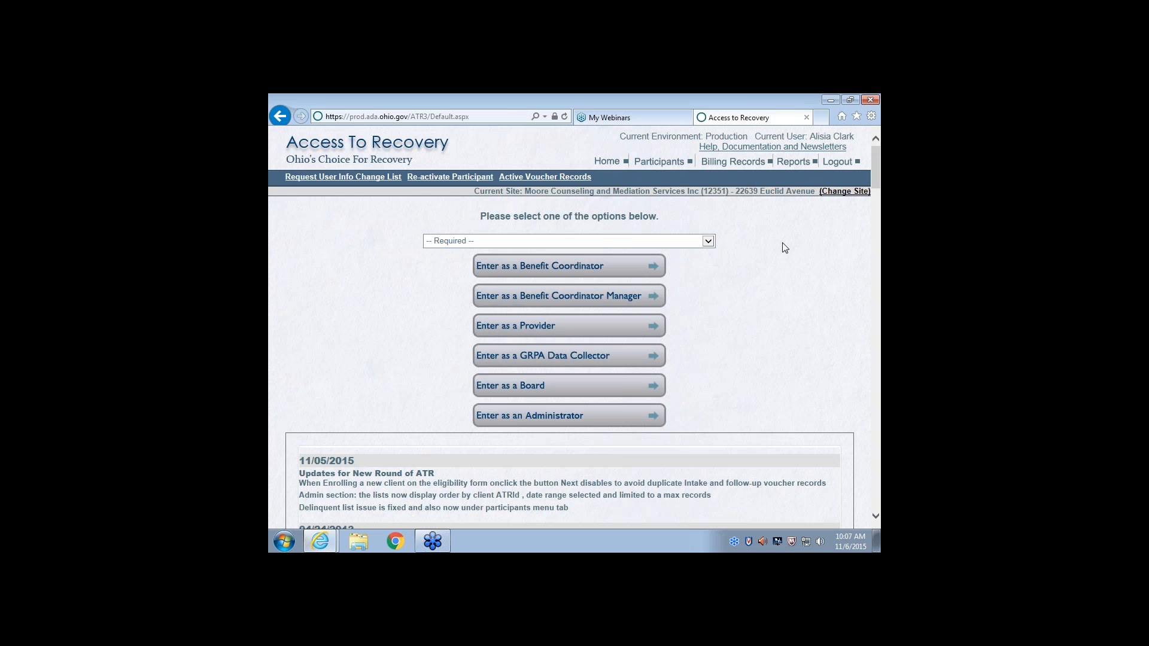
{"action": "left_click", "coordinate": [711, 244]}
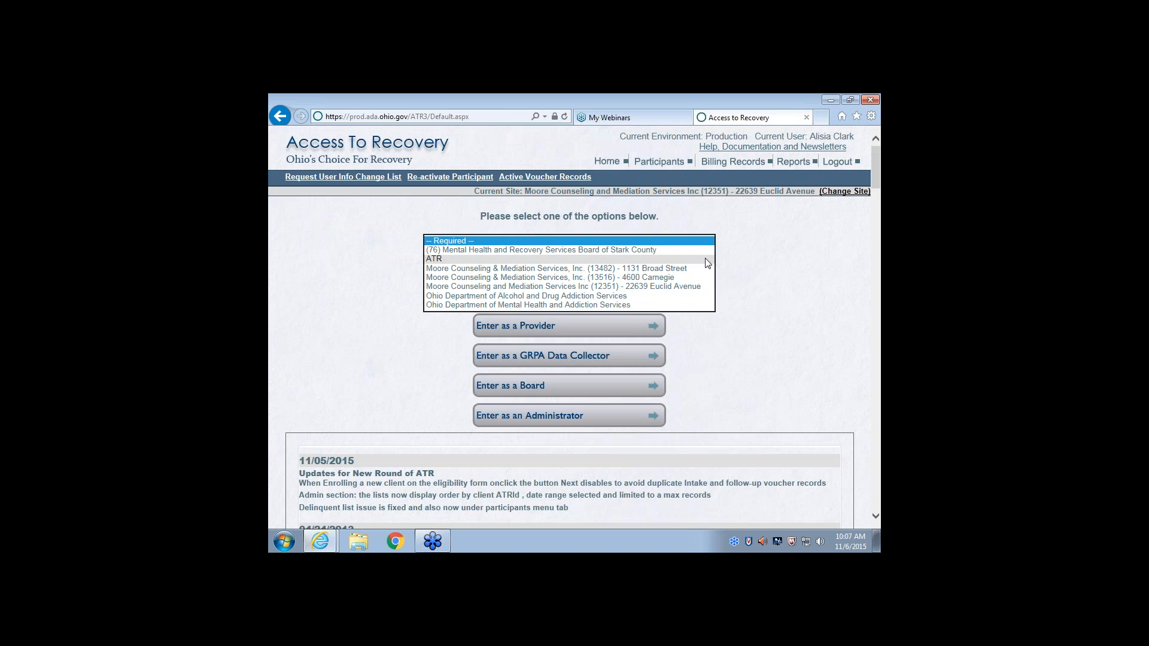
{"action": "left_click", "coordinate": [694, 286]}
{"action": "left_click", "coordinate": [536, 327]}
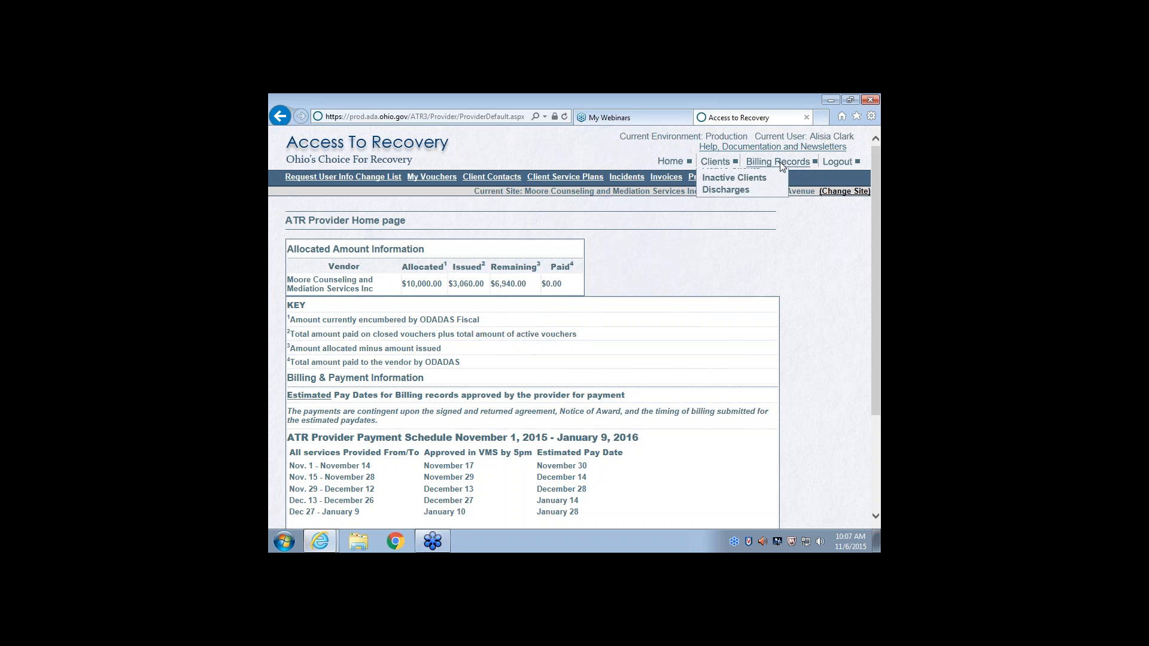
View the provider's program rates listing and return to the provider home page
{"action": "mouse_move", "coordinate": [726, 169]}
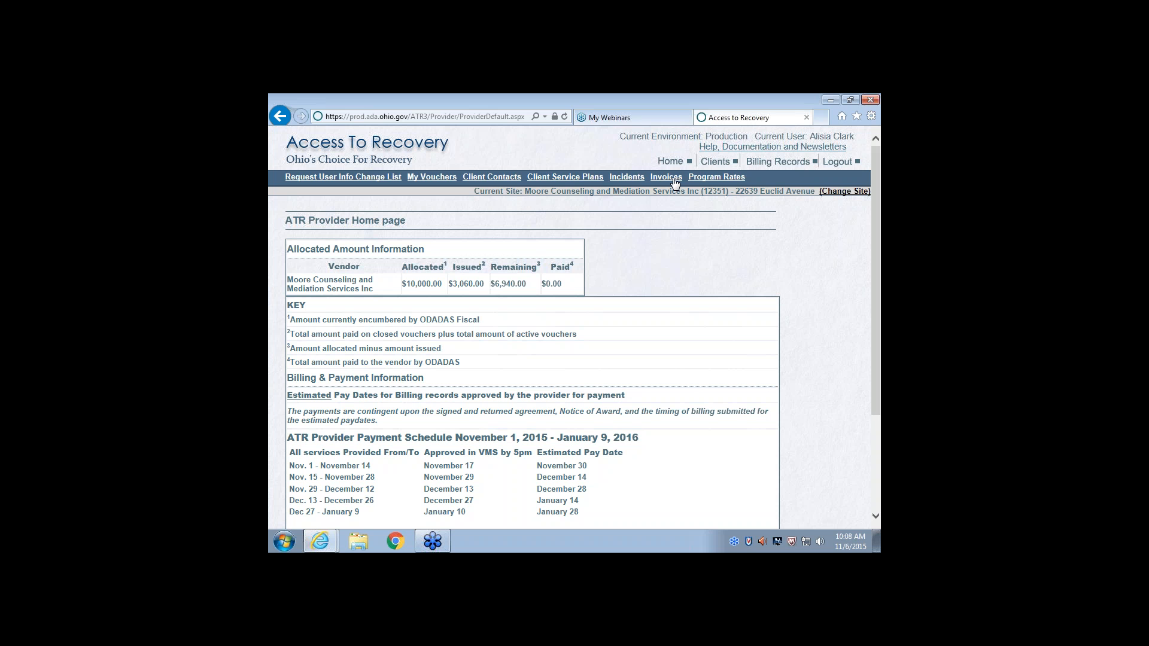
{"action": "left_click", "coordinate": [709, 181]}
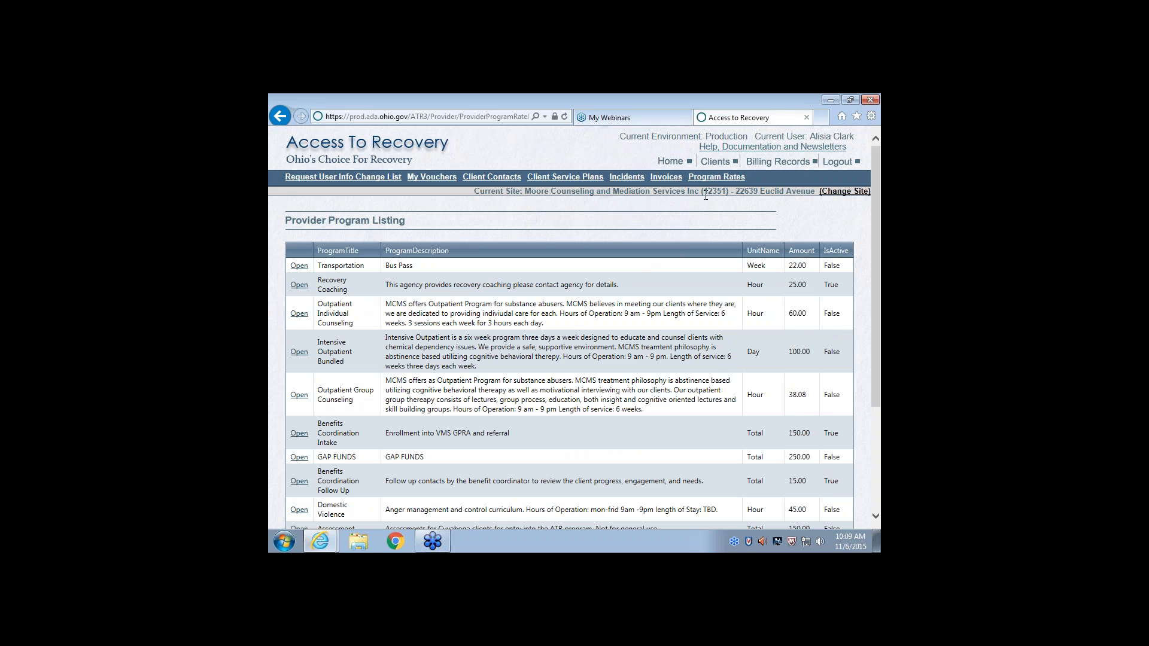
{"action": "left_click", "coordinate": [667, 161]}
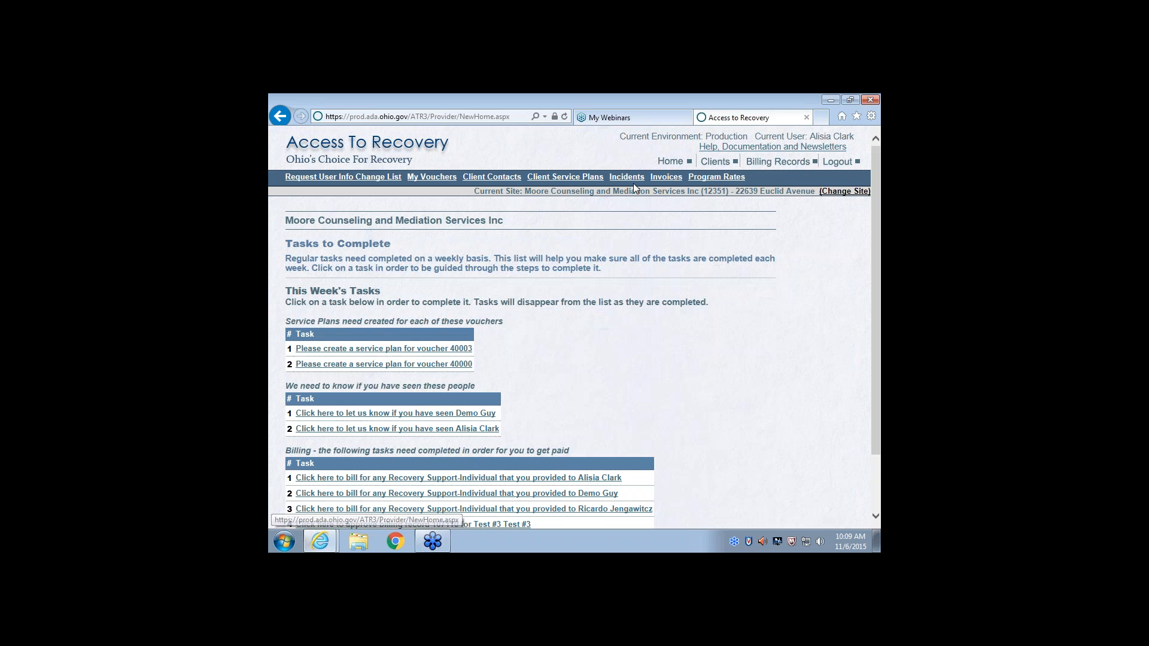
Reselect the Moore Counseling and Mediation Services Inc Euclid Avenue site and enter again as a Provider
{"action": "left_click", "coordinate": [837, 194]}
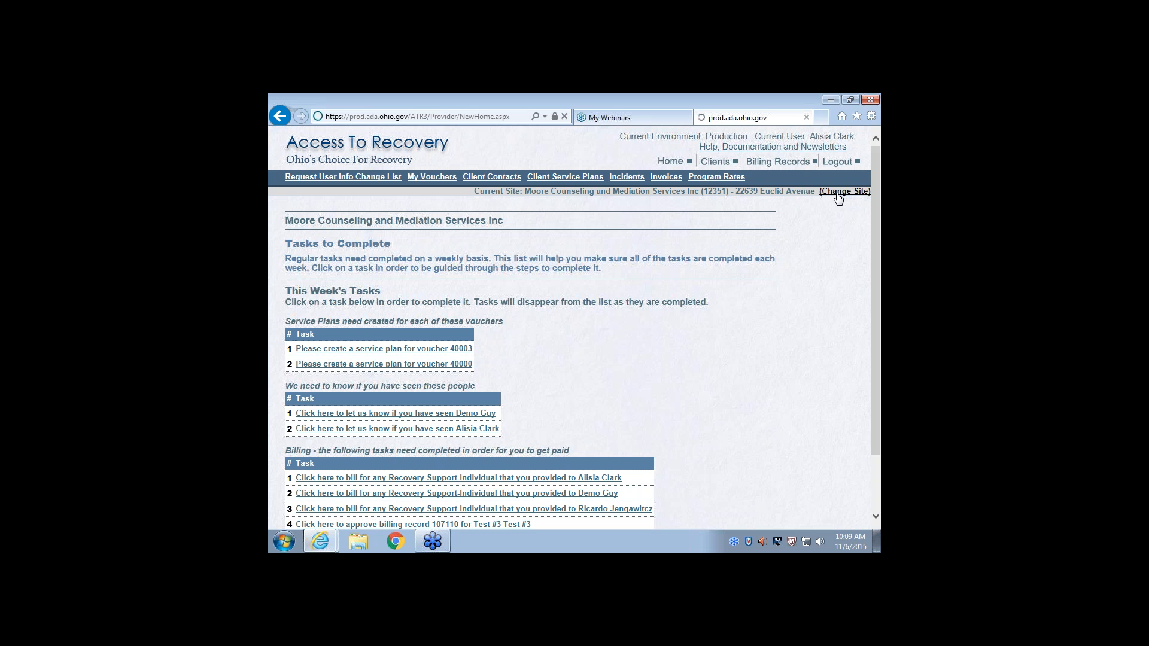
{"action": "left_click", "coordinate": [710, 241]}
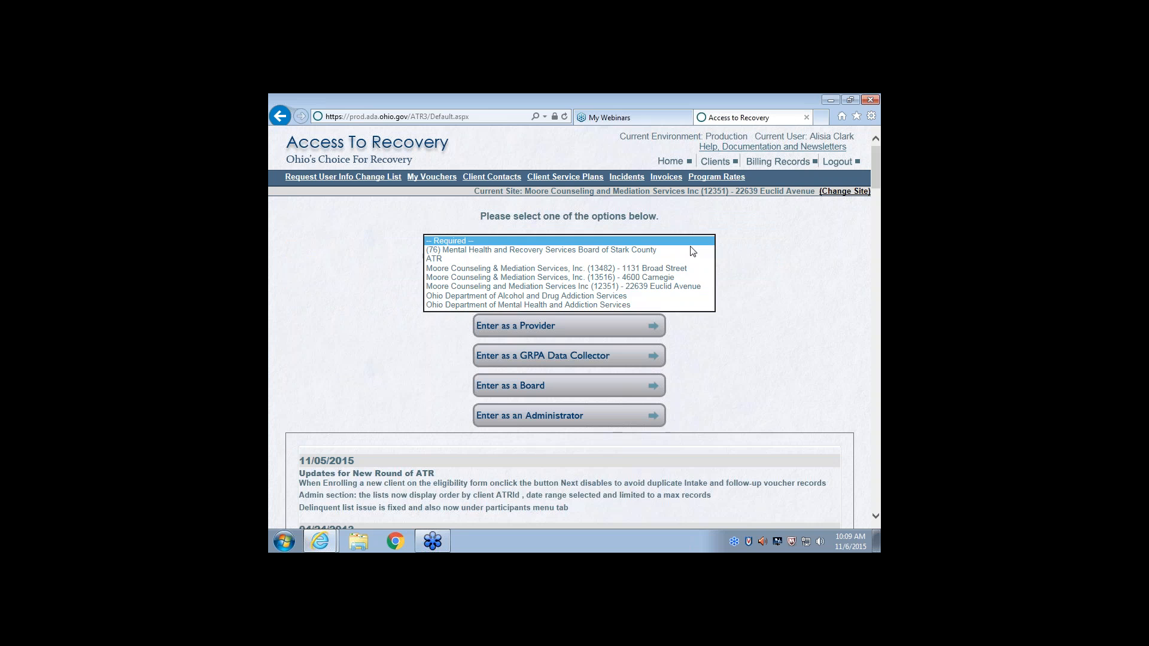
{"action": "left_click", "coordinate": [664, 286]}
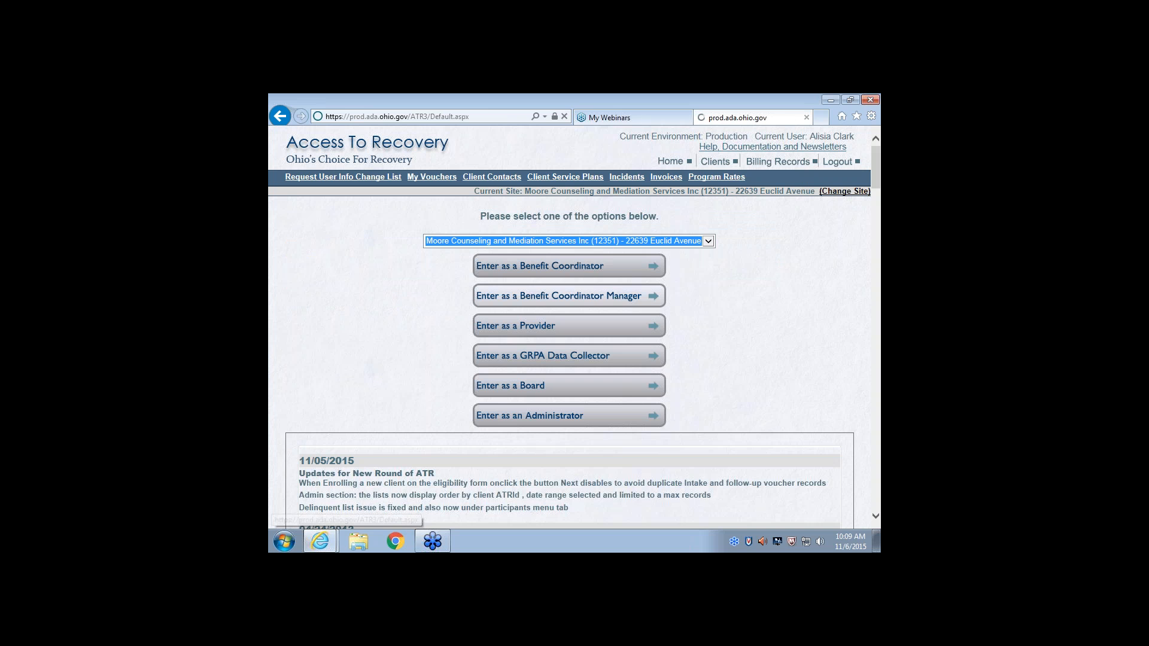
{"action": "left_click", "coordinate": [551, 333]}
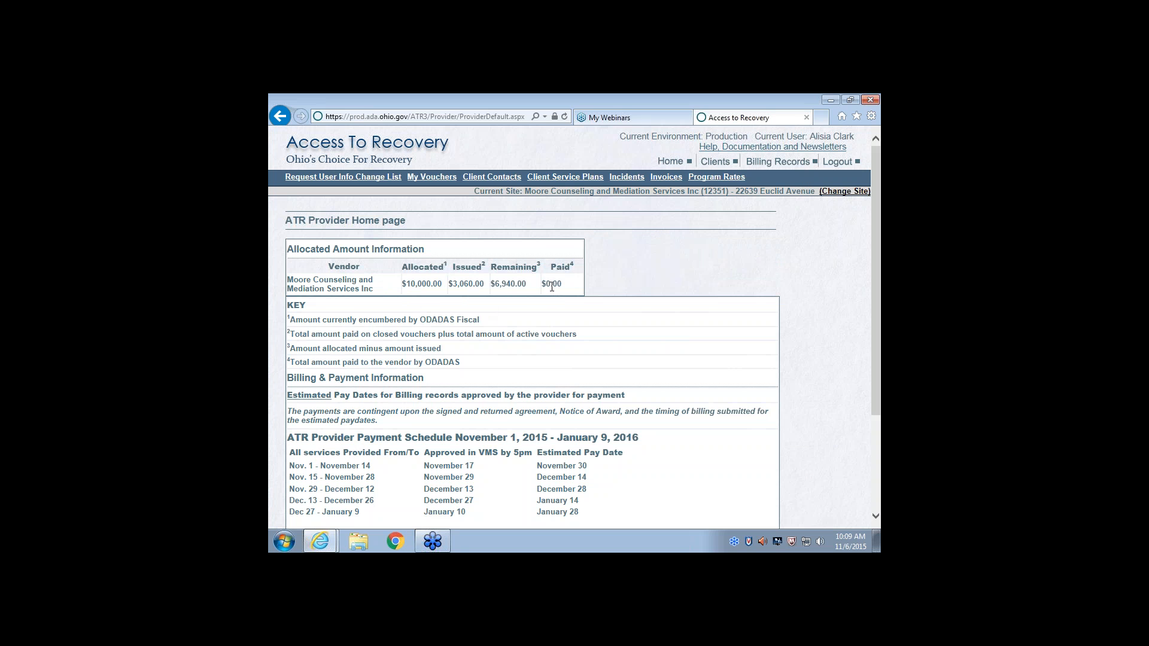
Review the provider billing and payment schedule, and continue to the list of weekly tasks
{"action": "scroll", "coordinate": [552, 286], "scroll_direction": "down", "scroll_amount": 2}
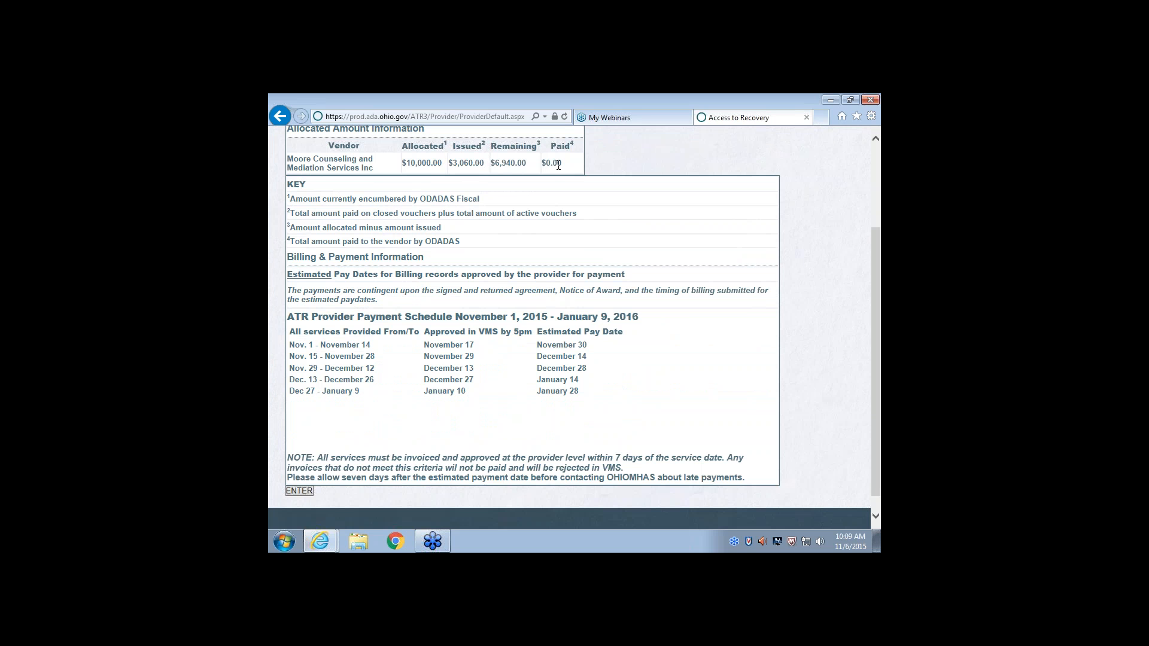
{"action": "scroll", "coordinate": [559, 248], "scroll_direction": "down", "scroll_amount": 1}
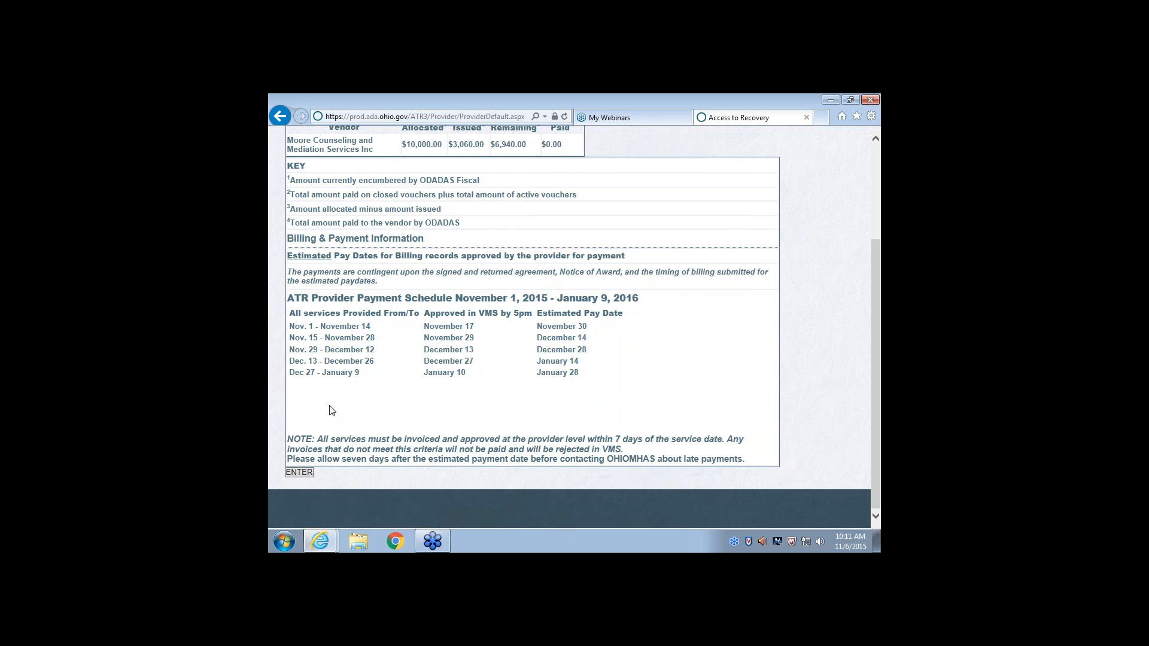
{"action": "left_click", "coordinate": [300, 473]}
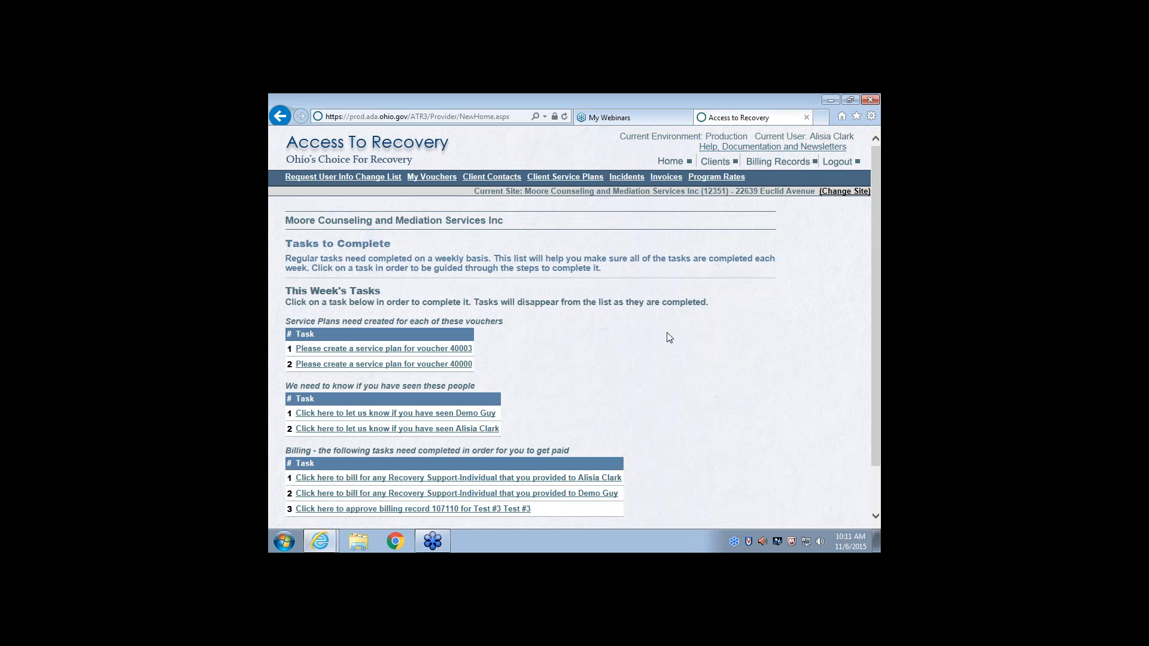
Open the service plan task for voucher 40000 and start its description with "Mini recovery plan that discussed the service plan"
{"action": "scroll", "coordinate": [668, 337], "scroll_direction": "down", "scroll_amount": 1}
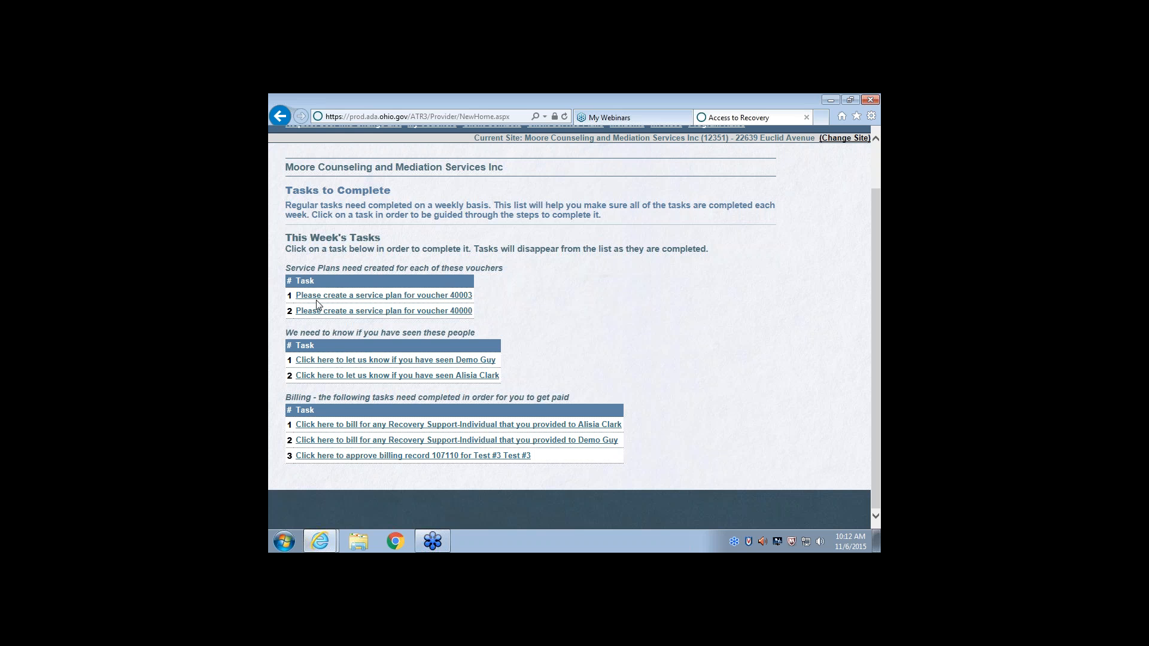
{"action": "left_click", "coordinate": [357, 311]}
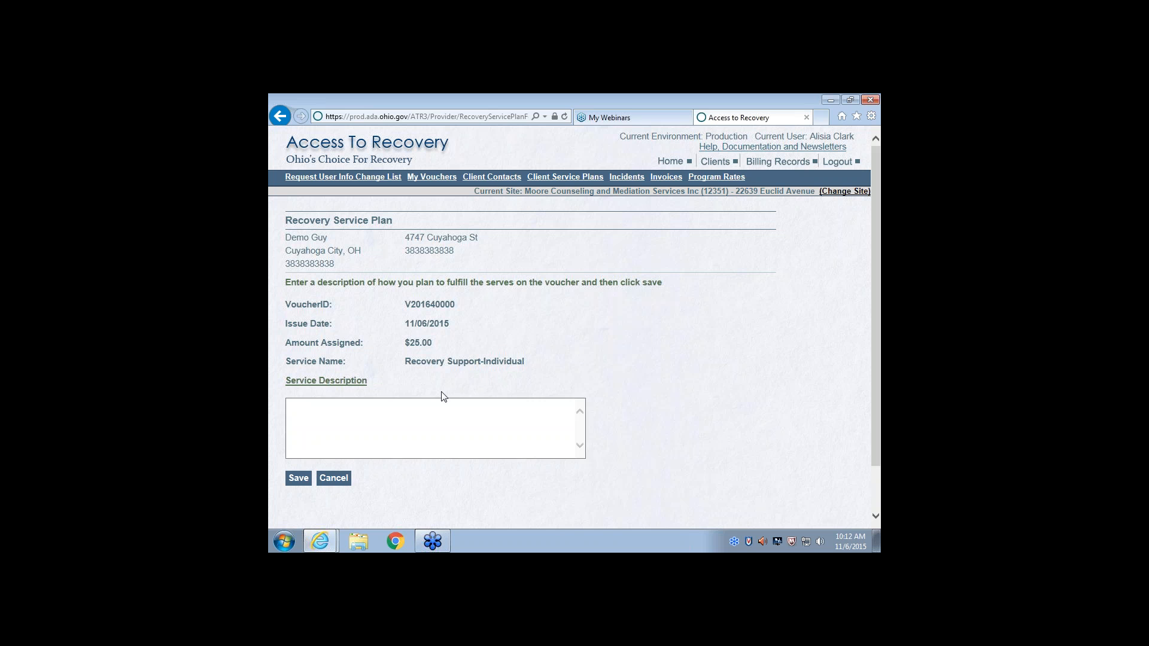
{"action": "left_click", "coordinate": [424, 413]}
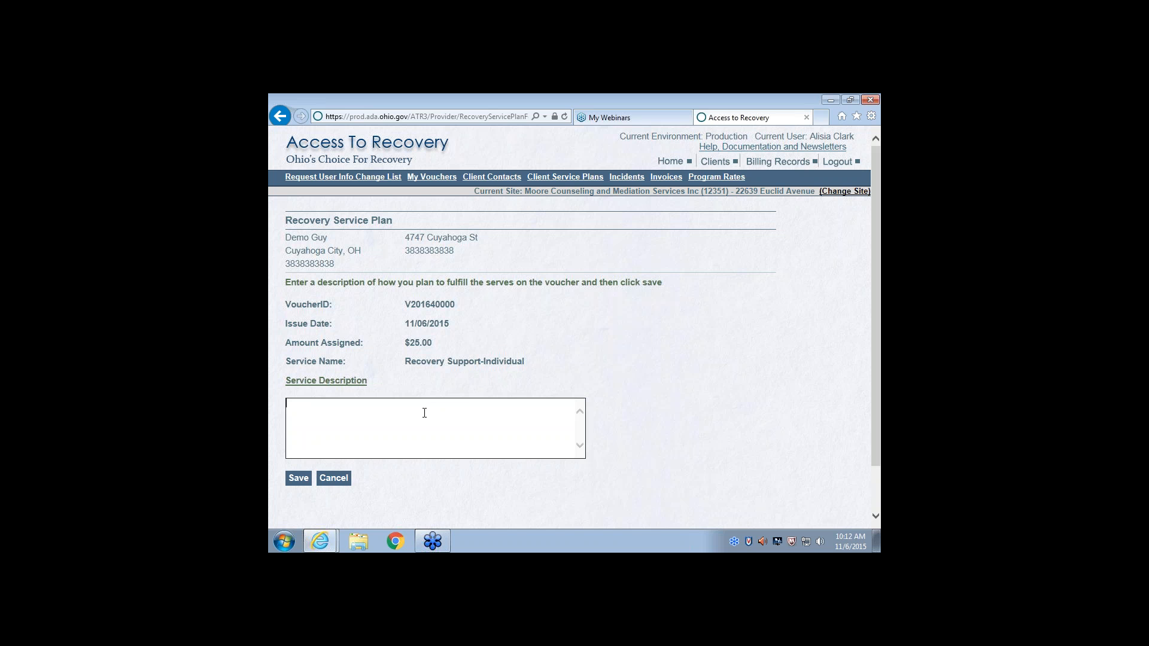
{"action": "type", "text": "Mini recovery plan that discussed the serc"}
{"action": "key", "text": "BackSpace"}
{"action": "type", "text": "vice plan"}
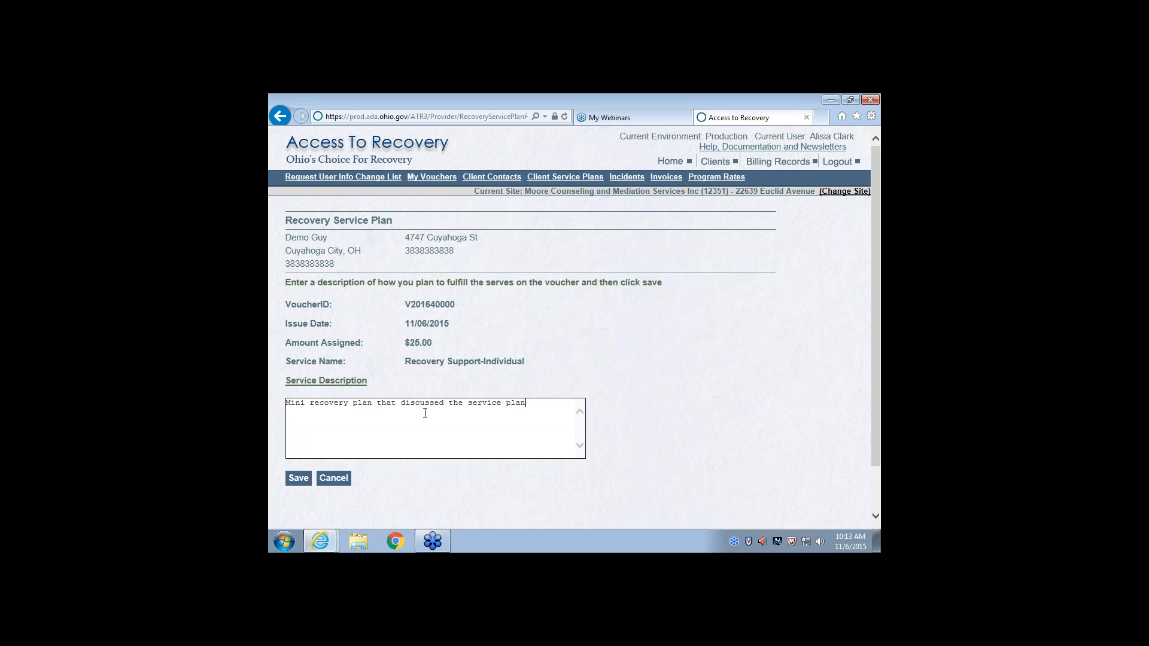
{"action": "type", "text": " co"}
Complete the service description with "considering the time frame of the voucher and the amount of the voucher." and save the service plan
{"action": "key", "text": "BackSpace"}
{"action": "key", "text": "BackSpace"}
{"action": "type", "text": "considering the time frame of the voucher and the amount of the voucher."}
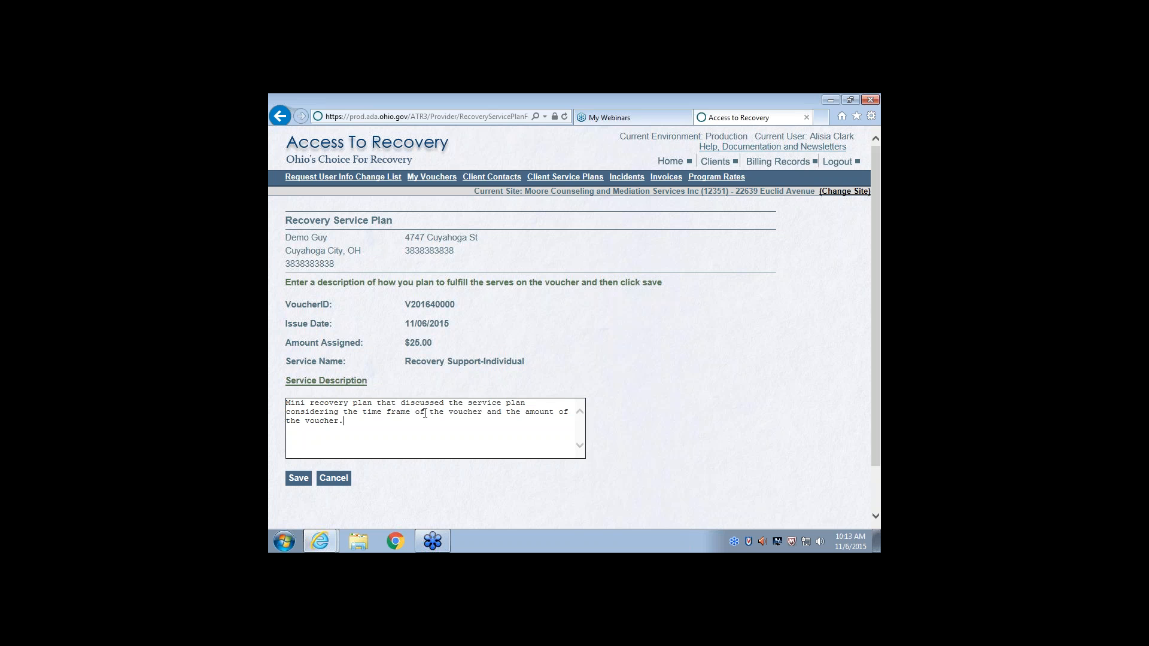
{"action": "left_click", "coordinate": [297, 478]}
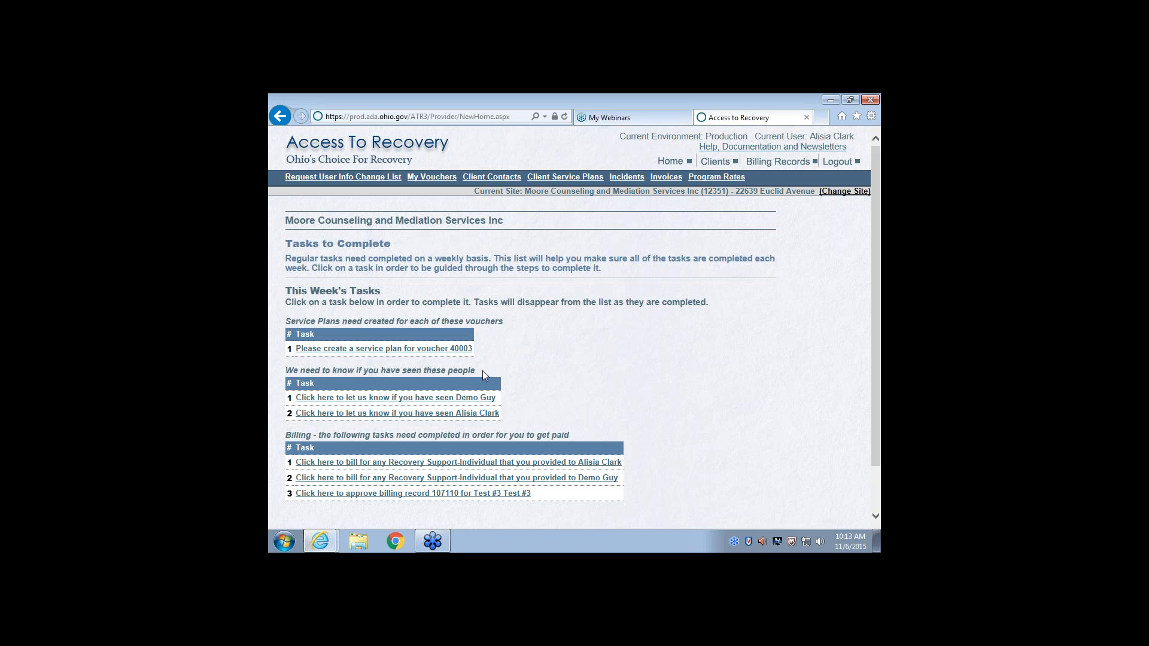
Report contact with the demo client within the last 7 days, recording a Face to Face contact dated 11/04, and save it
{"action": "left_click", "coordinate": [380, 399]}
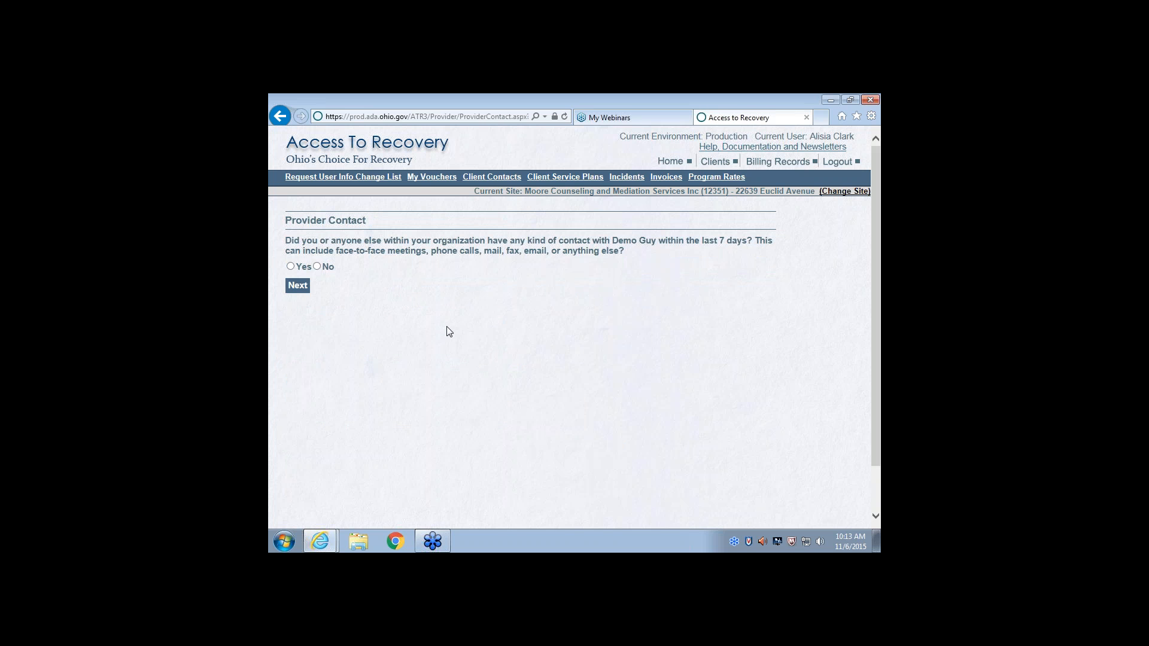
{"action": "left_click", "coordinate": [290, 267]}
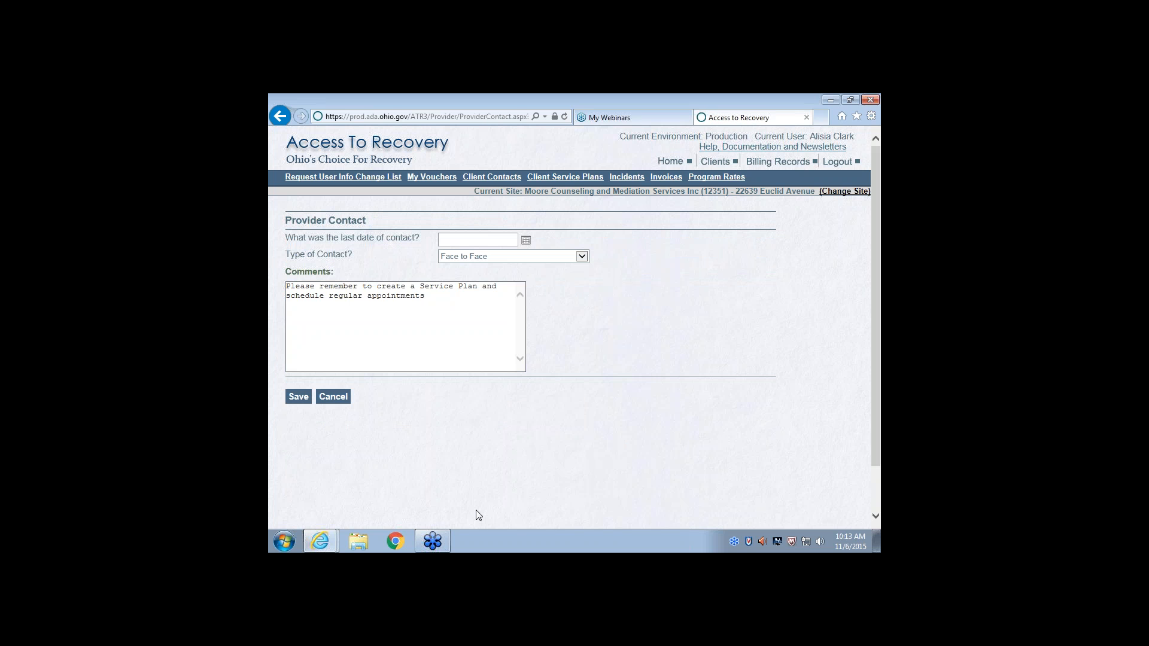
{"action": "left_click", "coordinate": [452, 241]}
{"action": "type", "text": "11/04/2015"}
{"action": "left_click", "coordinate": [288, 304]}
{"action": "left_click", "coordinate": [287, 313]}
{"action": "left_click", "coordinate": [298, 396]}
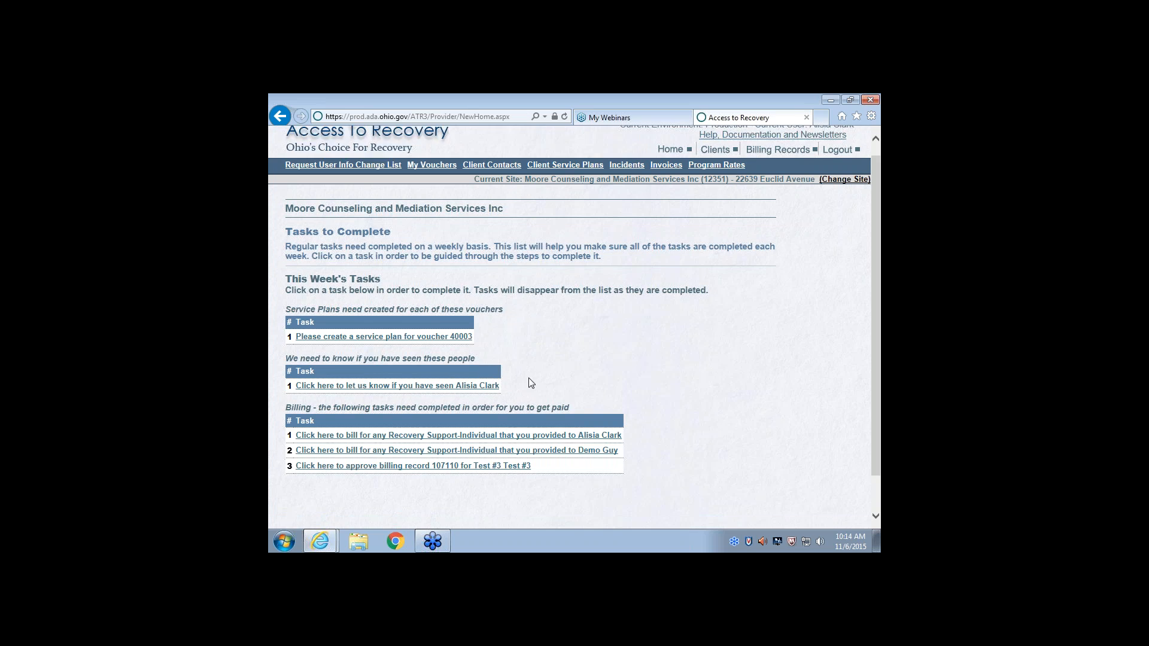
Open the billing task for the demo client's Recovery Support-Individual service, keeping that client selected, and go through the client and voucher information
{"action": "scroll", "coordinate": [529, 378], "scroll_direction": "down", "scroll_amount": 2}
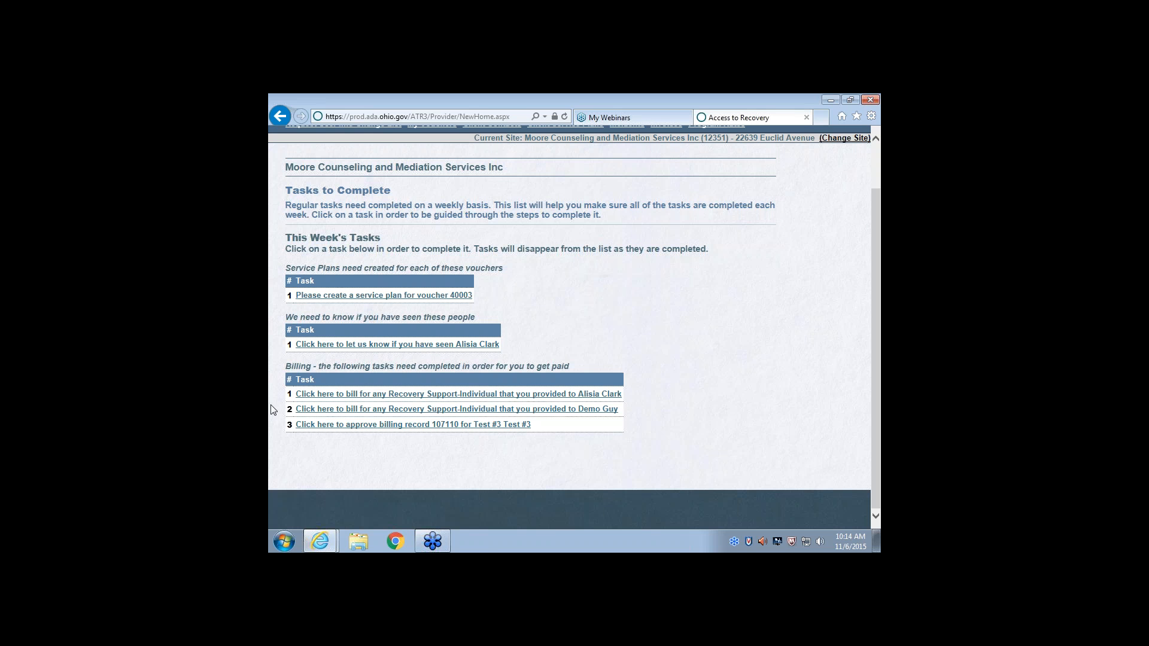
{"action": "left_click", "coordinate": [450, 413]}
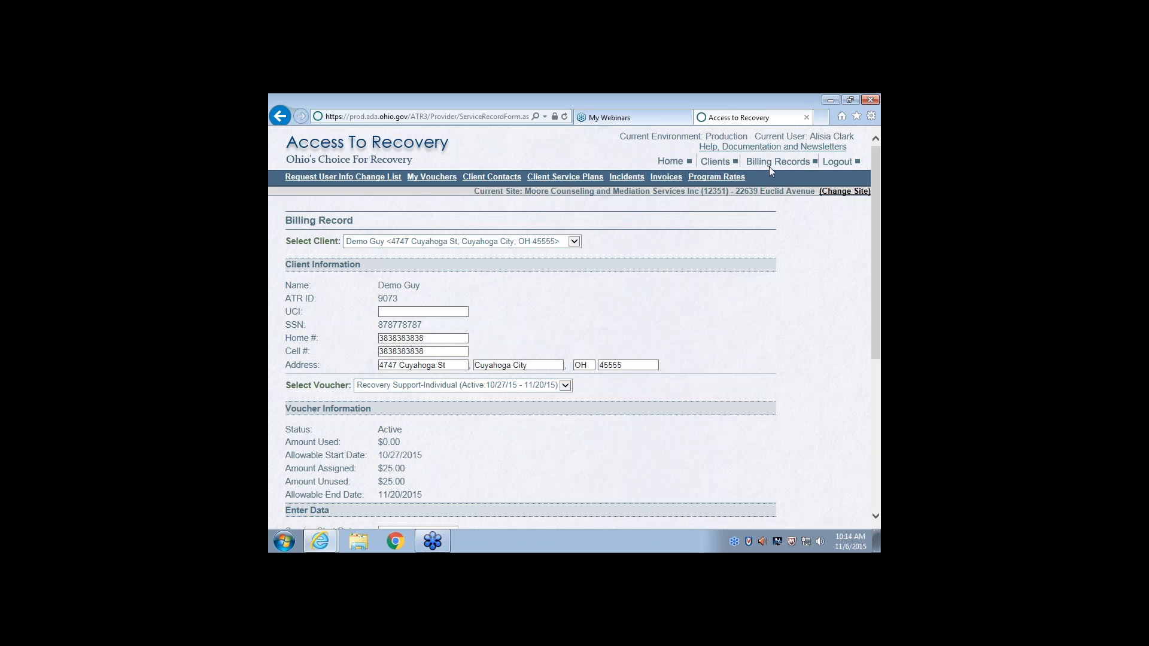
{"action": "left_click", "coordinate": [575, 243]}
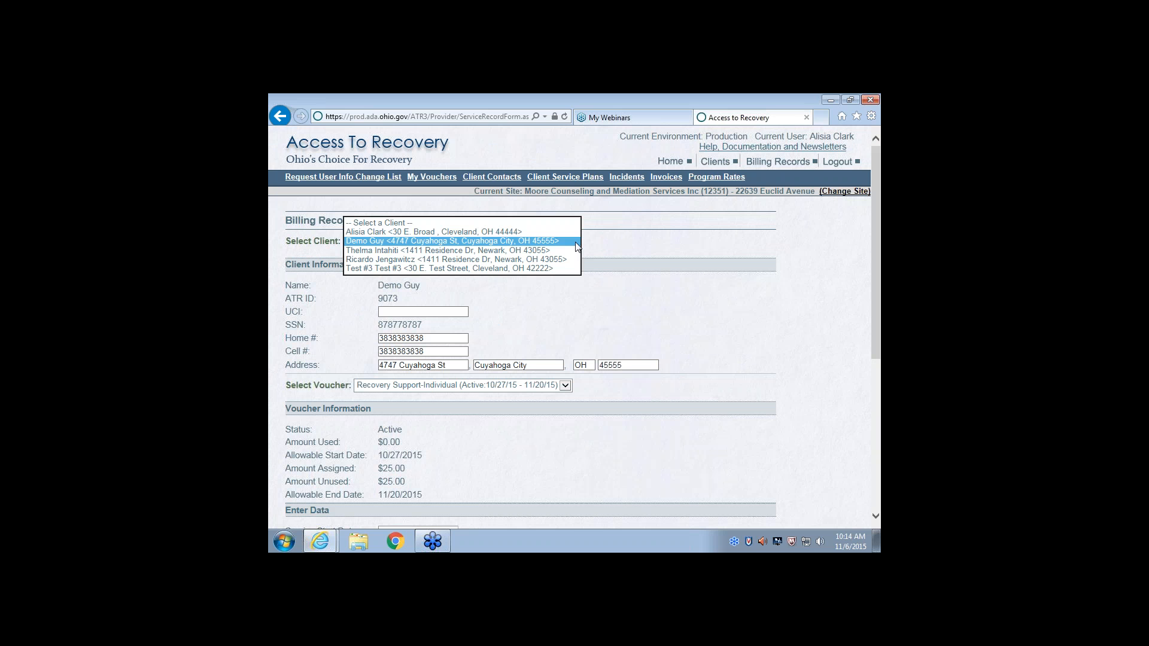
{"action": "left_click", "coordinate": [454, 240]}
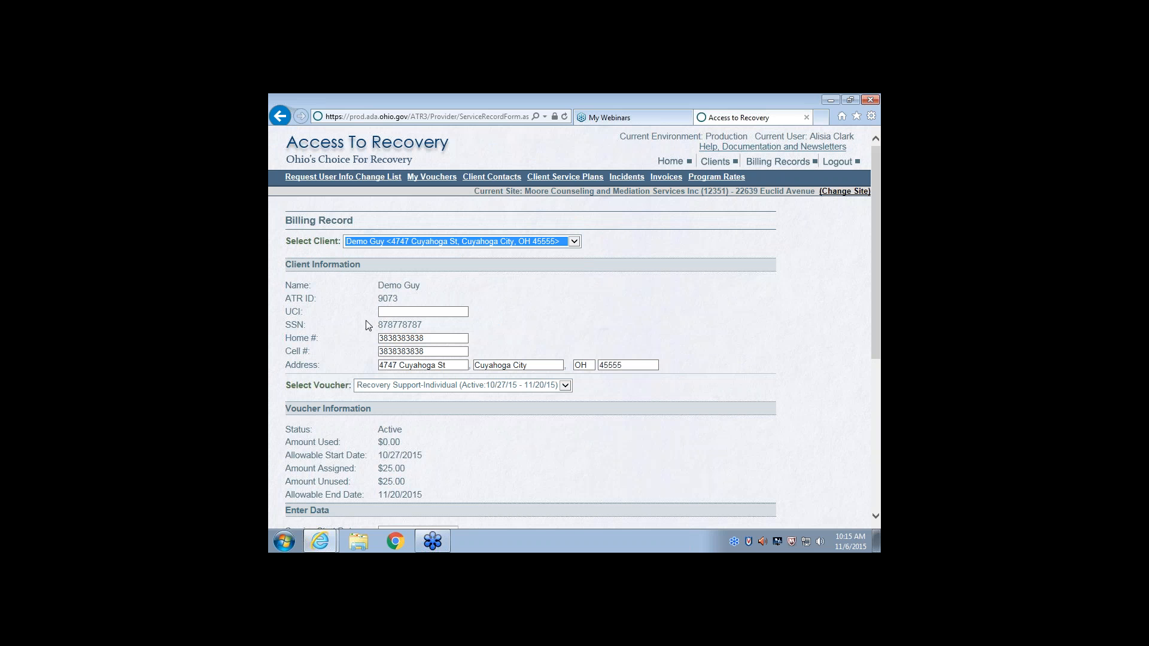
{"action": "key", "text": "Tab"}
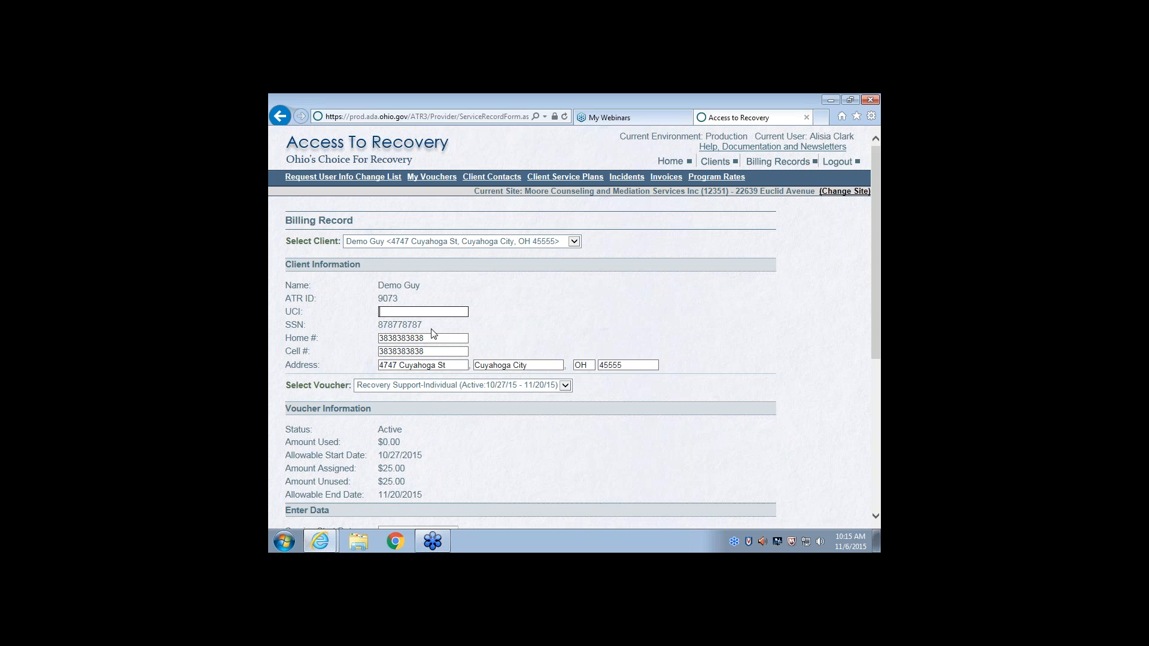
{"action": "left_click", "coordinate": [406, 337]}
{"action": "scroll", "coordinate": [565, 387], "scroll_direction": "down", "scroll_amount": 3}
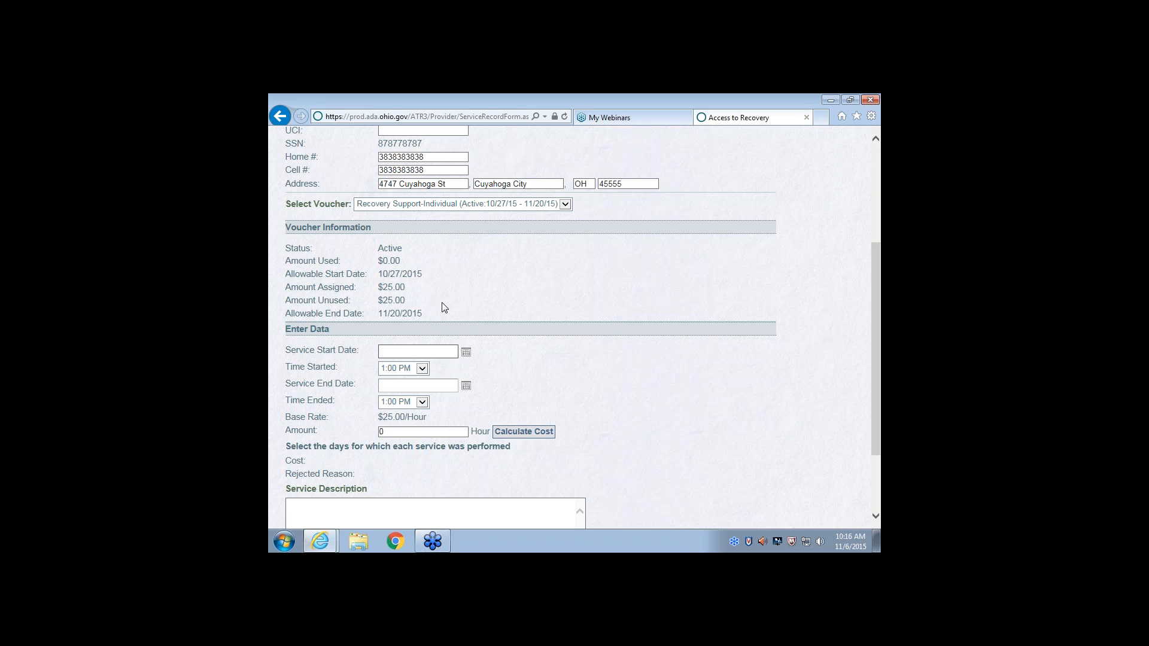
Set both the service start date and the service end date of the billing record to 11/04/2015
{"action": "type", "text": "11/04/2015"}
{"action": "left_click", "coordinate": [421, 386]}
{"action": "type", "text": "1"}
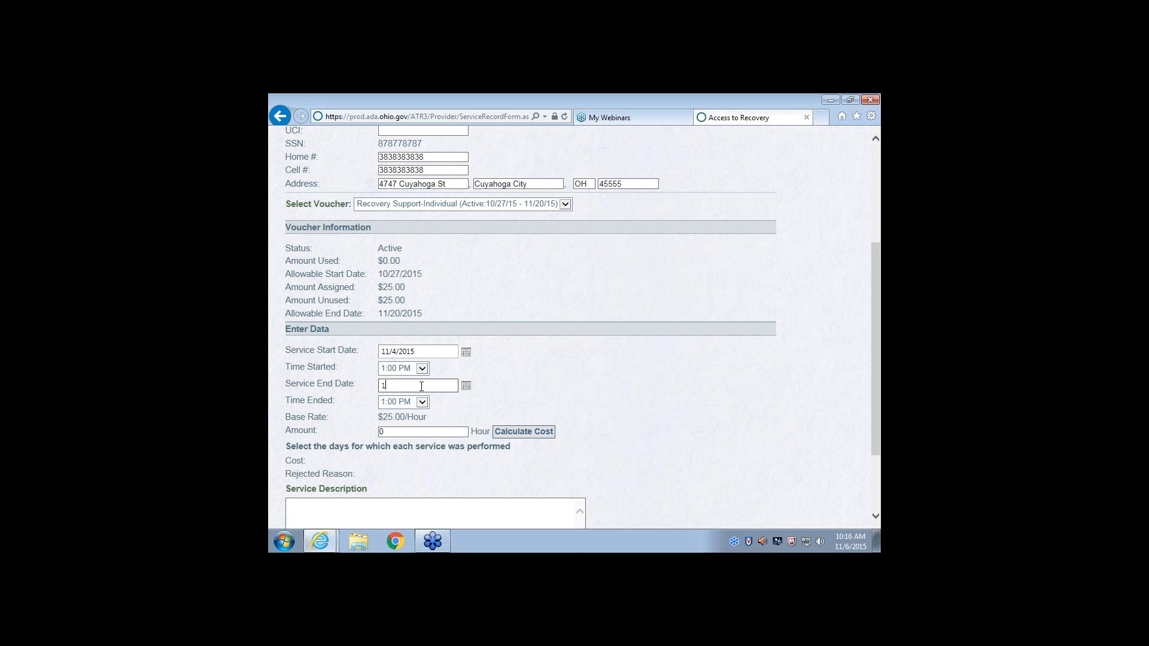
{"action": "type", "text": "1/04/2015"}
Set the service's end time to 2:00 PM and its amount to 1 hour, and calculate the cost
{"action": "left_click", "coordinate": [423, 402]}
{"action": "left_click", "coordinate": [395, 277]}
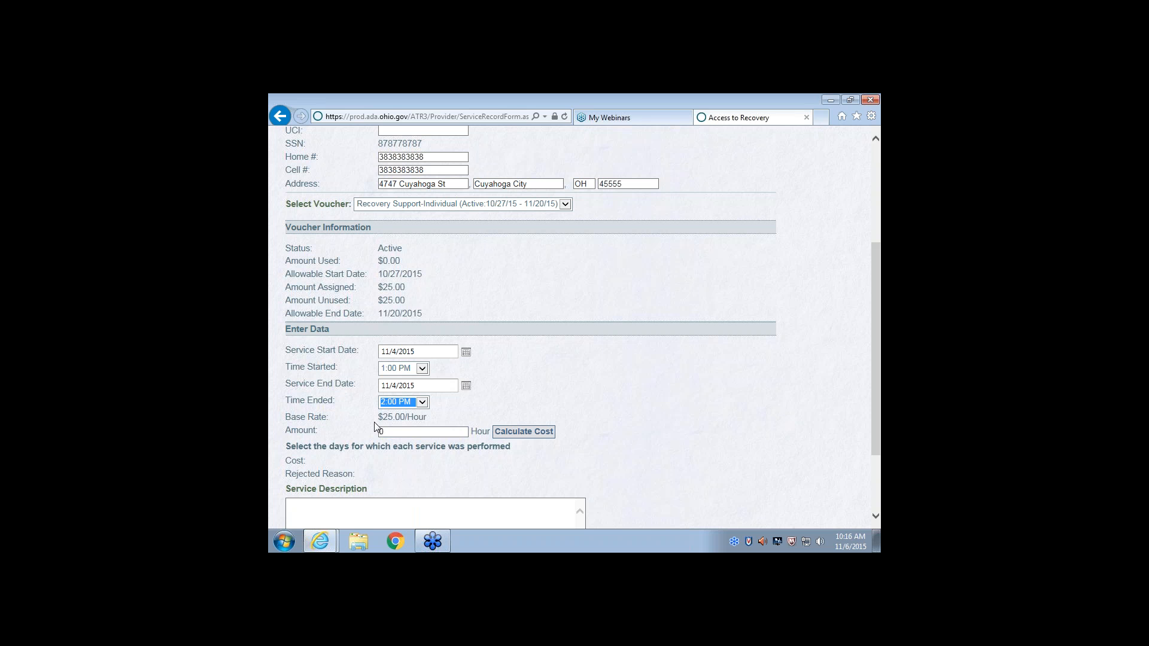
{"action": "key", "text": "Tab"}
{"action": "type", "text": "1"}
{"action": "left_click", "coordinate": [527, 437]}
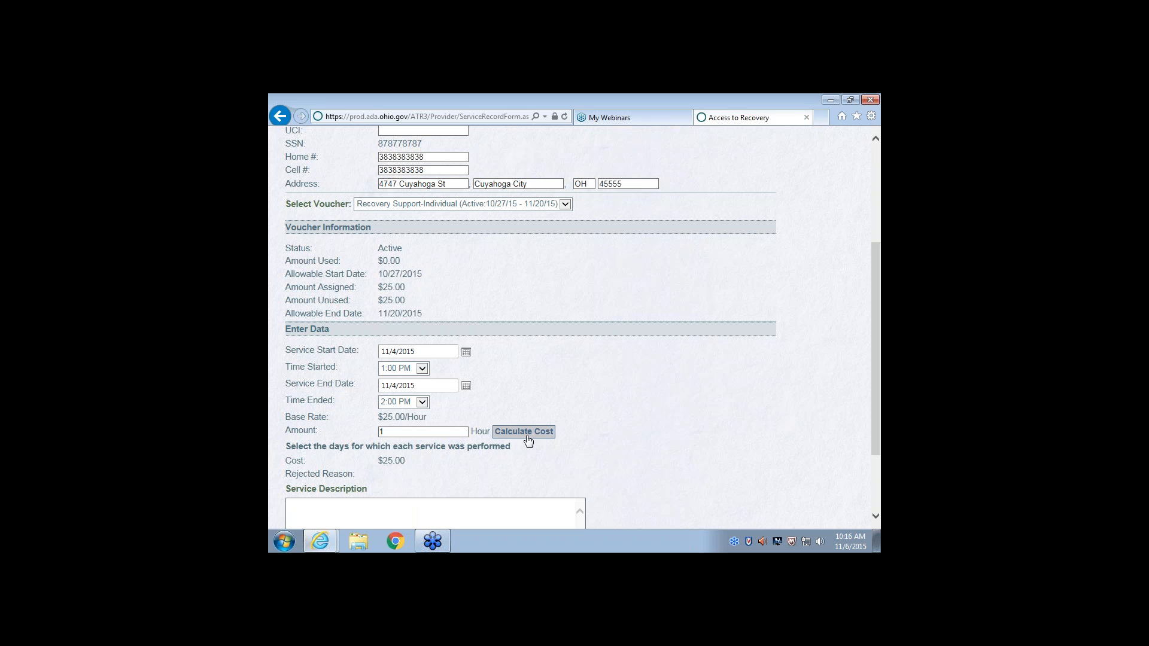
Begin the billing record's service description with "identify what progress the client has made in with you services, and"
{"action": "scroll", "coordinate": [466, 481], "scroll_direction": "down", "scroll_amount": 2}
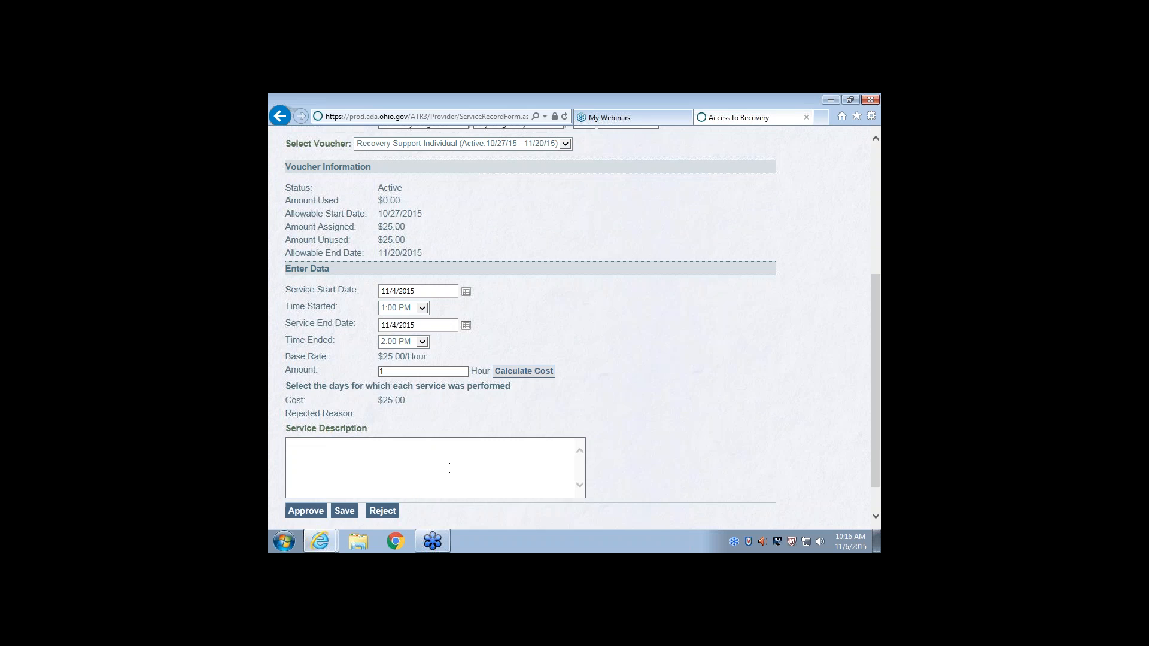
{"action": "left_click", "coordinate": [450, 467]}
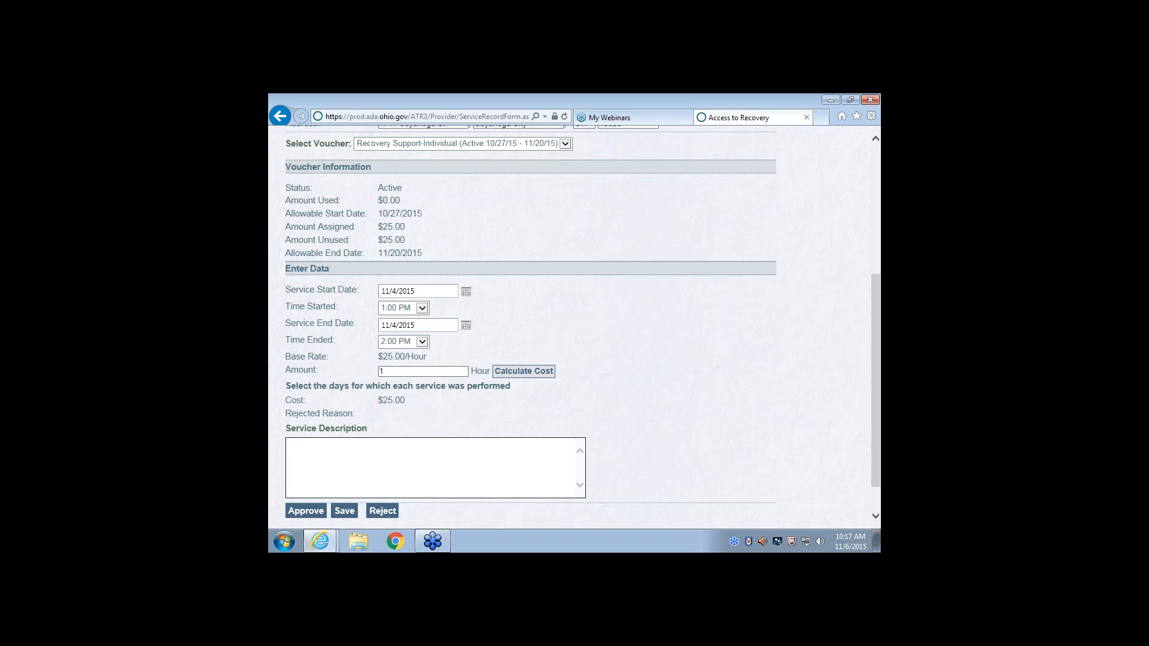
{"action": "type", "text": "identify what tprogress the client has"}
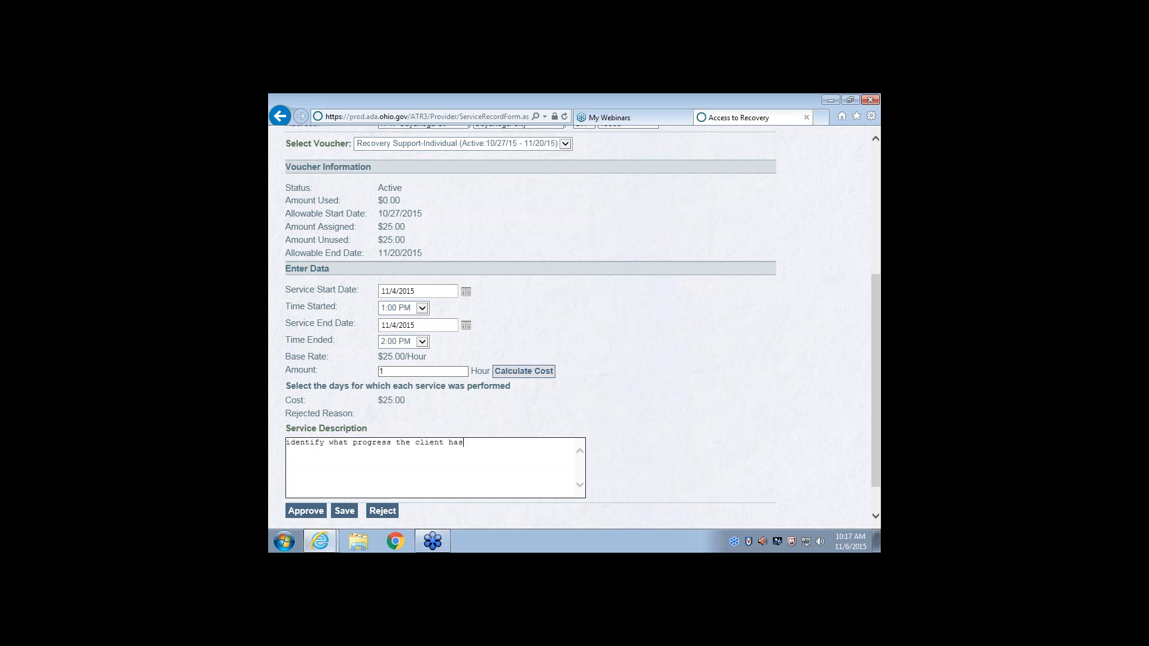
{"action": "type", "text": " made in your serci"}
{"action": "key", "text": "BackSpace"}
{"action": "key", "text": "BackSpace"}
{"action": "key", "text": "BackSpace"}
{"action": "key", "text": "BackSpace"}
{"action": "key", "text": "BackSpace"}
{"action": "key", "text": "BackSpace"}
{"action": "key", "text": "BackSpace"}
{"action": "key", "text": "BackSpace"}
{"action": "key", "text": "BackSpace"}
{"action": "key", "text": "BackSpace"}
{"action": "type", "text": "with you er"}
{"action": "key", "text": "BackSpace"}
{"action": "key", "text": "BackSpace"}
{"action": "type", "text": "servi"}
{"action": "type", "text": "es"}
{"action": "key", "text": "BackSpace"}
{"action": "key", "text": "BackSpace"}
{"action": "type", "text": "ces, and/or what services"}
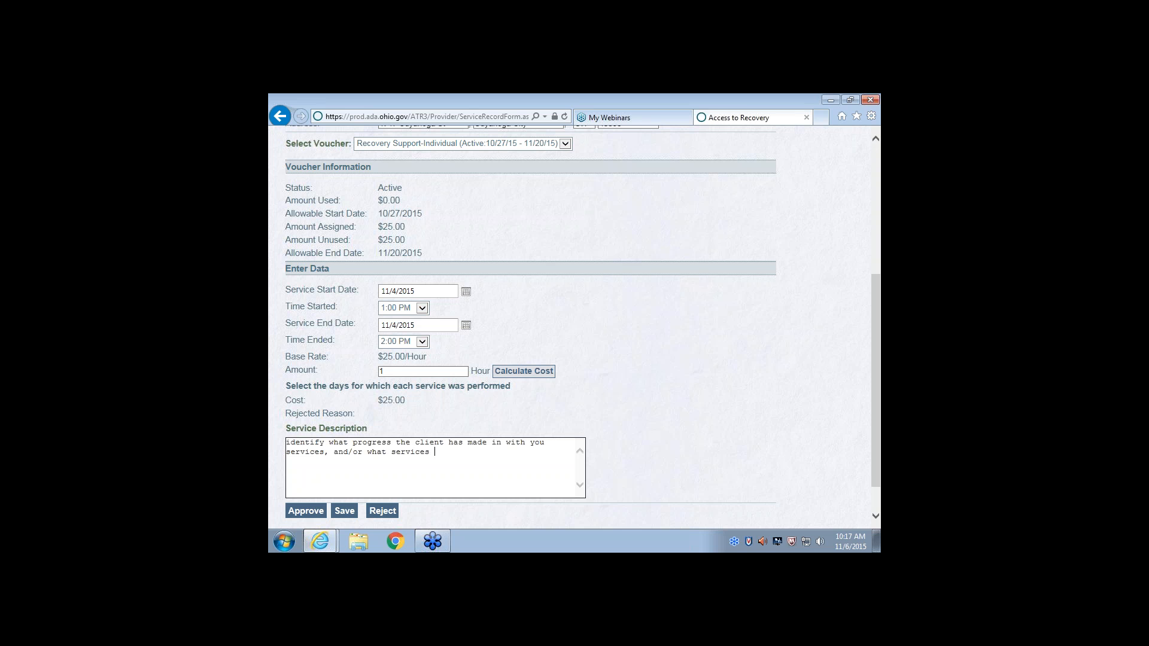
{"action": "type", "text": " did the client"}
{"action": "type", "text": " receive "}
{"action": "type", "text": "d"}
{"action": "type", "text": "uring this billing "}
{"action": "type", "text": "period."}
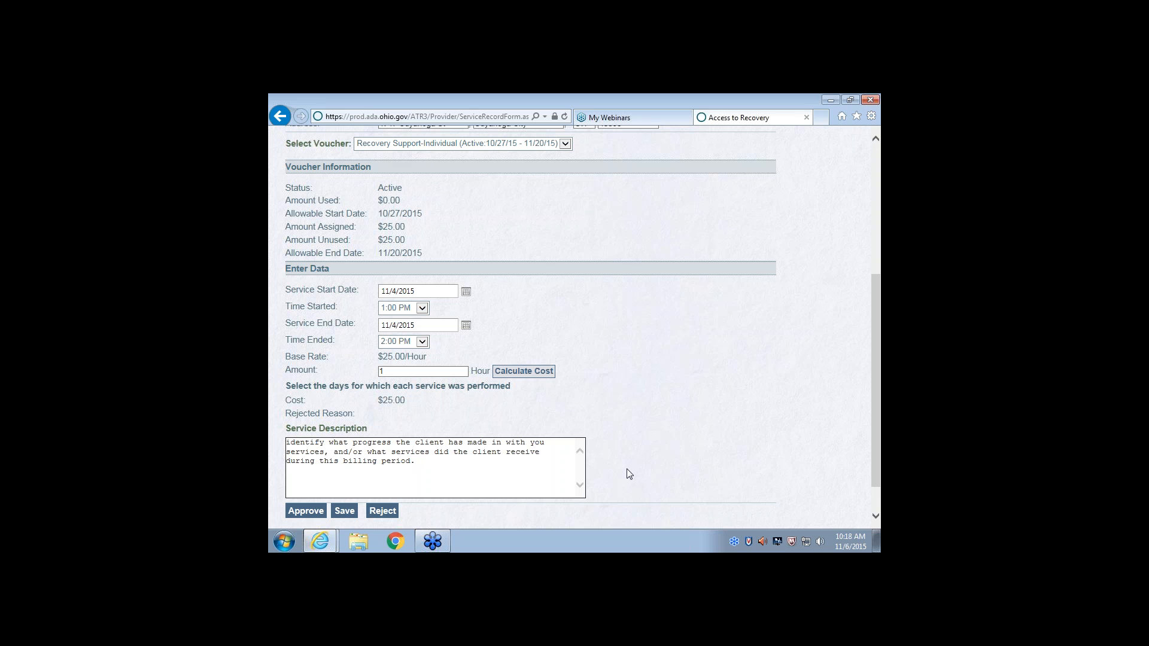
Complete the service description with "/or what services did the client receive during this billing period." and approve the billing record
{"action": "left_click", "coordinate": [297, 514]}
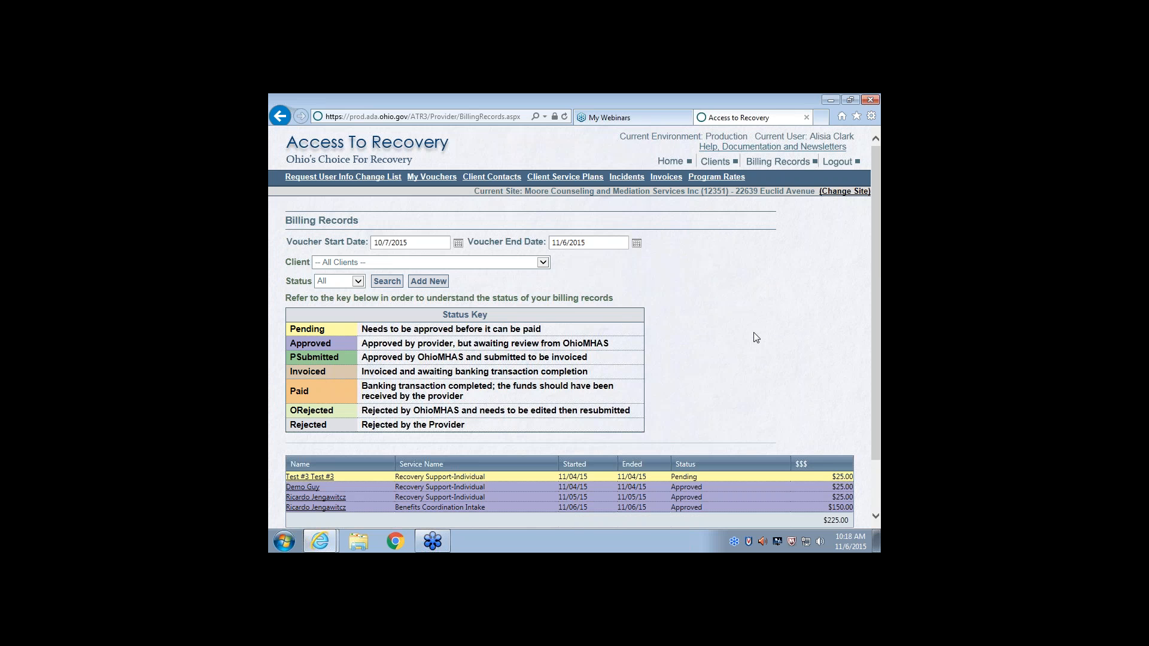
Review the billing records and their status key, and filter the list to the demo client's records
{"action": "scroll", "coordinate": [755, 337], "scroll_direction": "down", "scroll_amount": 3}
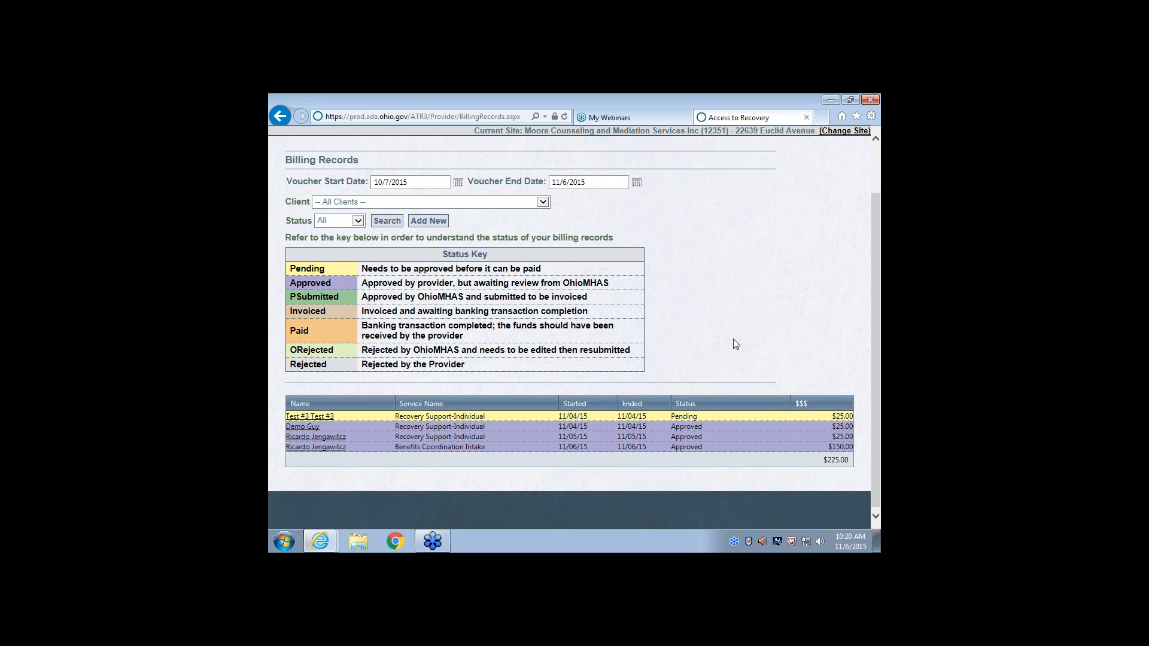
{"action": "scroll", "coordinate": [735, 344], "scroll_direction": "up", "scroll_amount": 2}
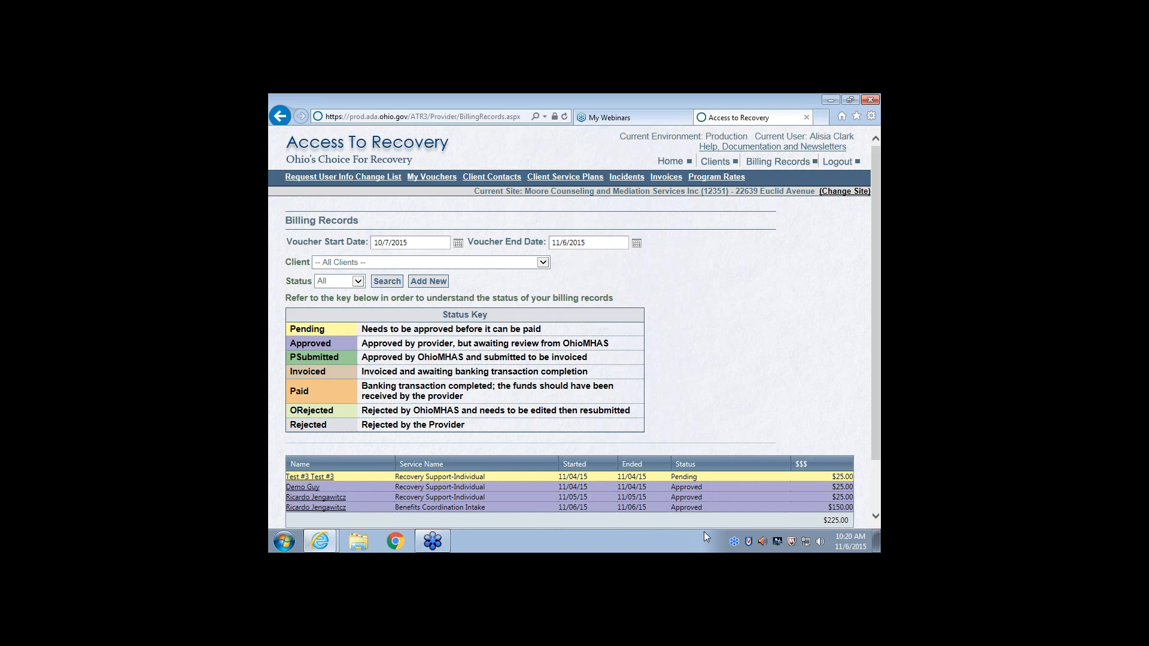
{"action": "left_click", "coordinate": [543, 265]}
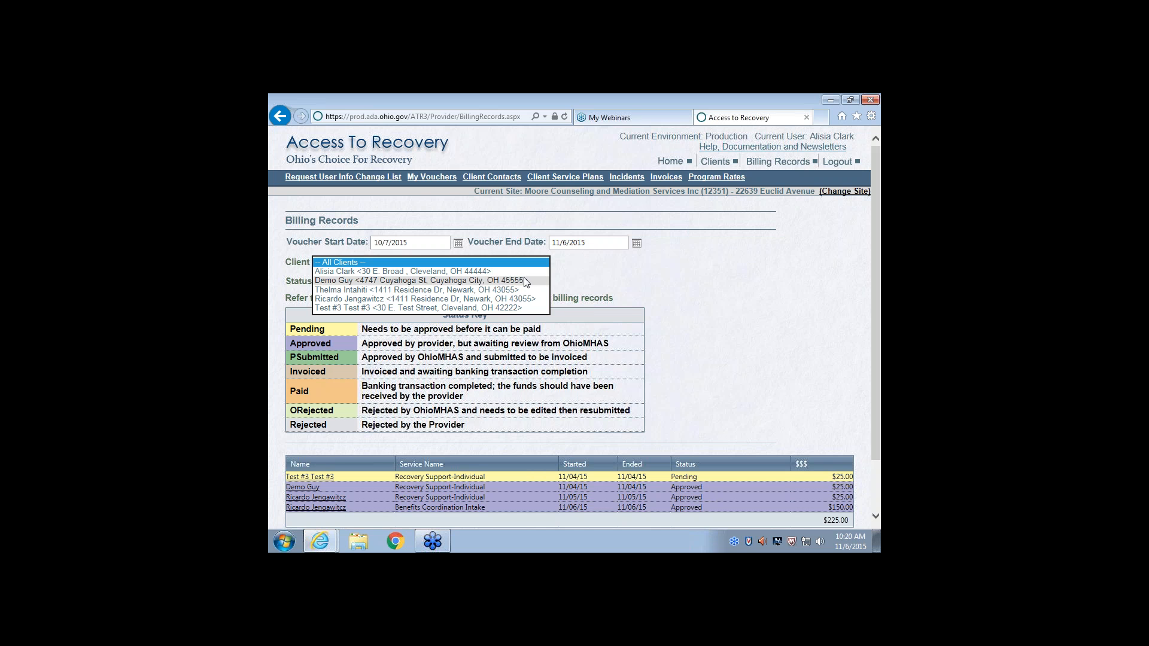
{"action": "left_click", "coordinate": [520, 280]}
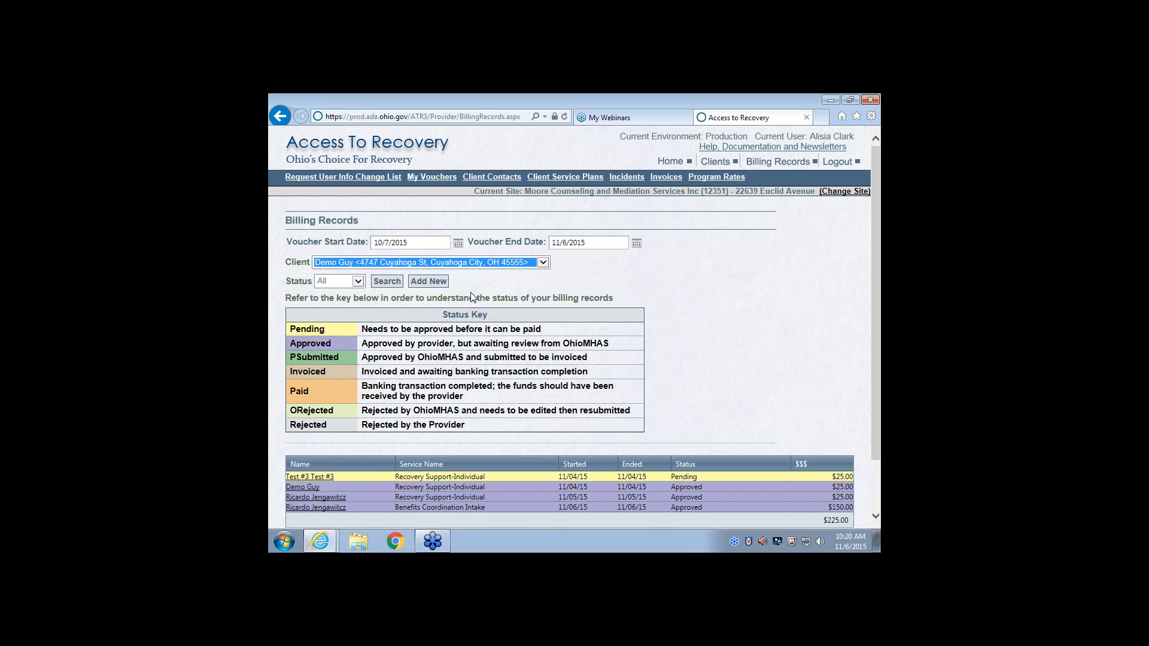
{"action": "left_click", "coordinate": [389, 285]}
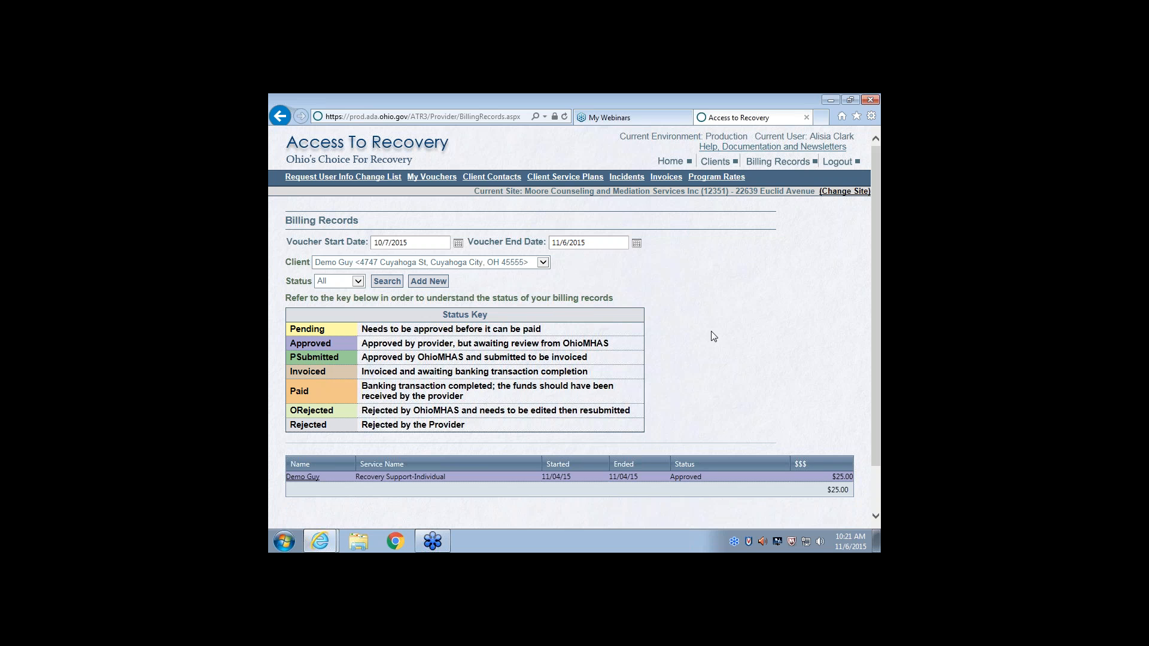
{"action": "scroll", "coordinate": [714, 329], "scroll_direction": "down", "scroll_amount": 1}
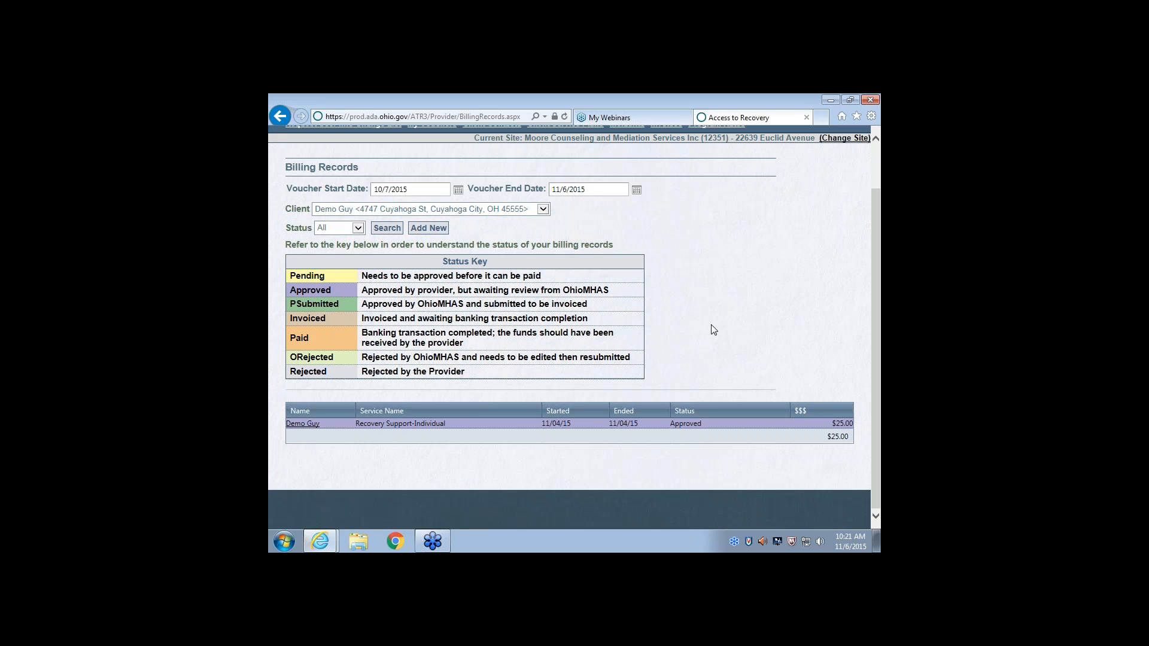
{"action": "scroll", "coordinate": [713, 330], "scroll_direction": "up", "scroll_amount": 1}
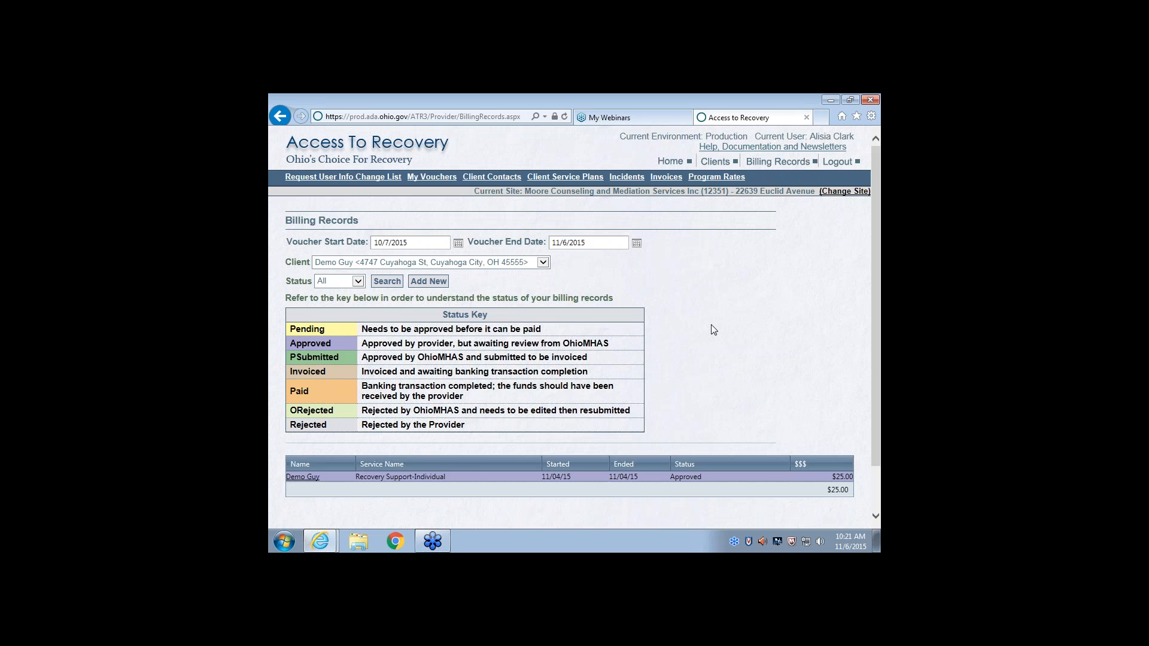
Switch to the GRPA Data Collector role and show the available choices for selecting participant data
{"action": "left_click", "coordinate": [843, 193]}
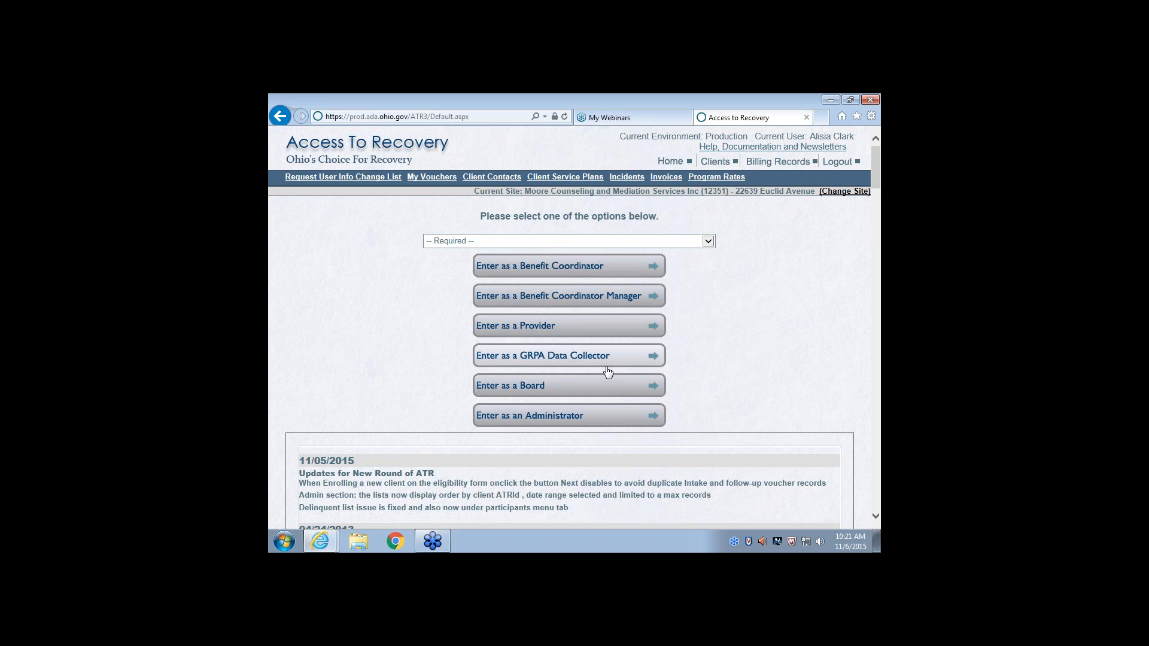
{"action": "left_click", "coordinate": [538, 357]}
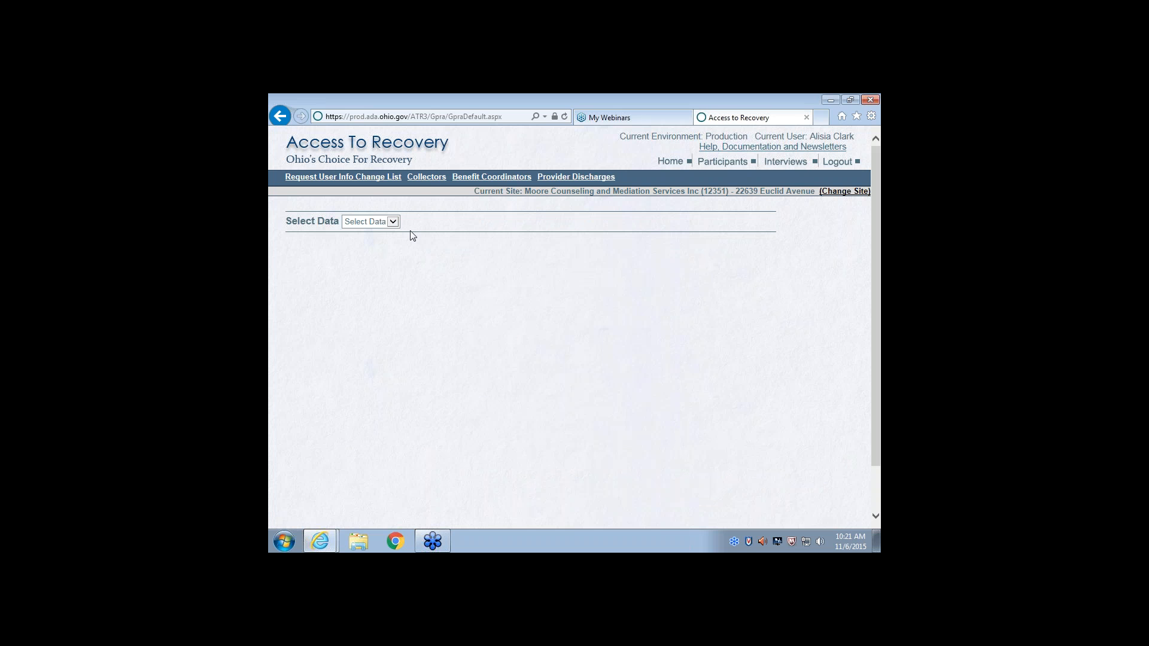
{"action": "left_click", "coordinate": [392, 221]}
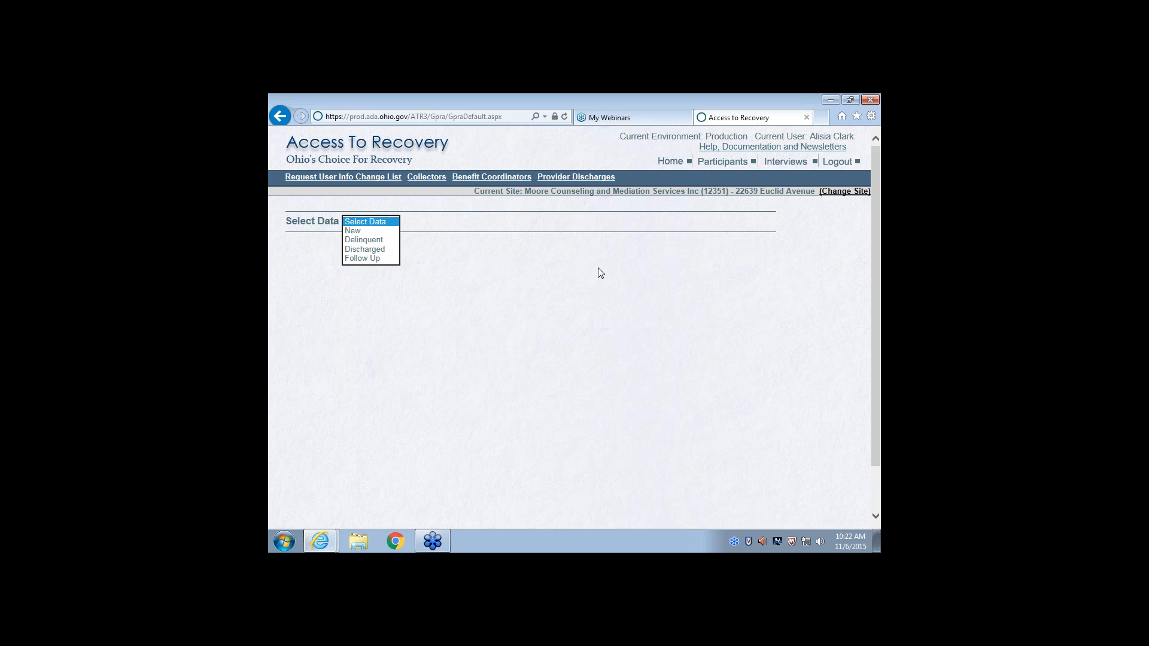
Return to the role selection, enter as a Board and open the list of providers
{"action": "left_click", "coordinate": [854, 192]}
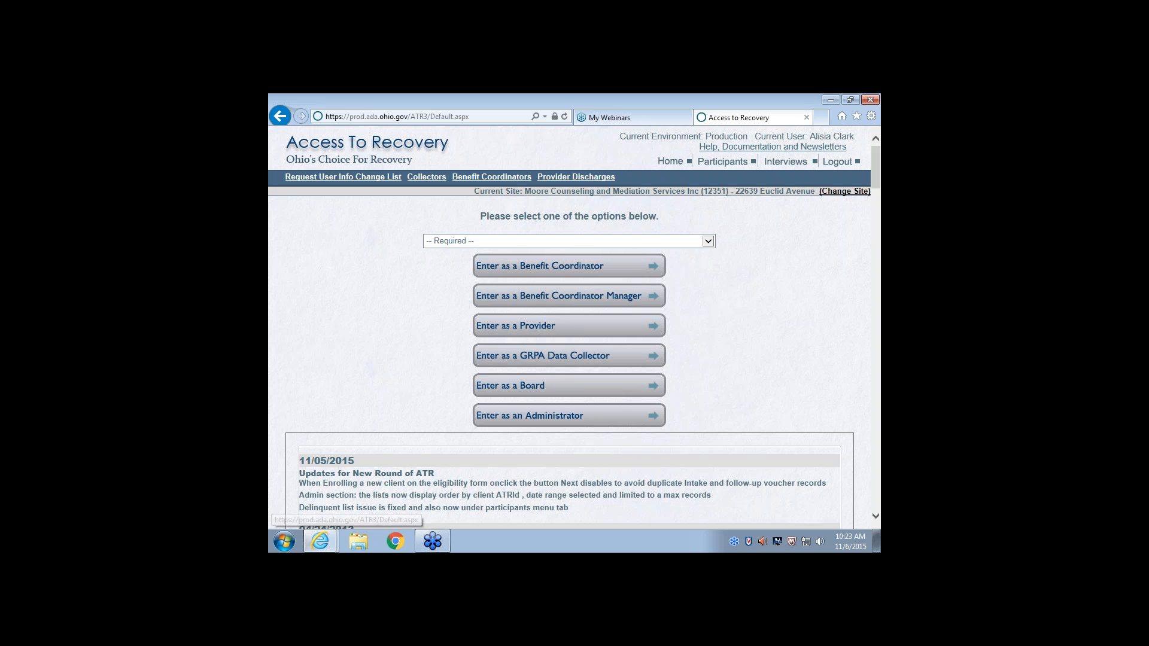
{"action": "left_click", "coordinate": [557, 389]}
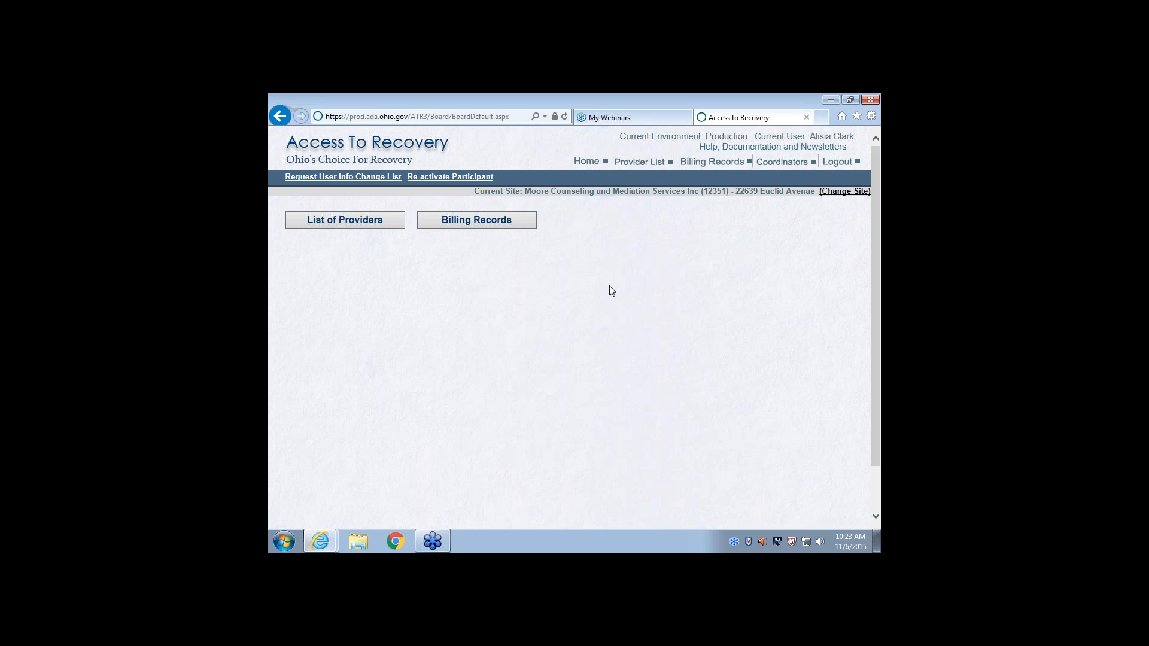
{"action": "left_click", "coordinate": [330, 226]}
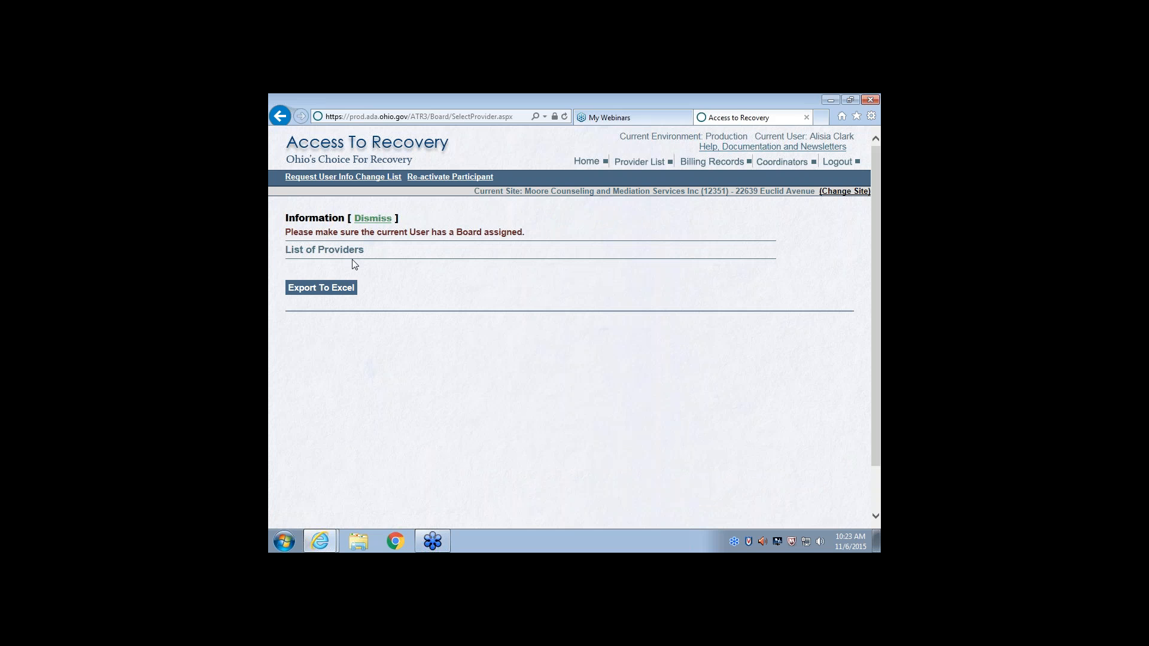
Change the site to (76) Mental Health and Recovery Services Board of Stark County, enter as a Board and open the list of providers again
{"action": "left_click", "coordinate": [836, 196]}
{"action": "left_click", "coordinate": [710, 240]}
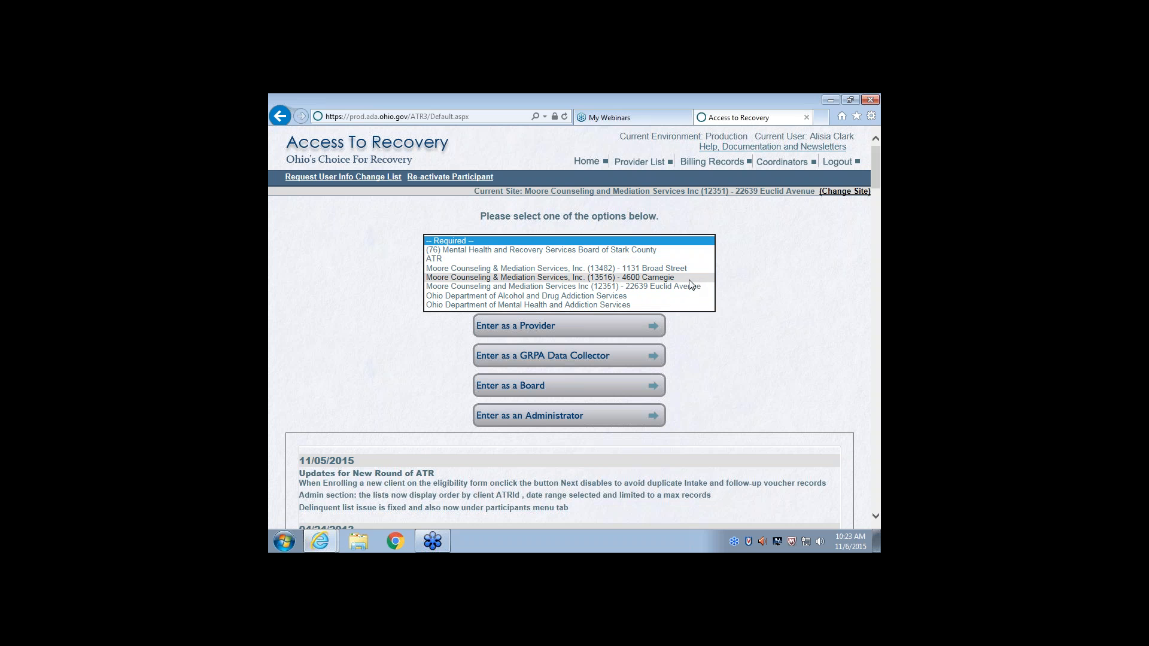
{"action": "left_click", "coordinate": [684, 250]}
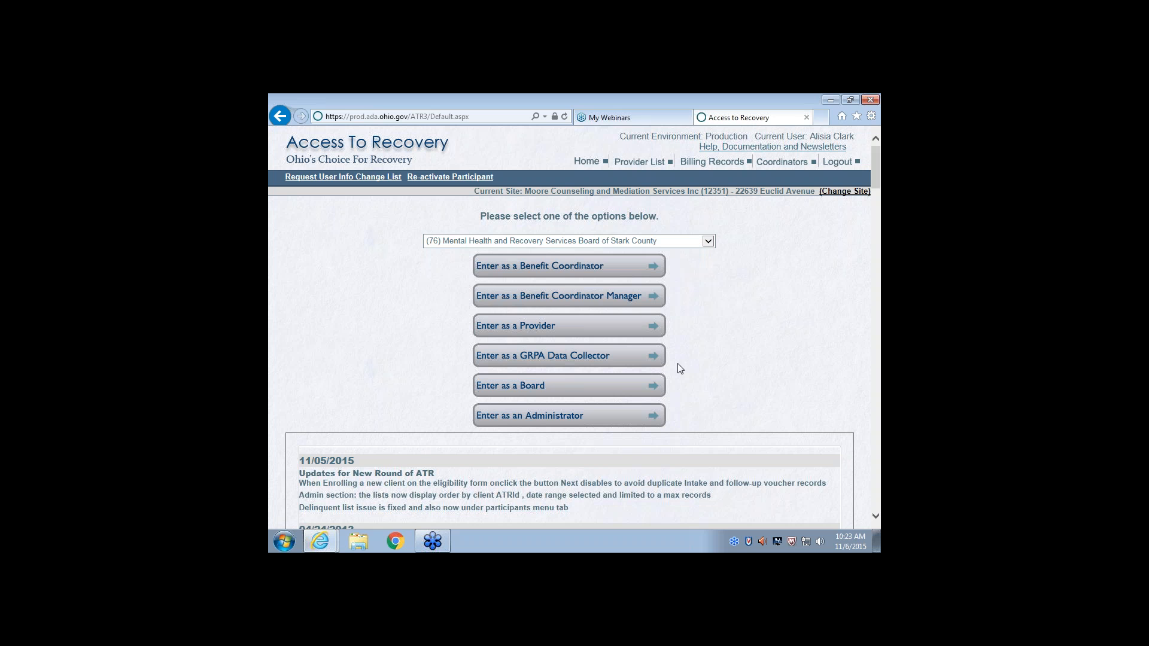
{"action": "left_click", "coordinate": [524, 386]}
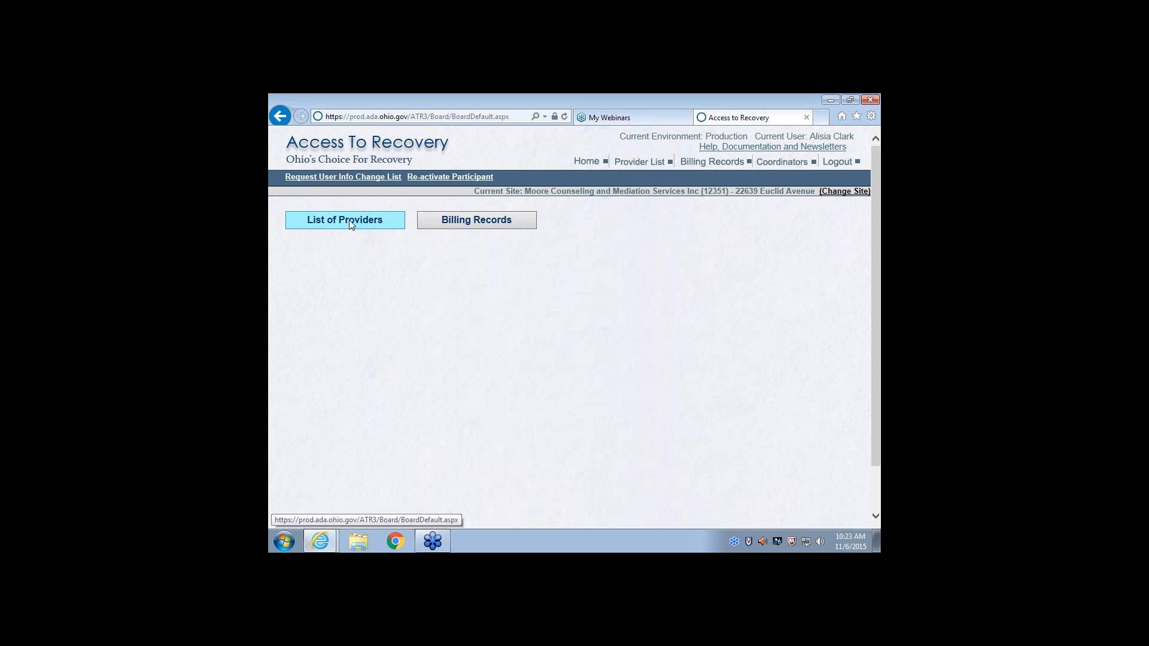
{"action": "left_click", "coordinate": [349, 218]}
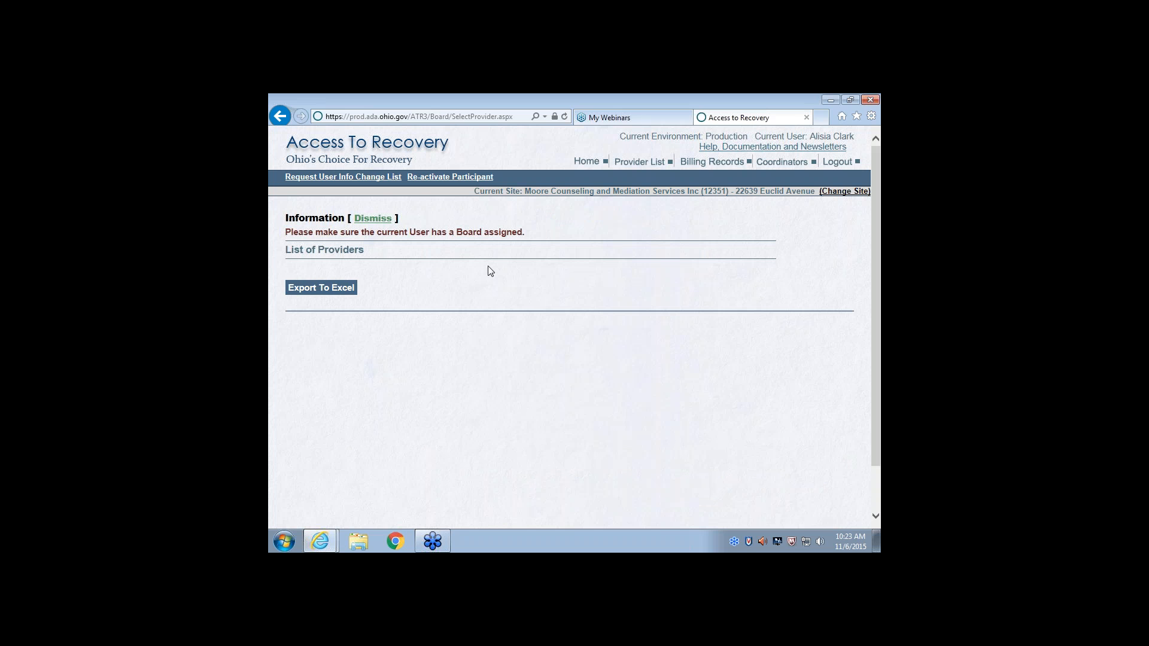
Leave the Board area, enter as a Benefit Coordinator Manager for Moore Counseling and Mediation Services Inc, and open the billing records to approve
{"action": "left_click", "coordinate": [283, 115]}
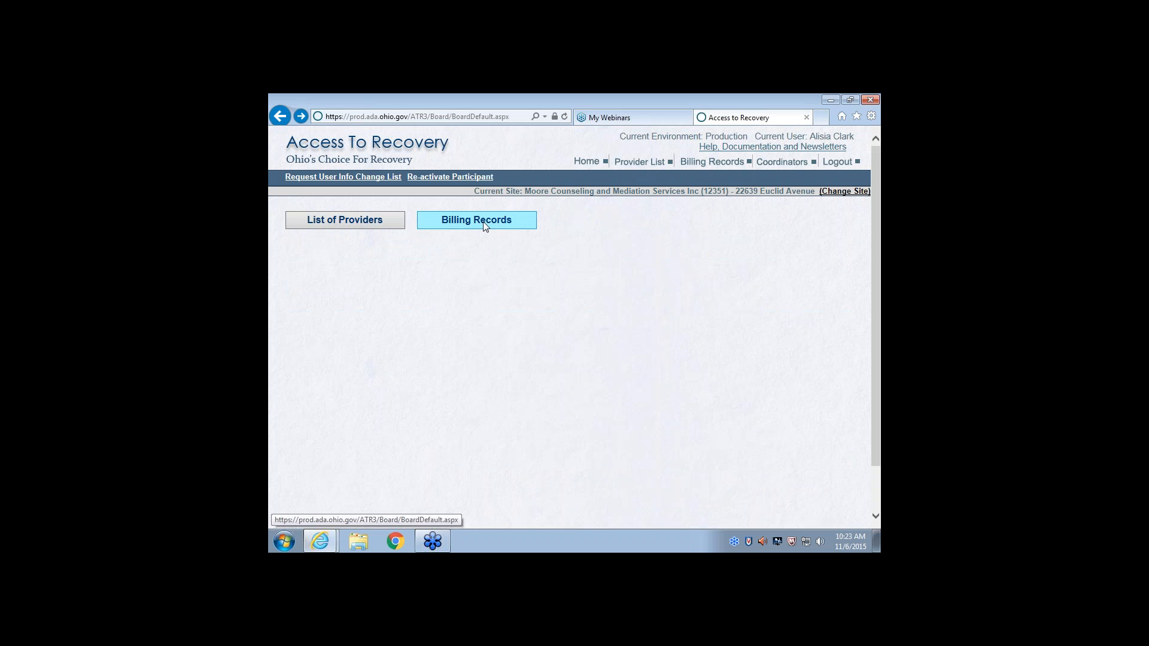
{"action": "left_click", "coordinate": [836, 193]}
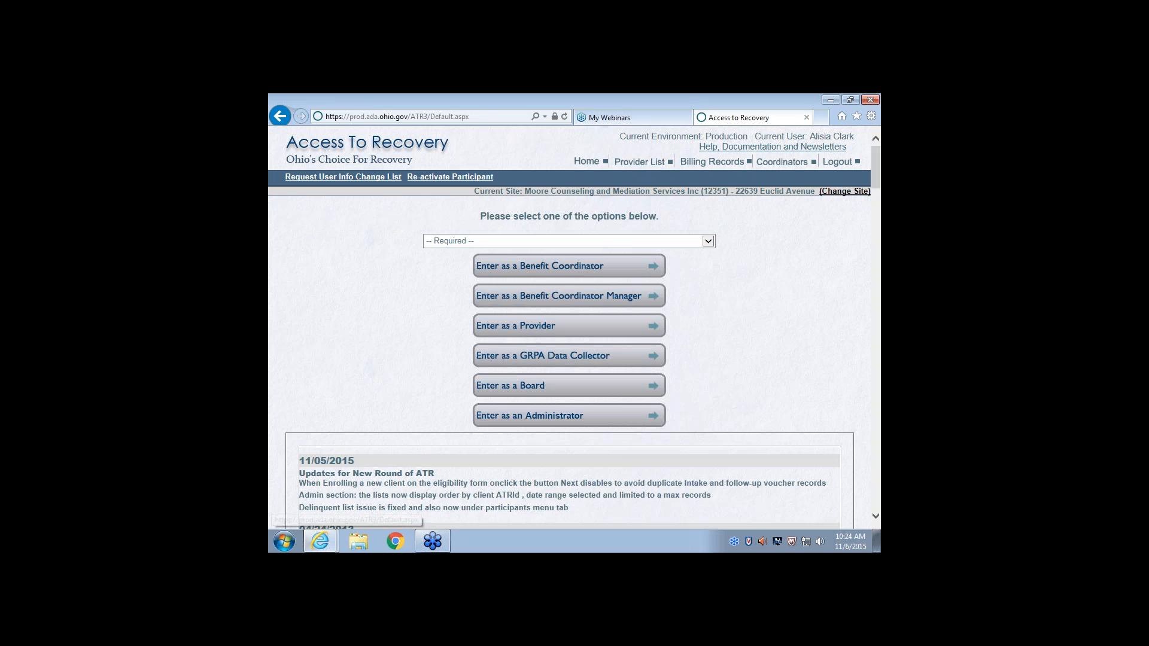
{"action": "left_click", "coordinate": [540, 296]}
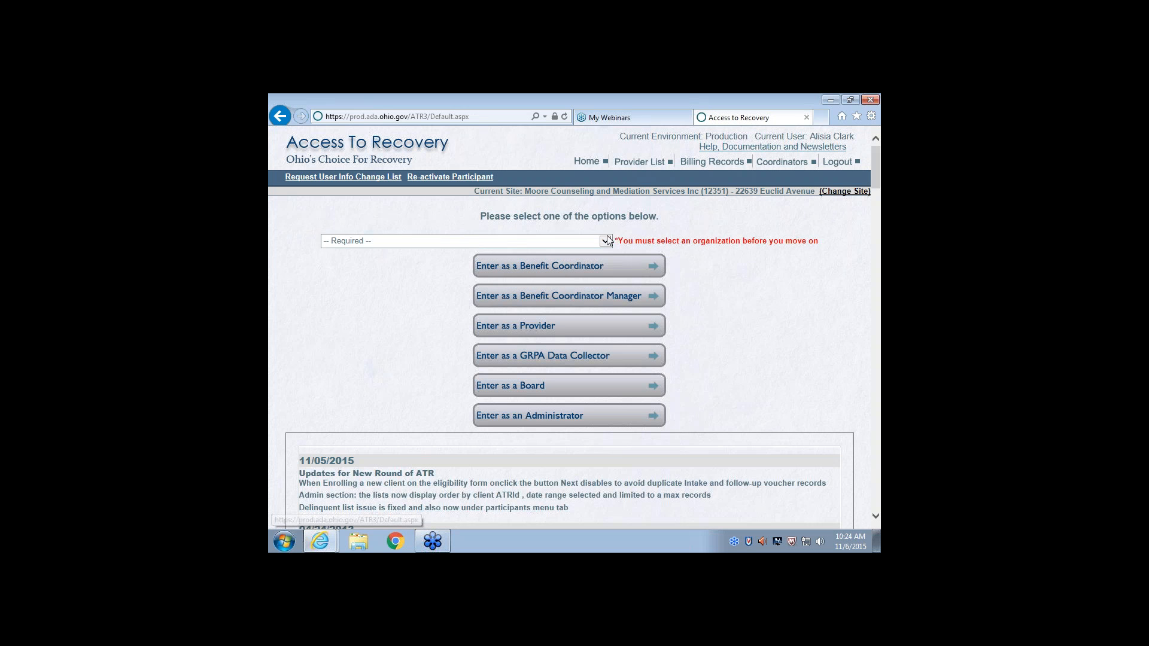
{"action": "left_click", "coordinate": [556, 241]}
{"action": "left_click", "coordinate": [559, 286]}
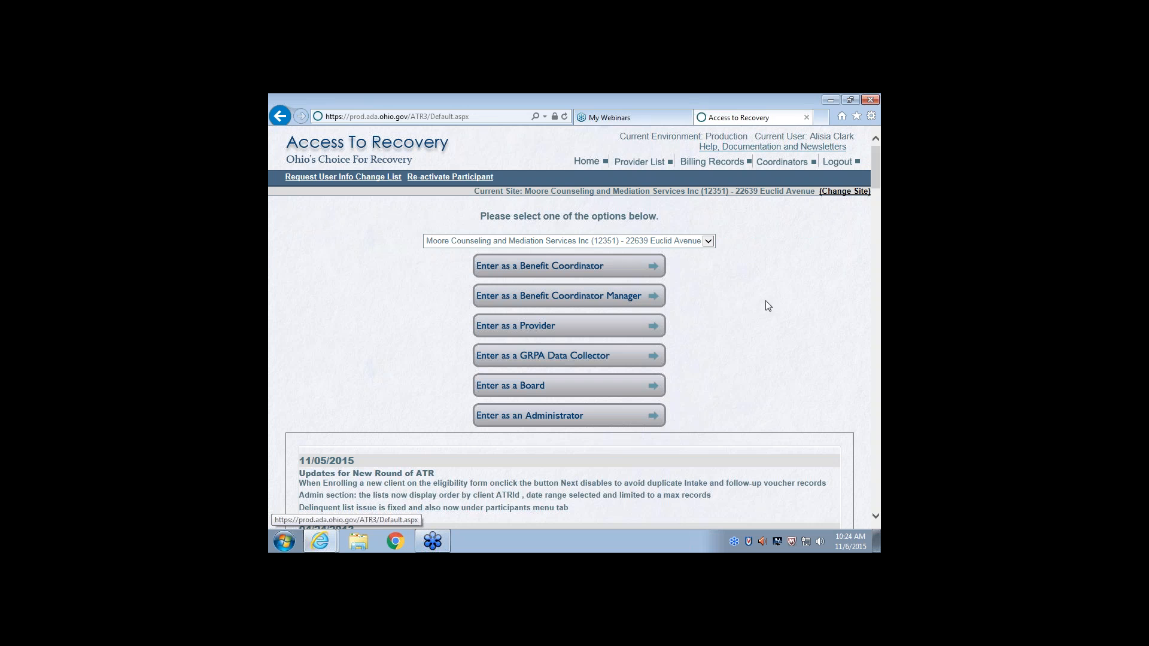
{"action": "left_click", "coordinate": [581, 298]}
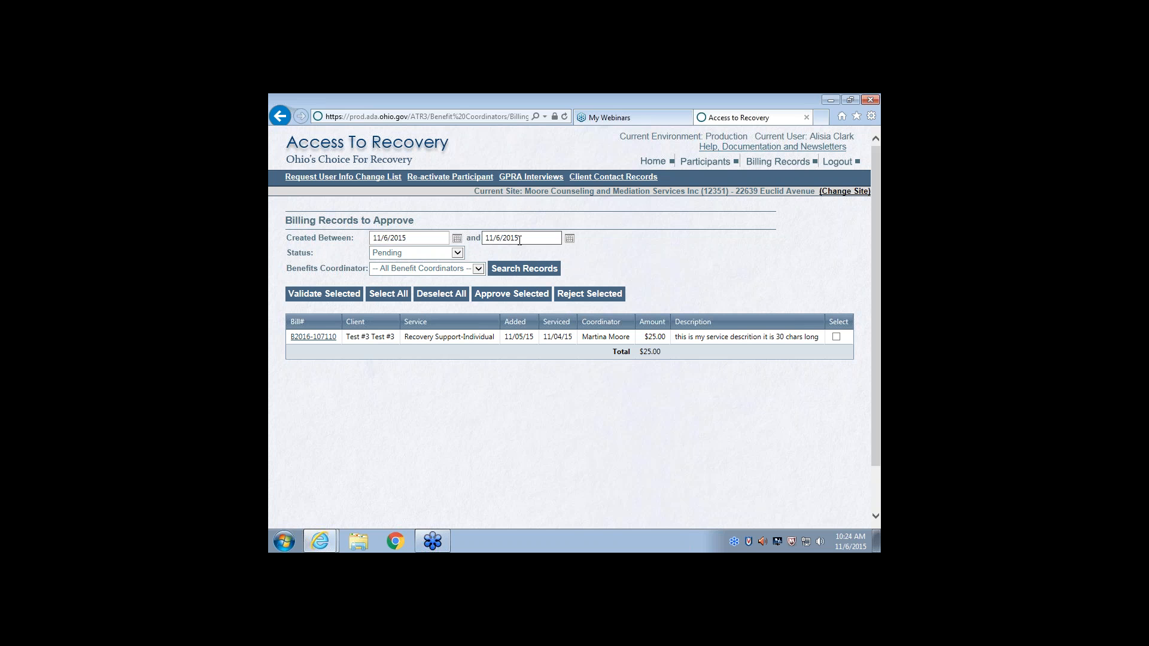
Show the status filter choices, keep Pending, and examine the details of the listed Recovery Support-Individual billing record
{"action": "left_click", "coordinate": [457, 254]}
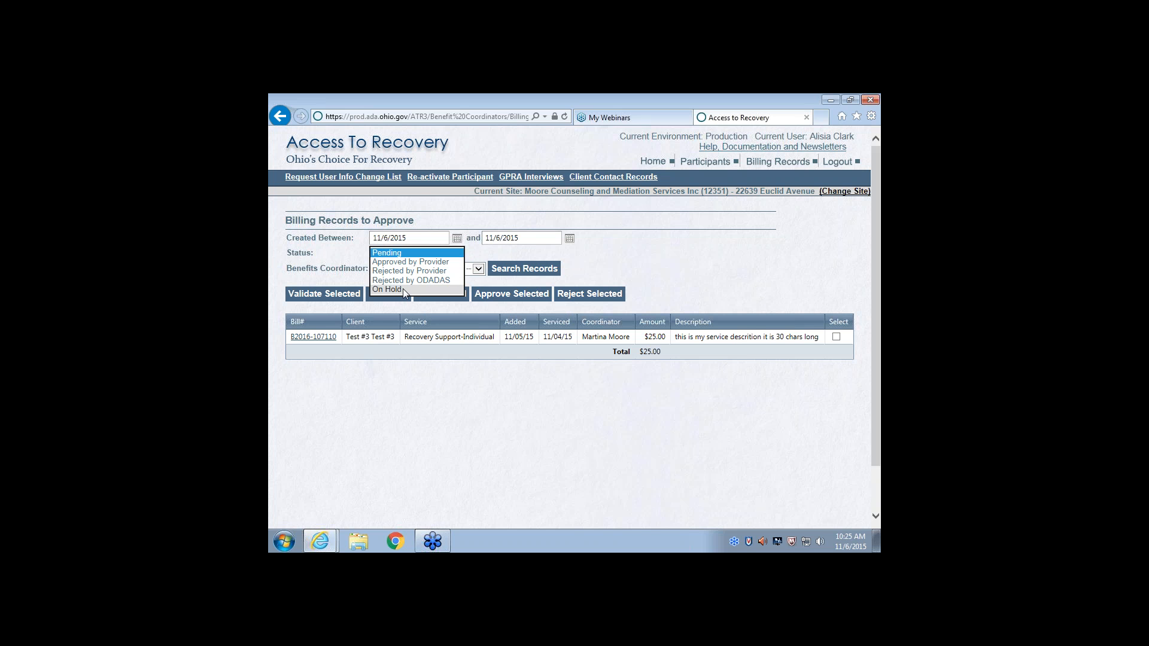
{"action": "left_click", "coordinate": [411, 253]}
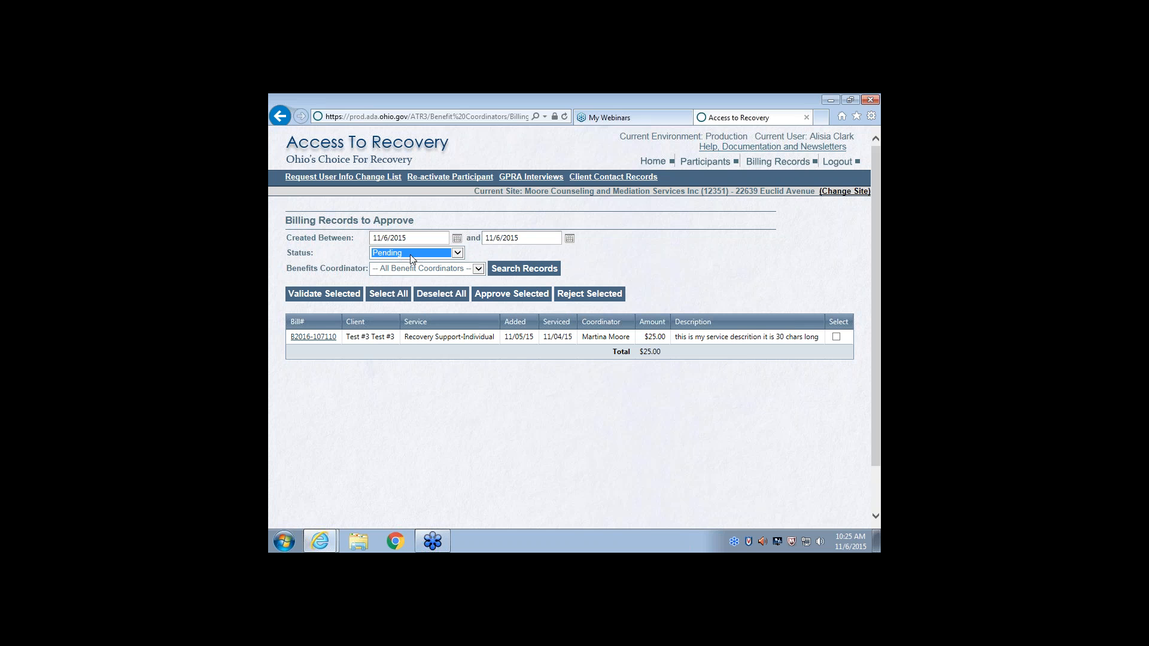
{"action": "left_click", "coordinate": [313, 338]}
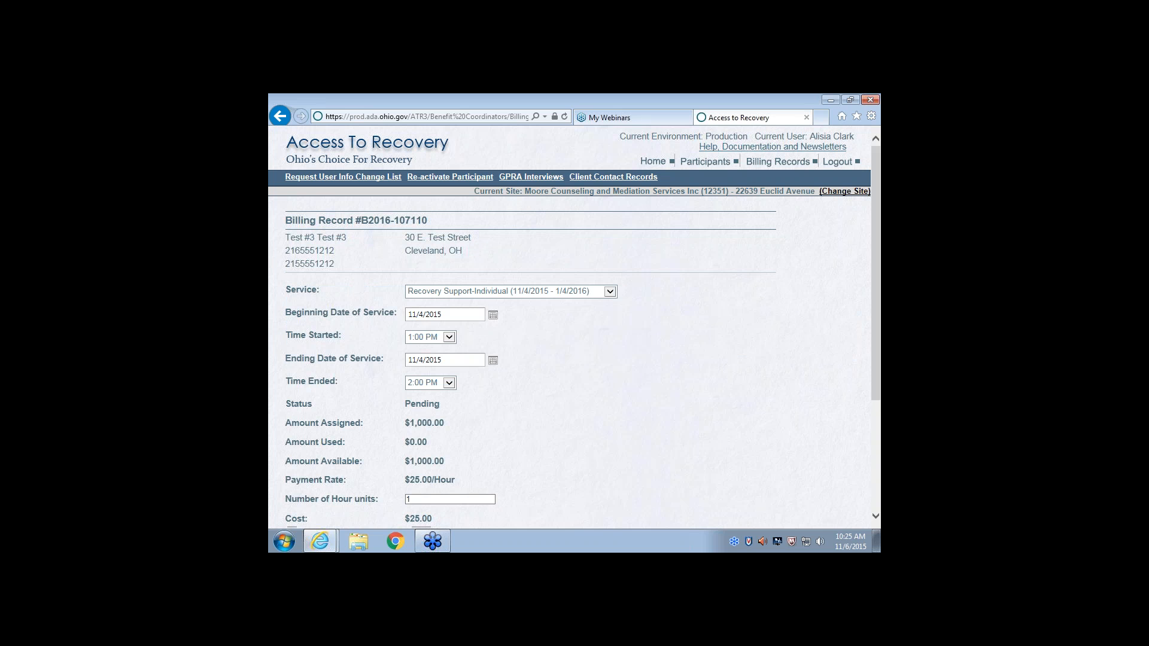
{"action": "scroll", "coordinate": [758, 389], "scroll_direction": "down", "scroll_amount": 3}
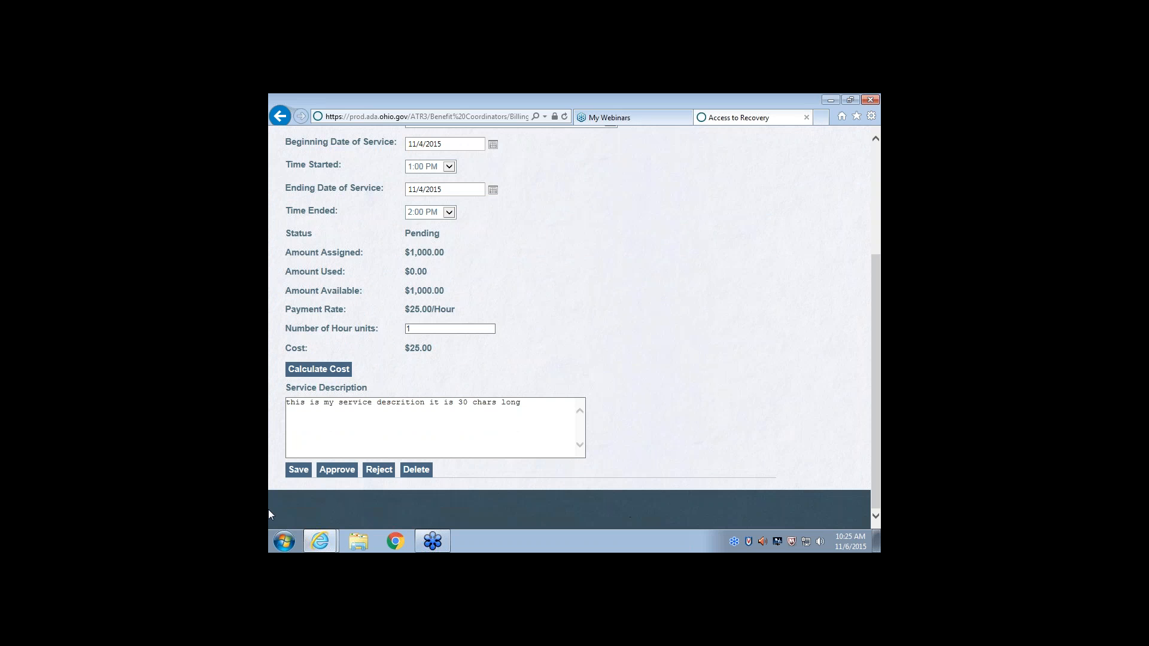
{"action": "scroll", "coordinate": [595, 321], "scroll_direction": "up", "scroll_amount": 3}
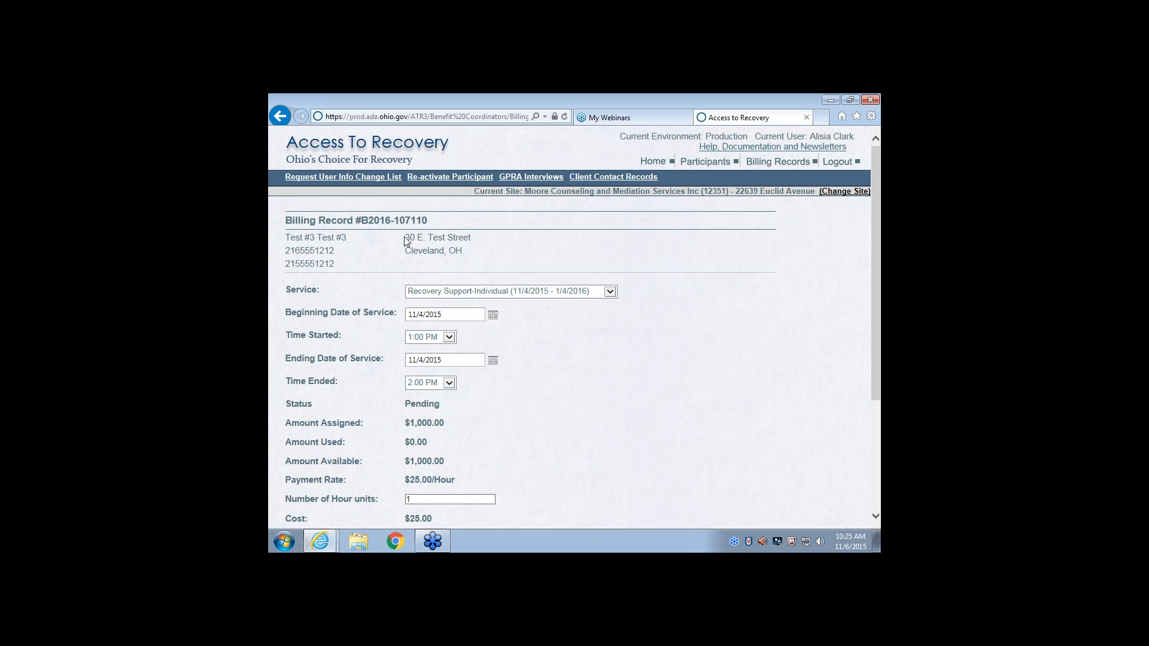
{"action": "scroll", "coordinate": [504, 436], "scroll_direction": "down", "scroll_amount": 3}
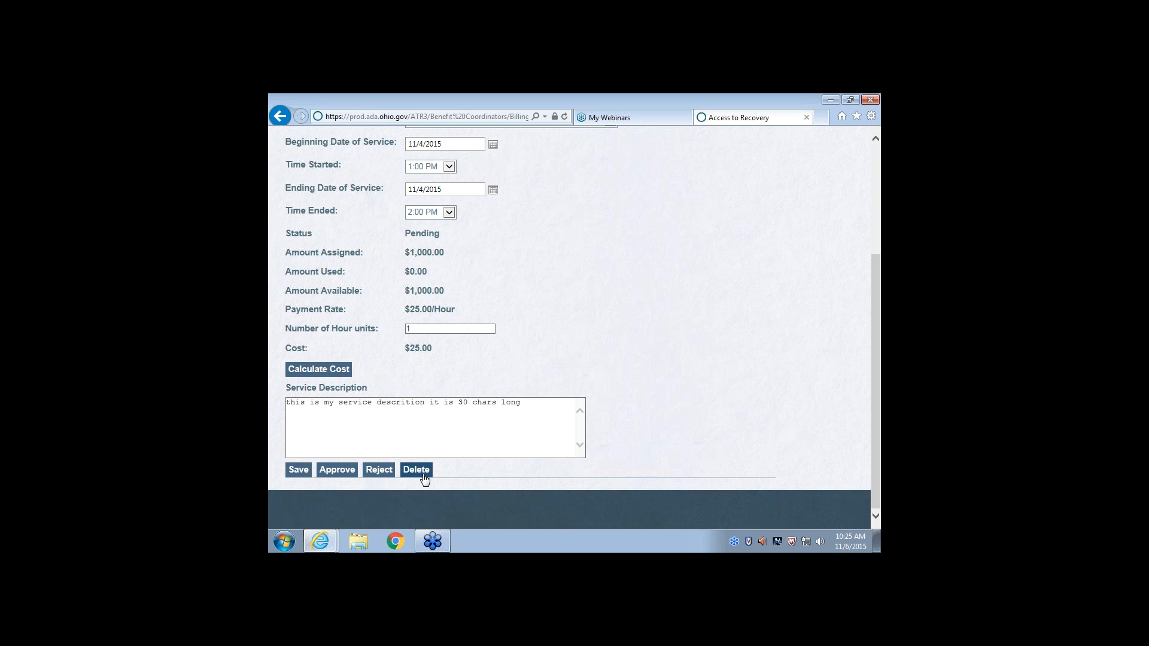
Approve the Recovery Support-Individual billing record and return to the site and role selection
{"action": "left_click", "coordinate": [332, 472]}
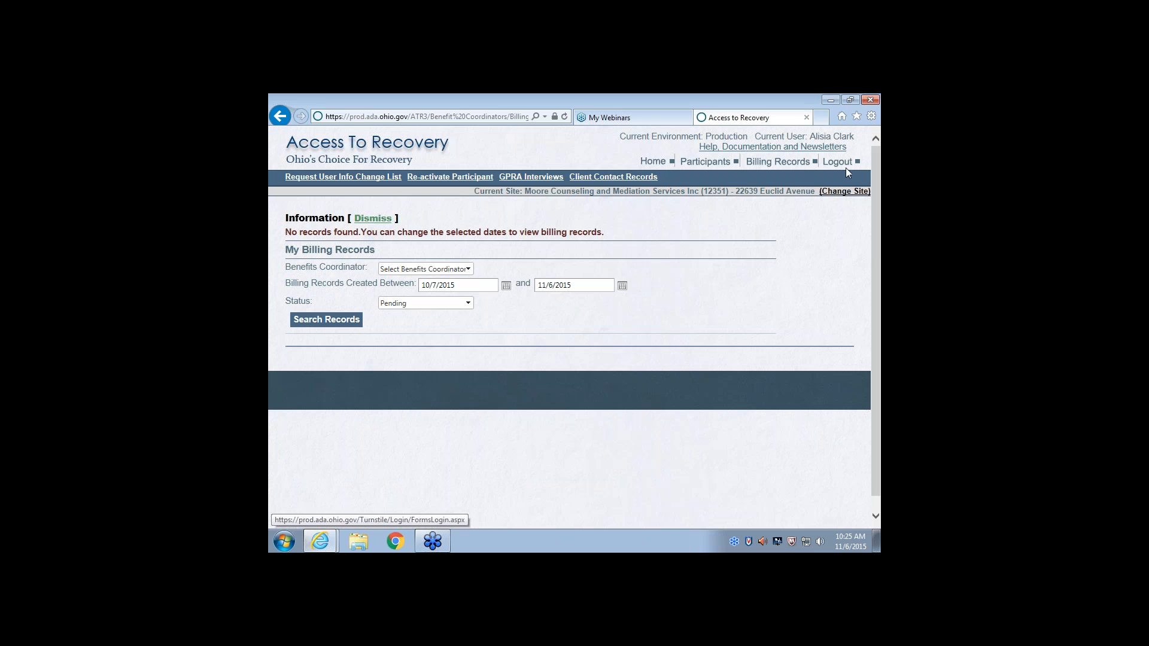
{"action": "left_click", "coordinate": [844, 191]}
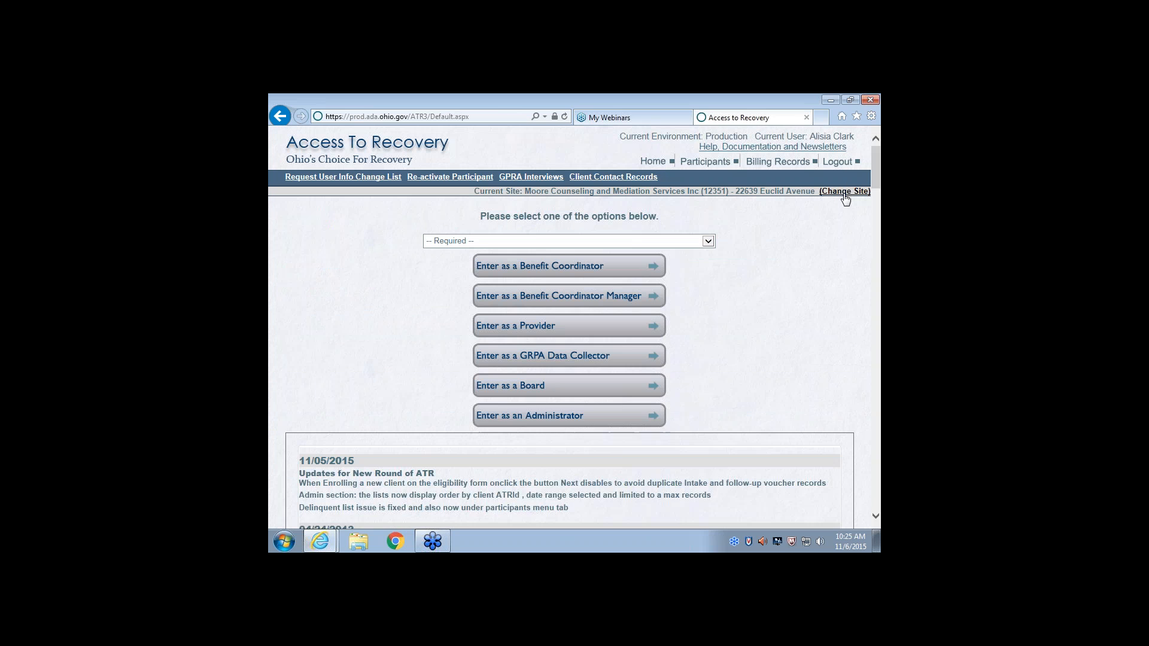